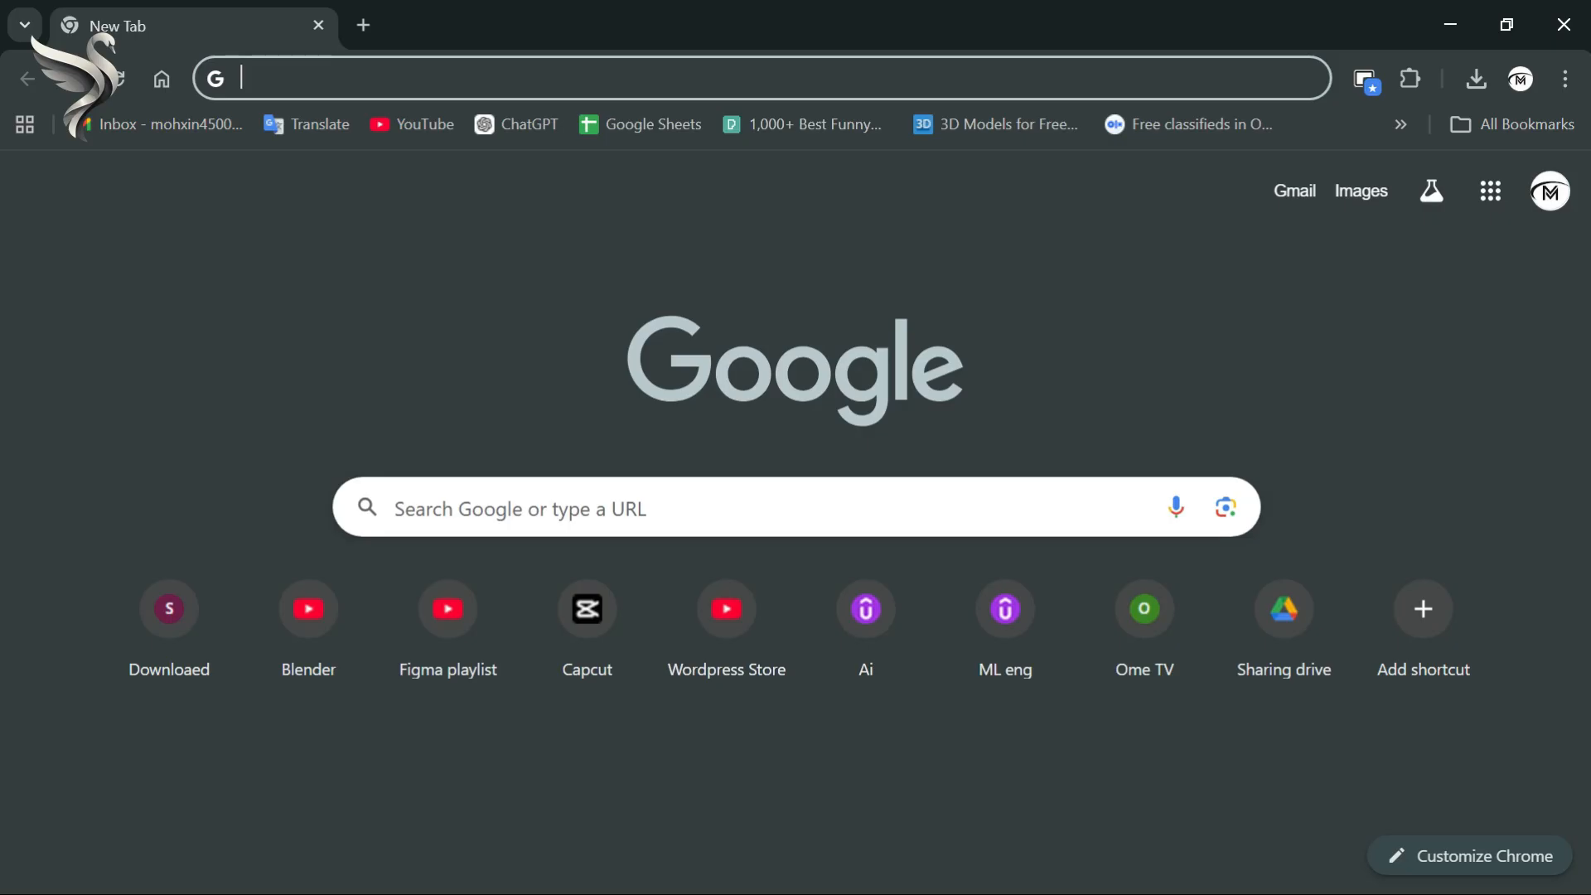
Search the web for "android studio download for windows" and open the official Android Studio page.
left_click(458, 87)
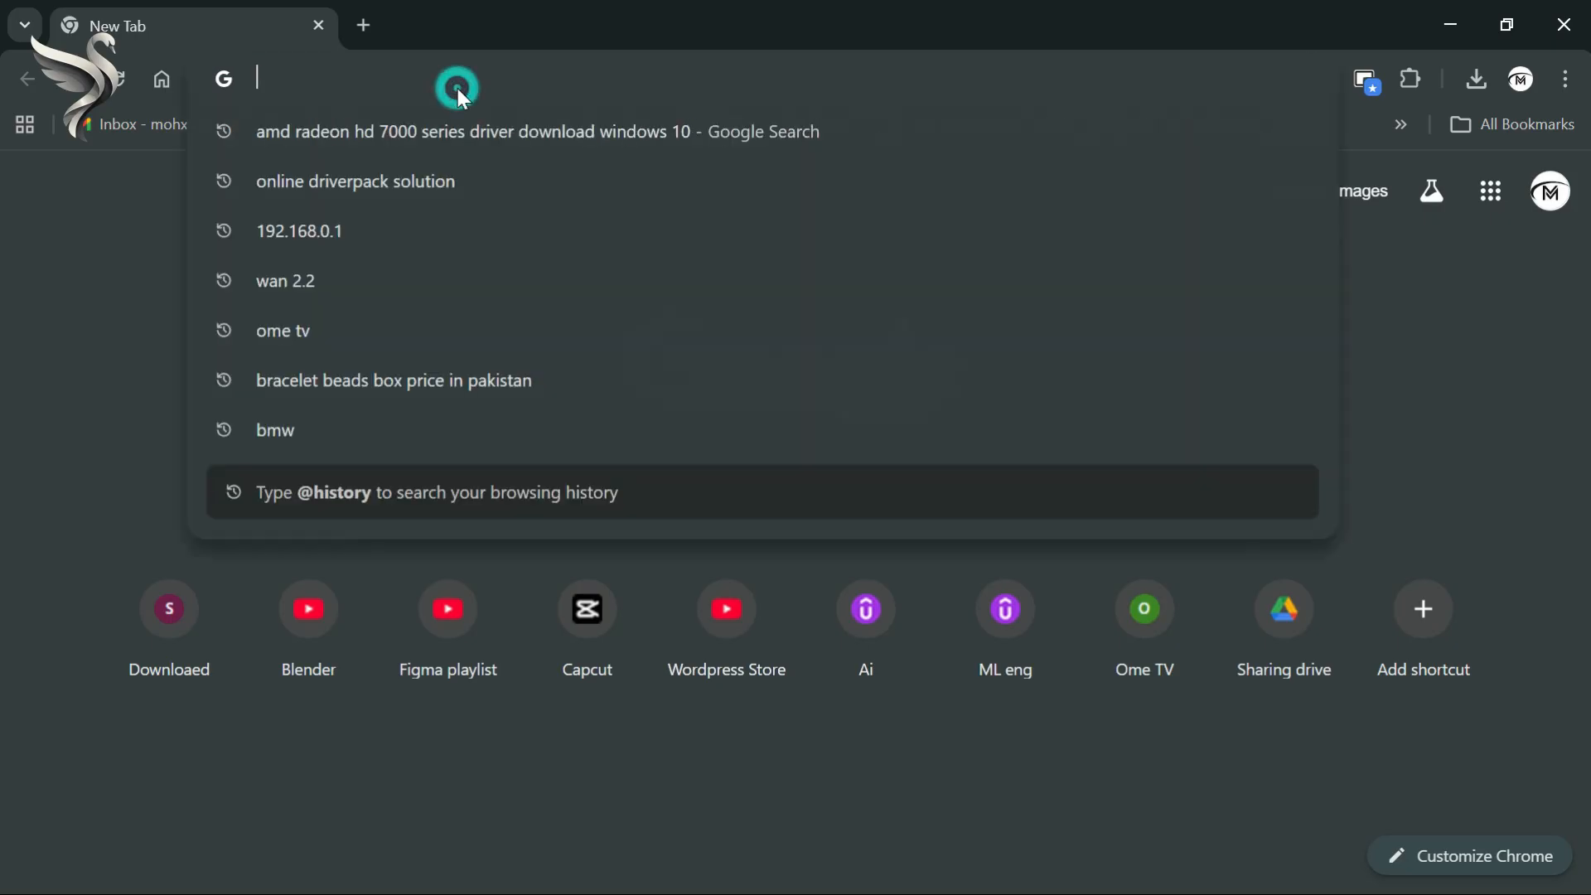
type("andr")
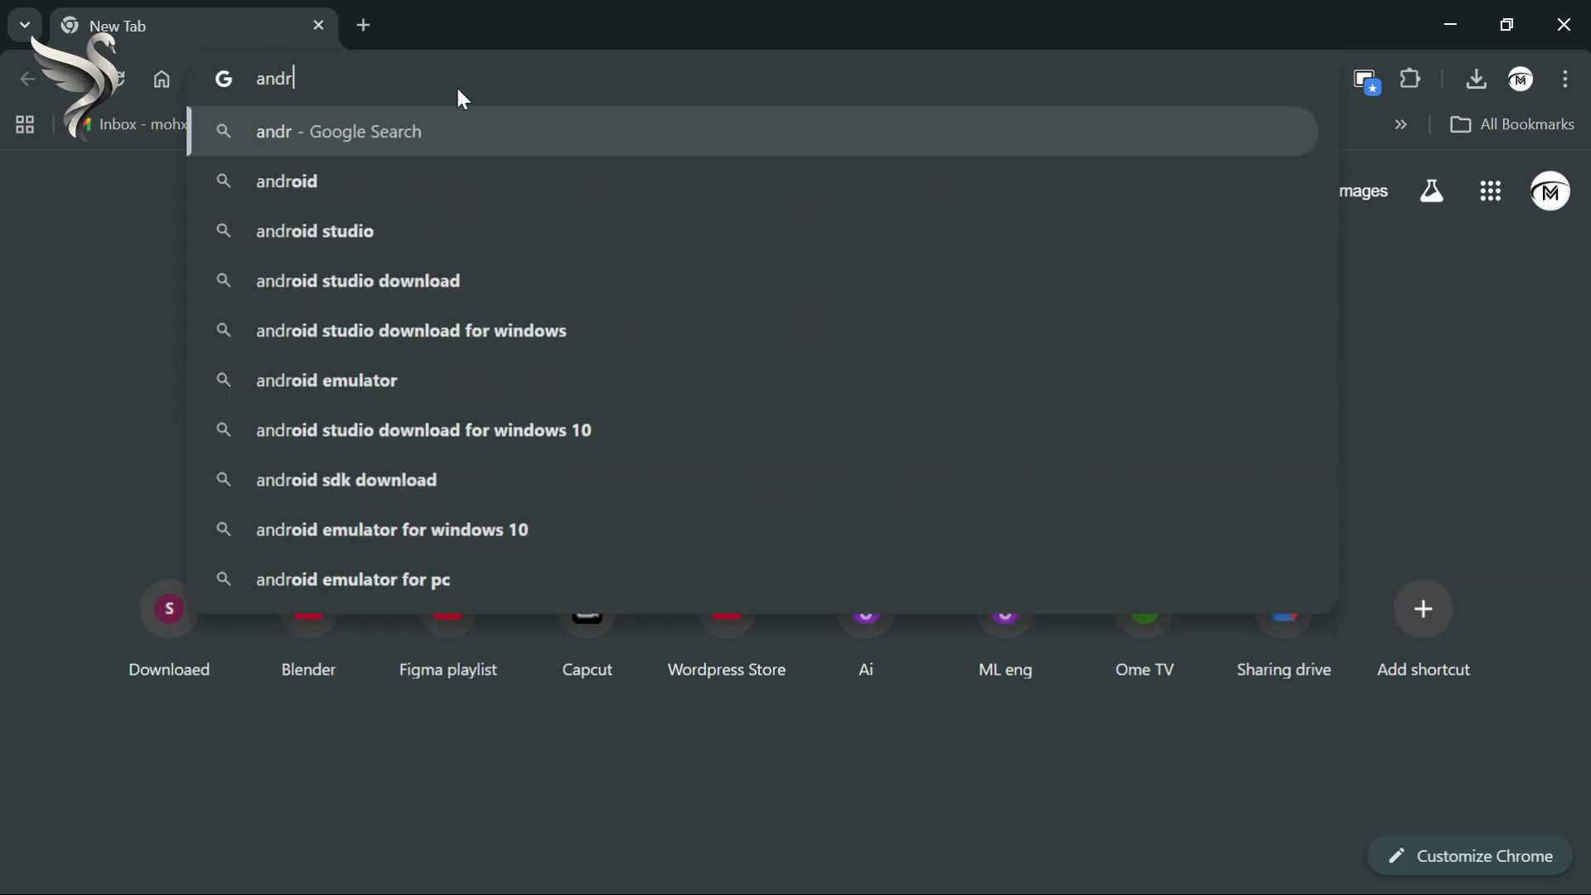
key("Down")
key("Down")
key("Down")
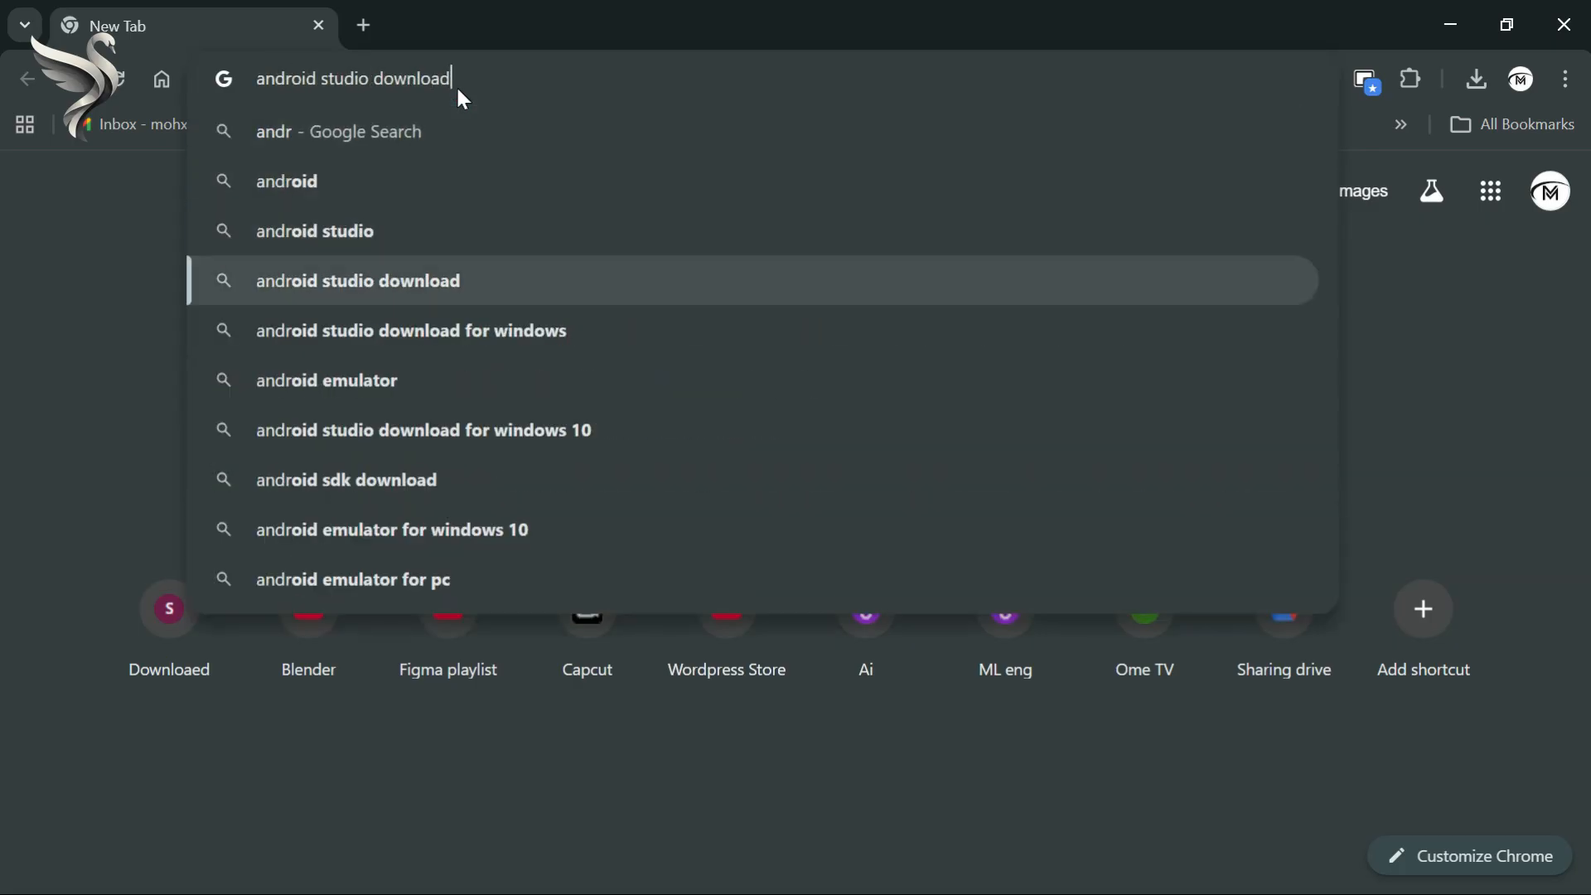
key("Down")
key("Return")
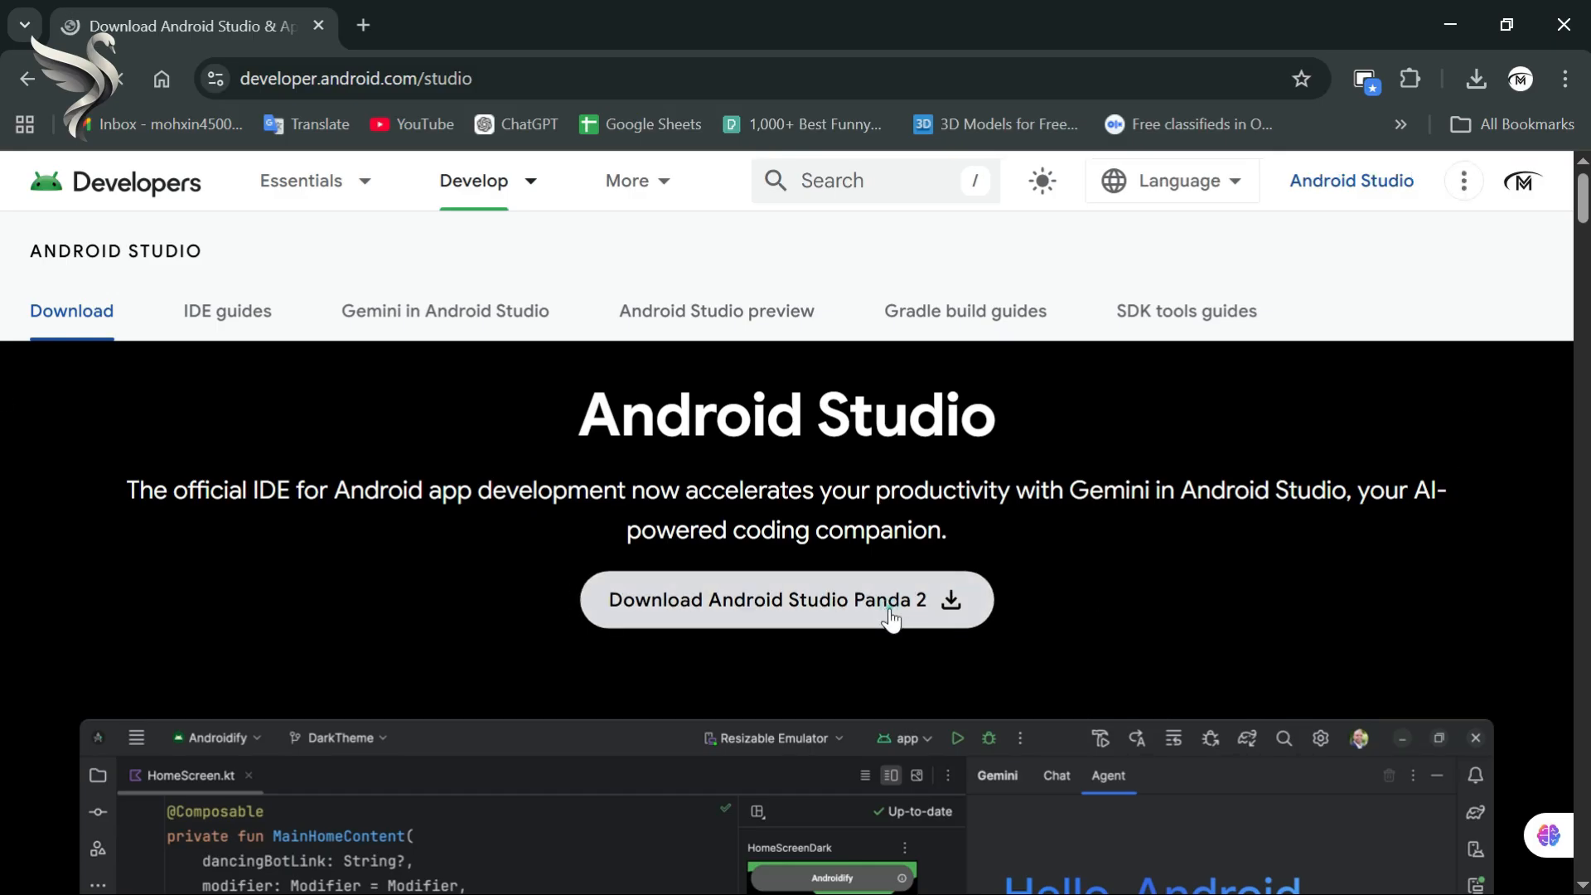
Download Android Studio Panda 2 for Windows, agreeing to the license terms and conditions.
left_click(961, 600)
scroll(893, 599, "down", 20)
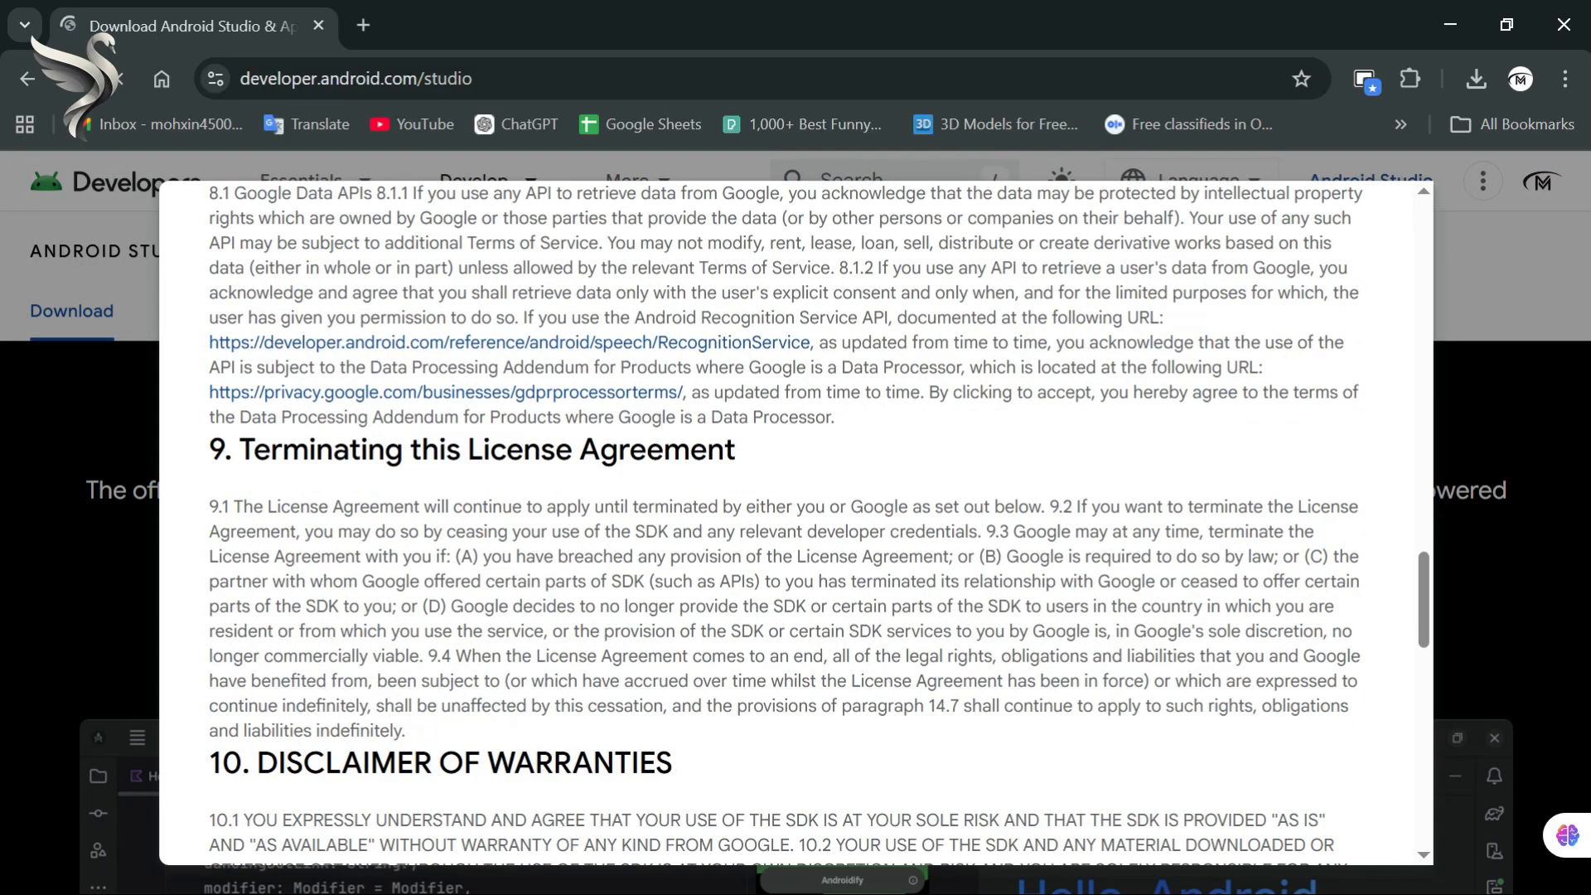
scroll(1106, 754, "down", 5)
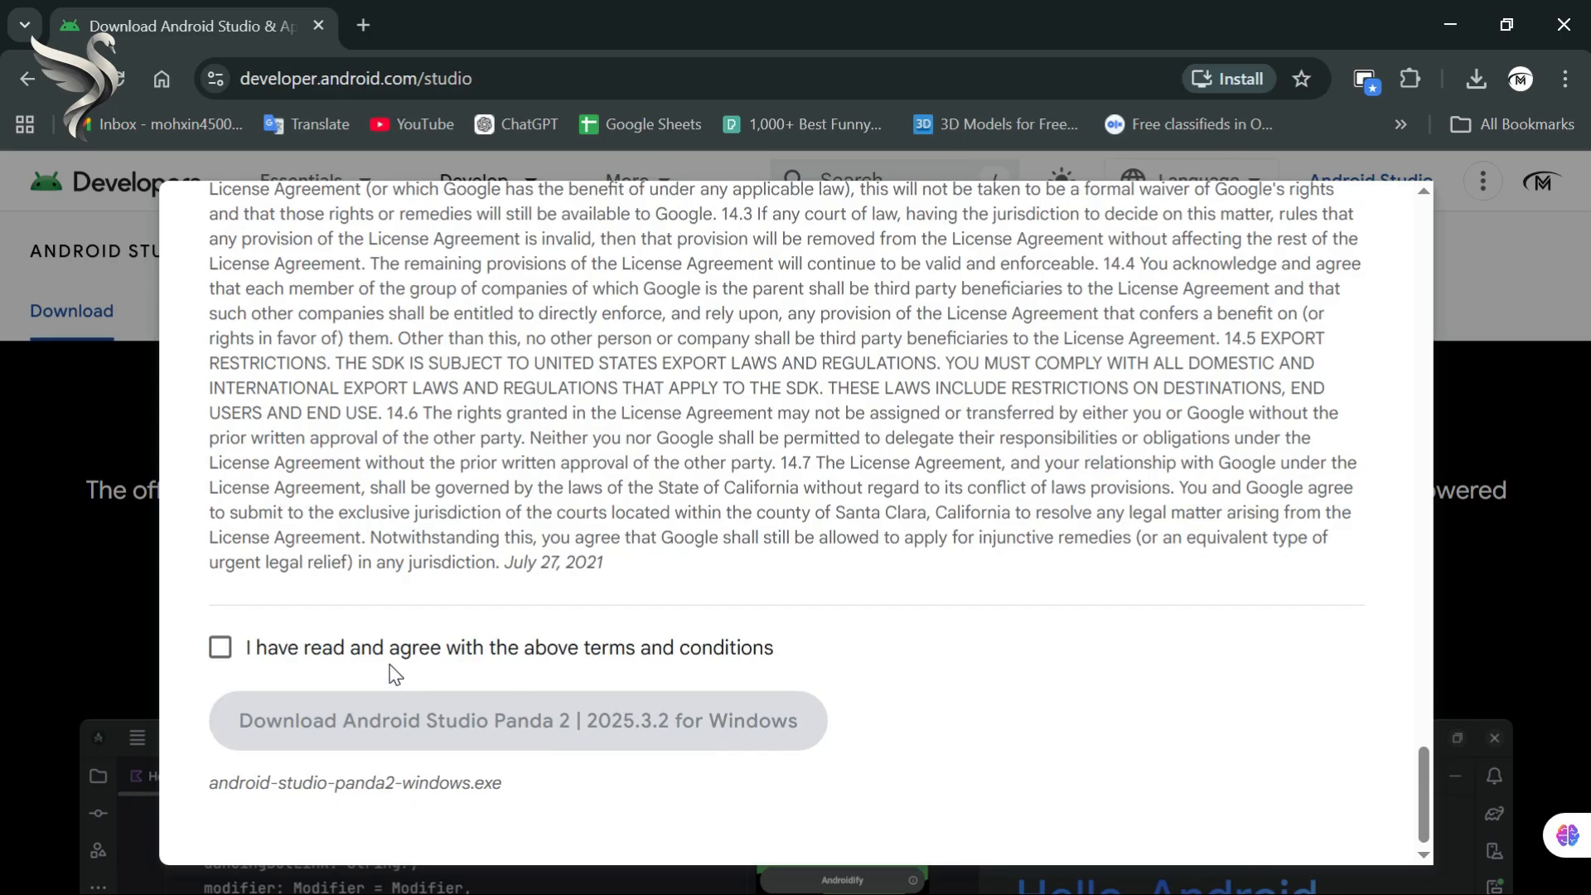
left_click(221, 647)
left_click(257, 721)
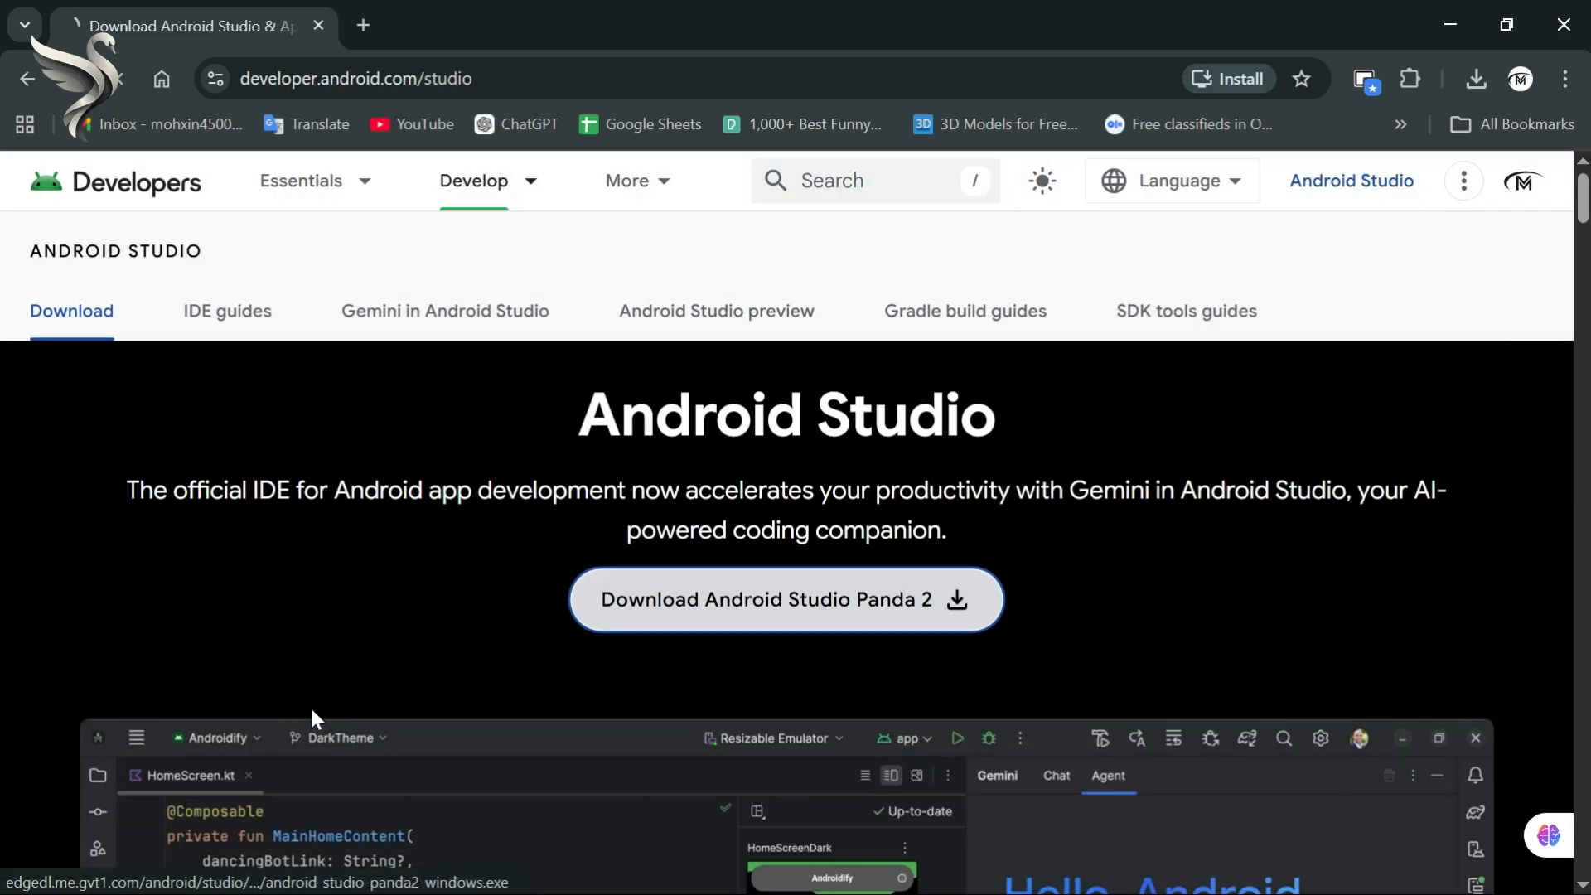
Search the web for "flutter sdk download" in a new browser tab.
left_click(362, 23)
type("flutter")
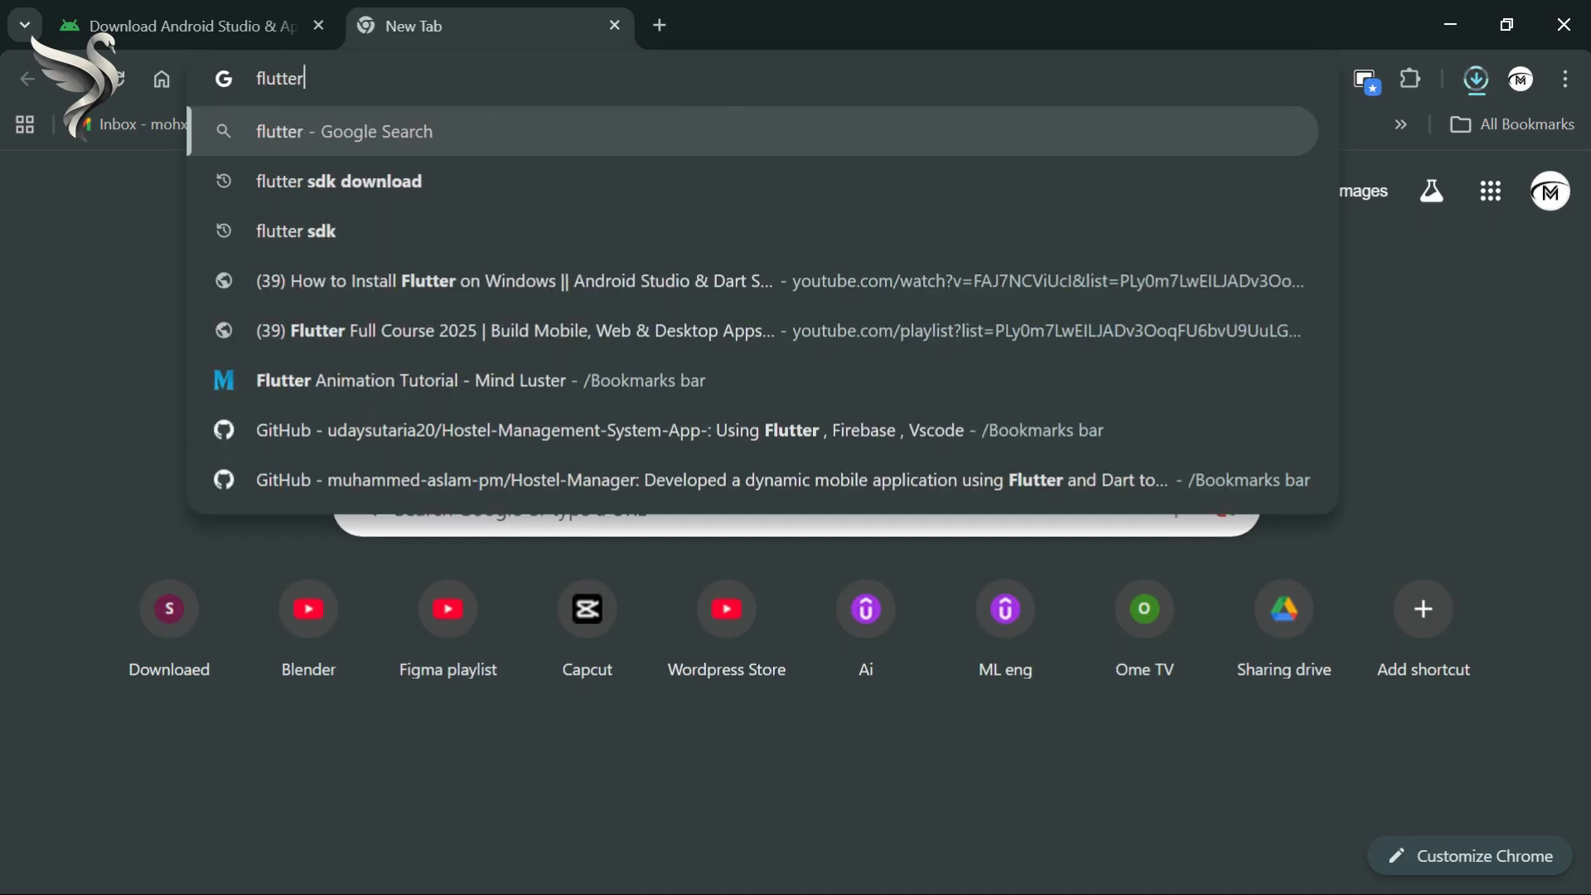
type(" sdk")
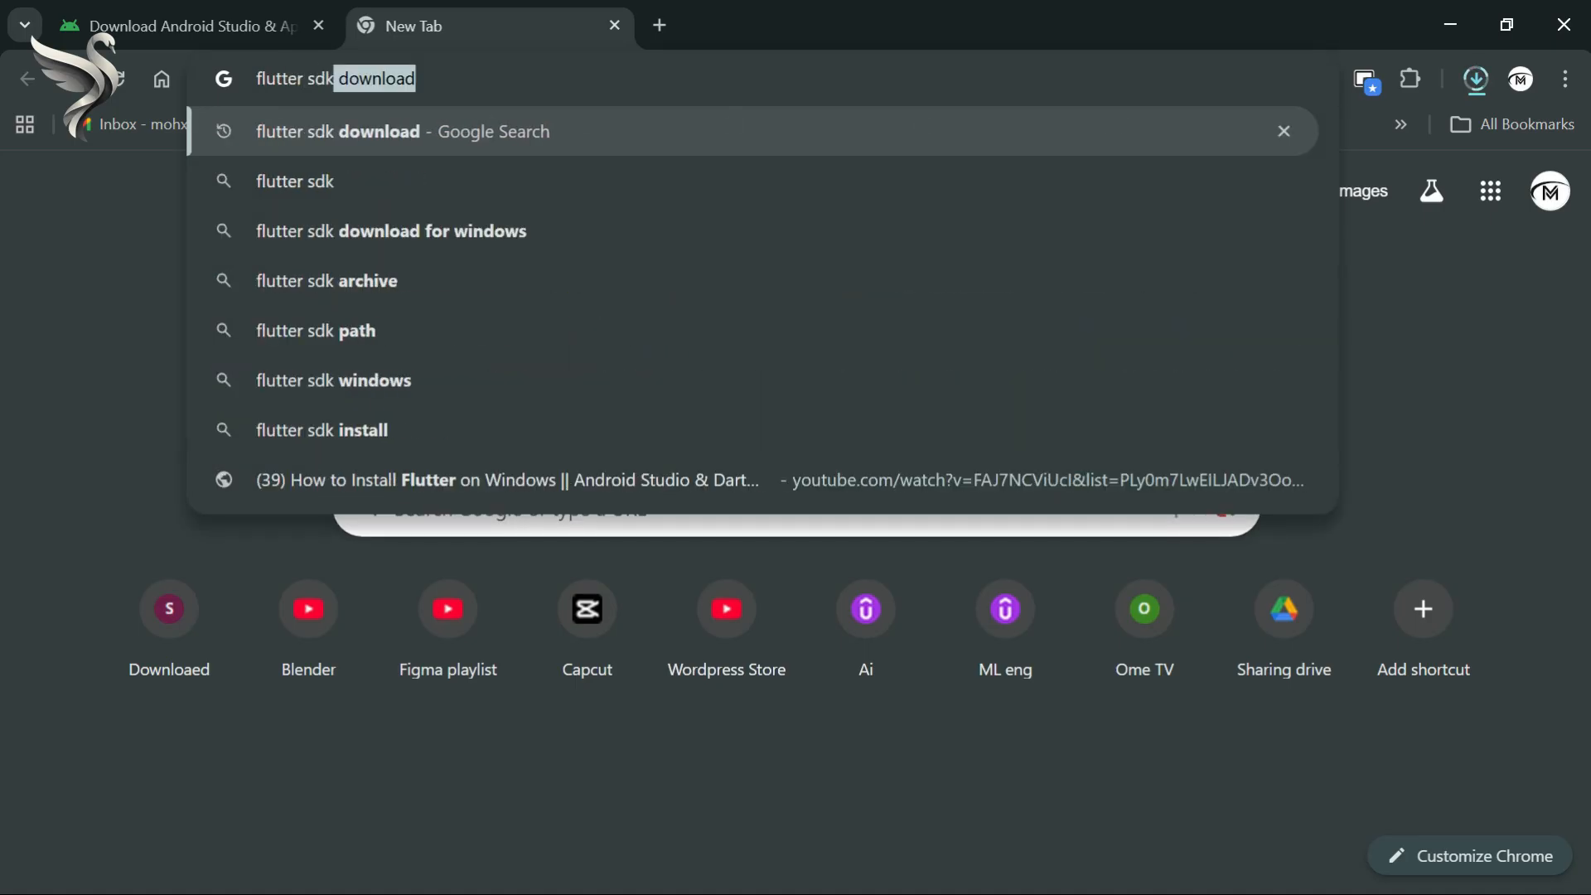
key("Return")
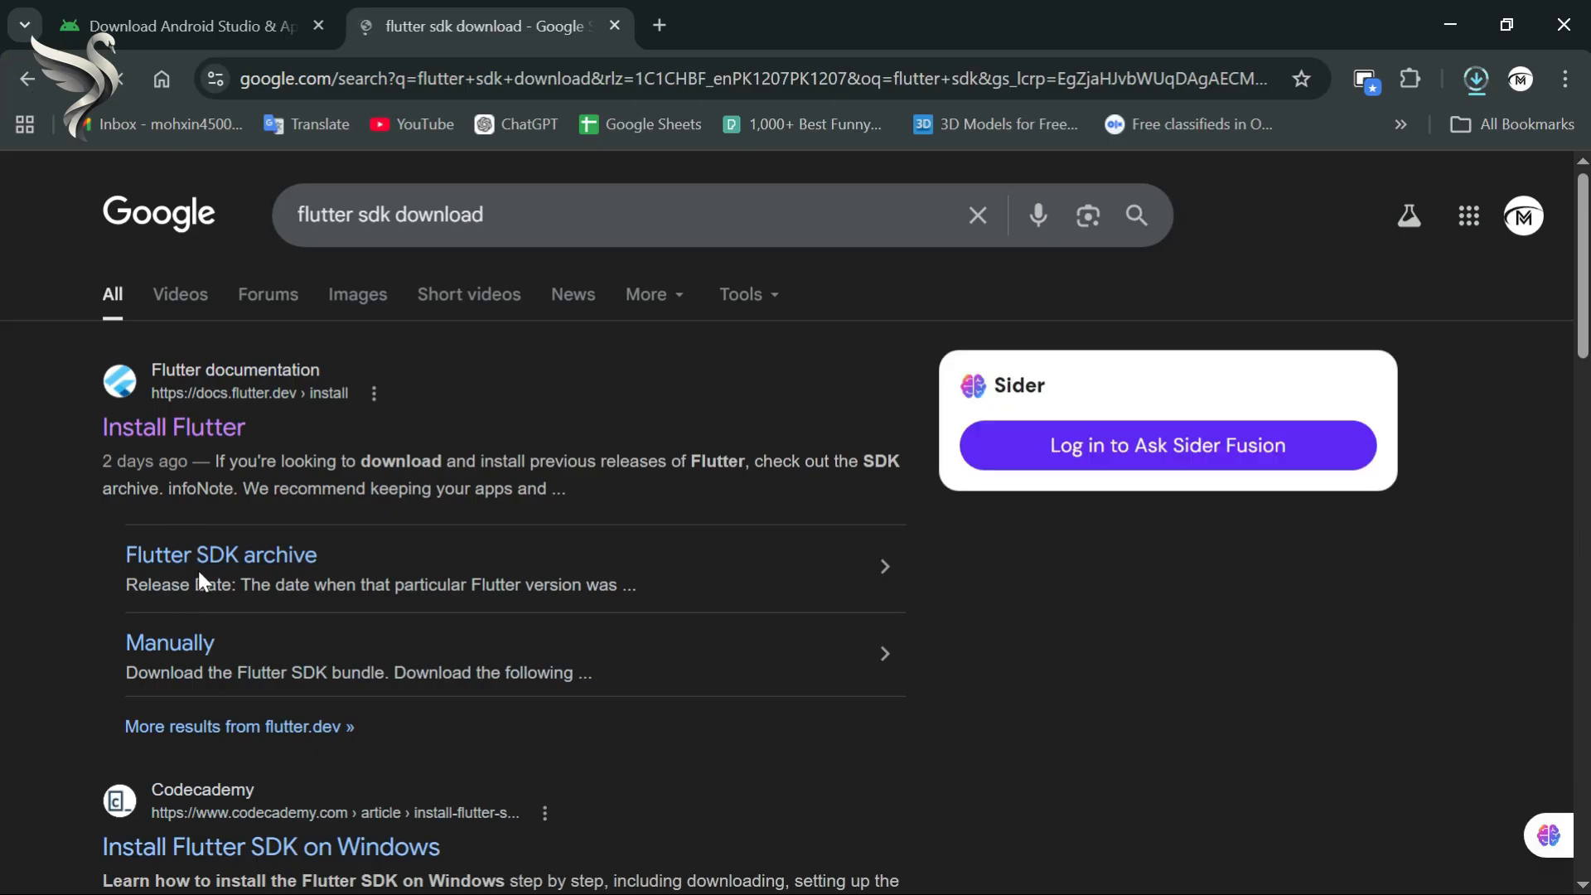
Open the Flutter SDK archive from the results and download the stable Windows x64 version 3.41.6.
left_click(209, 554)
scroll(630, 510, "down", 10)
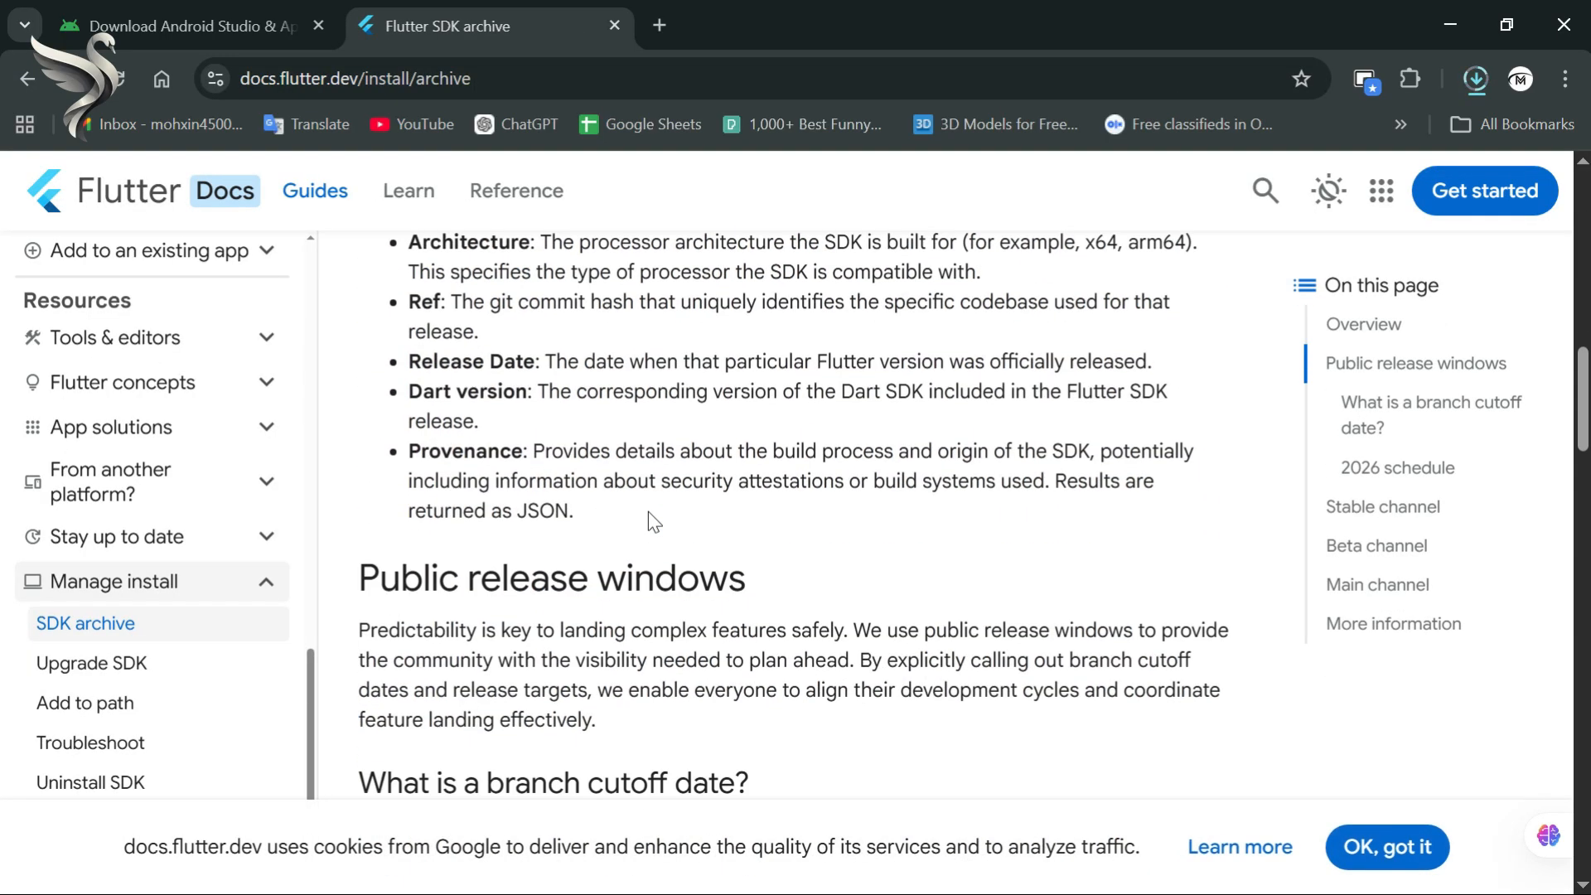
scroll(654, 520, "down", 12)
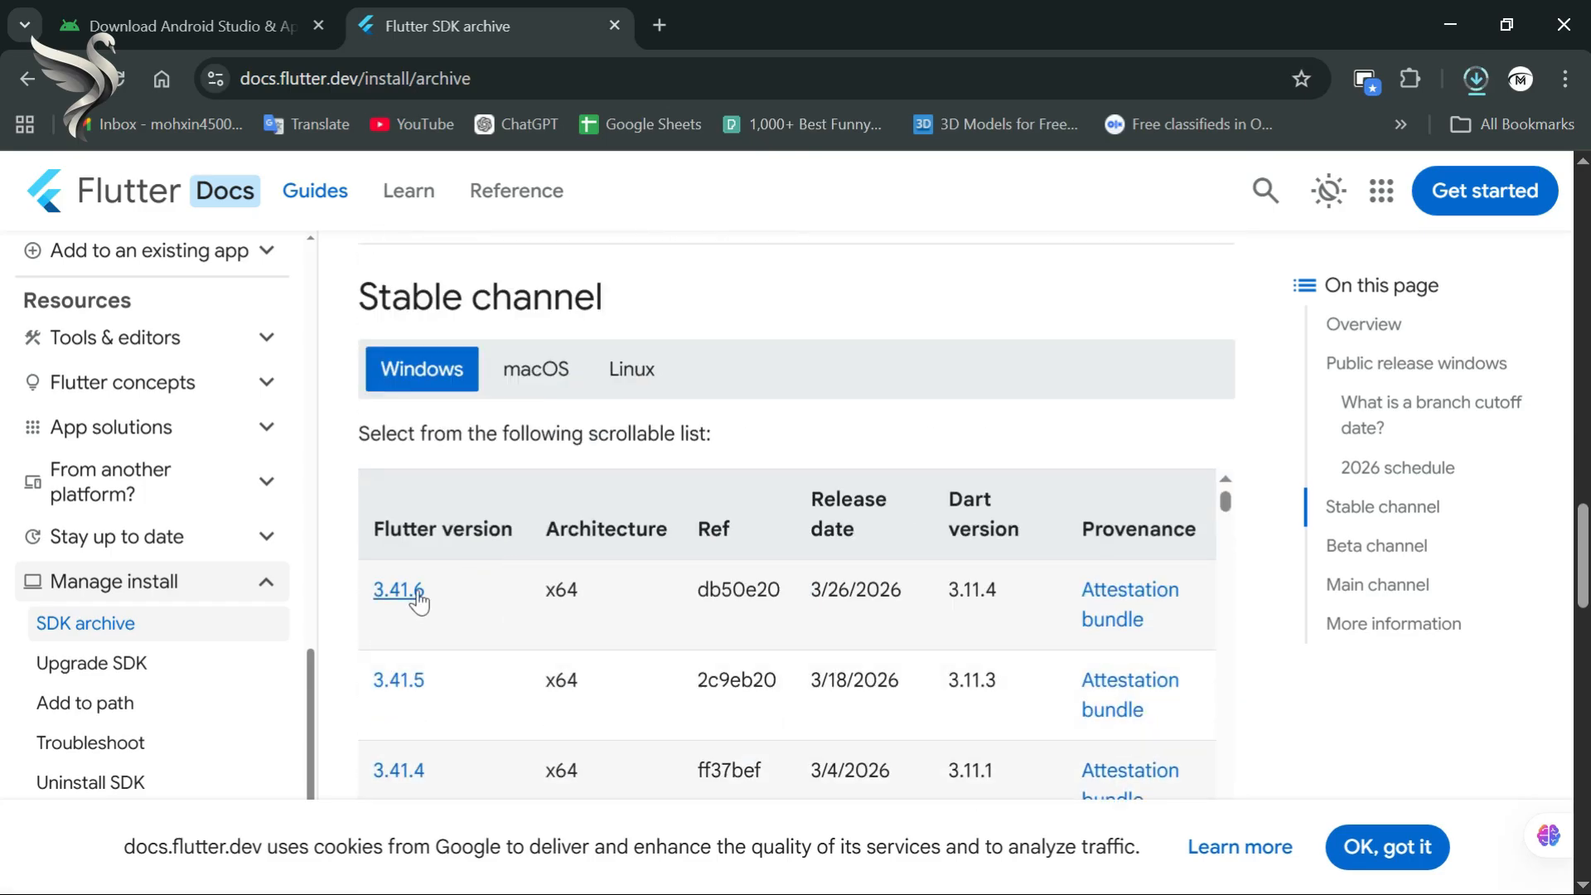
left_click(399, 590)
Open the browser's full download history to check both downloads, and minimise the browser.
left_click(1470, 83)
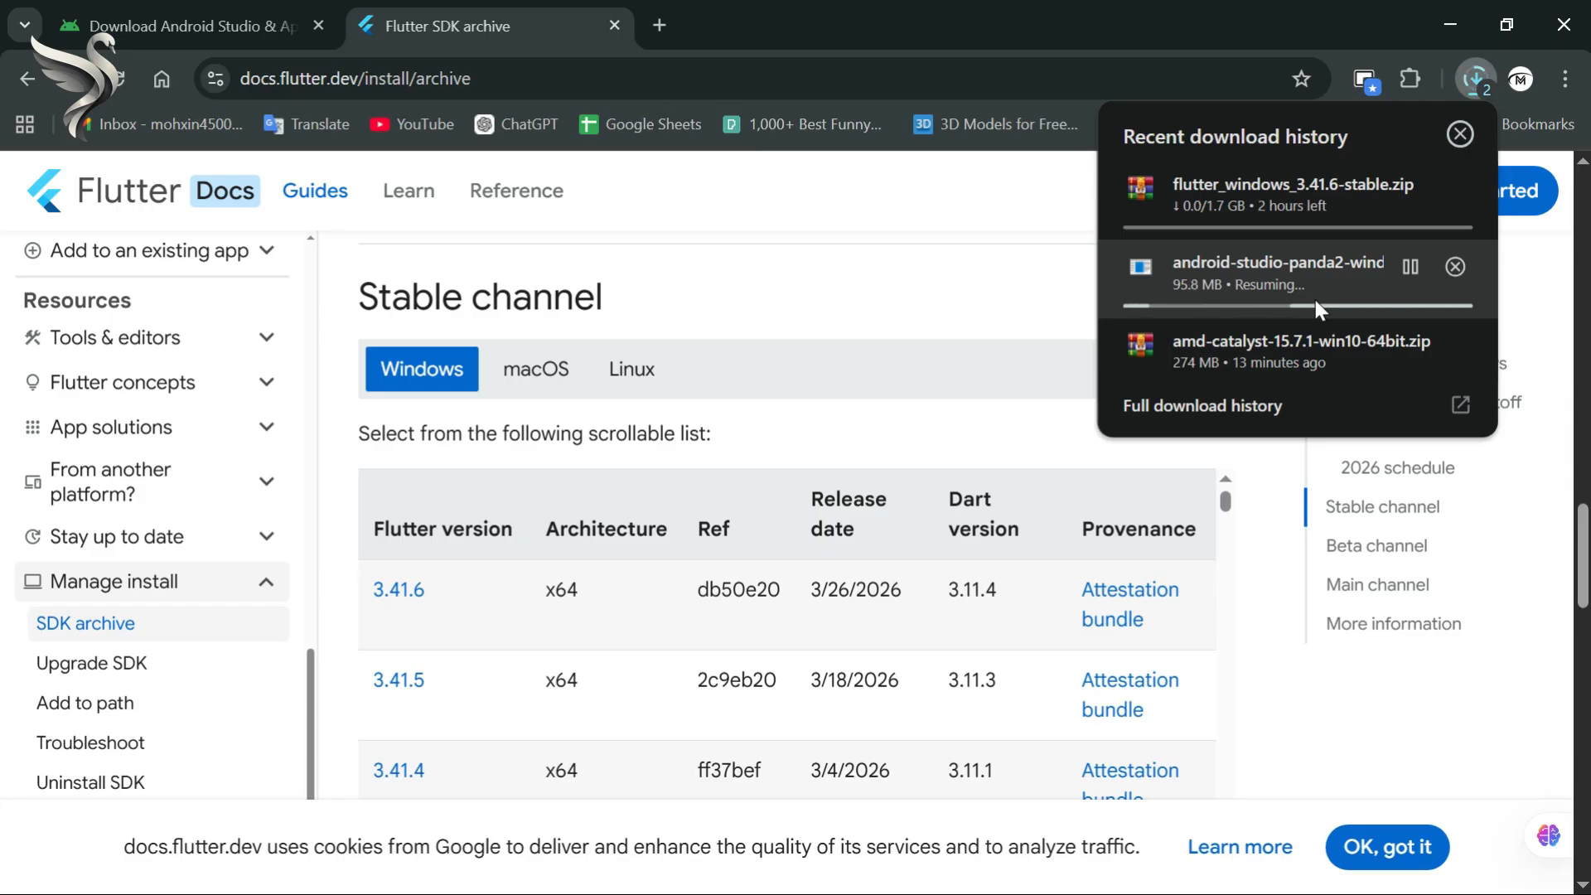
left_click(1302, 406)
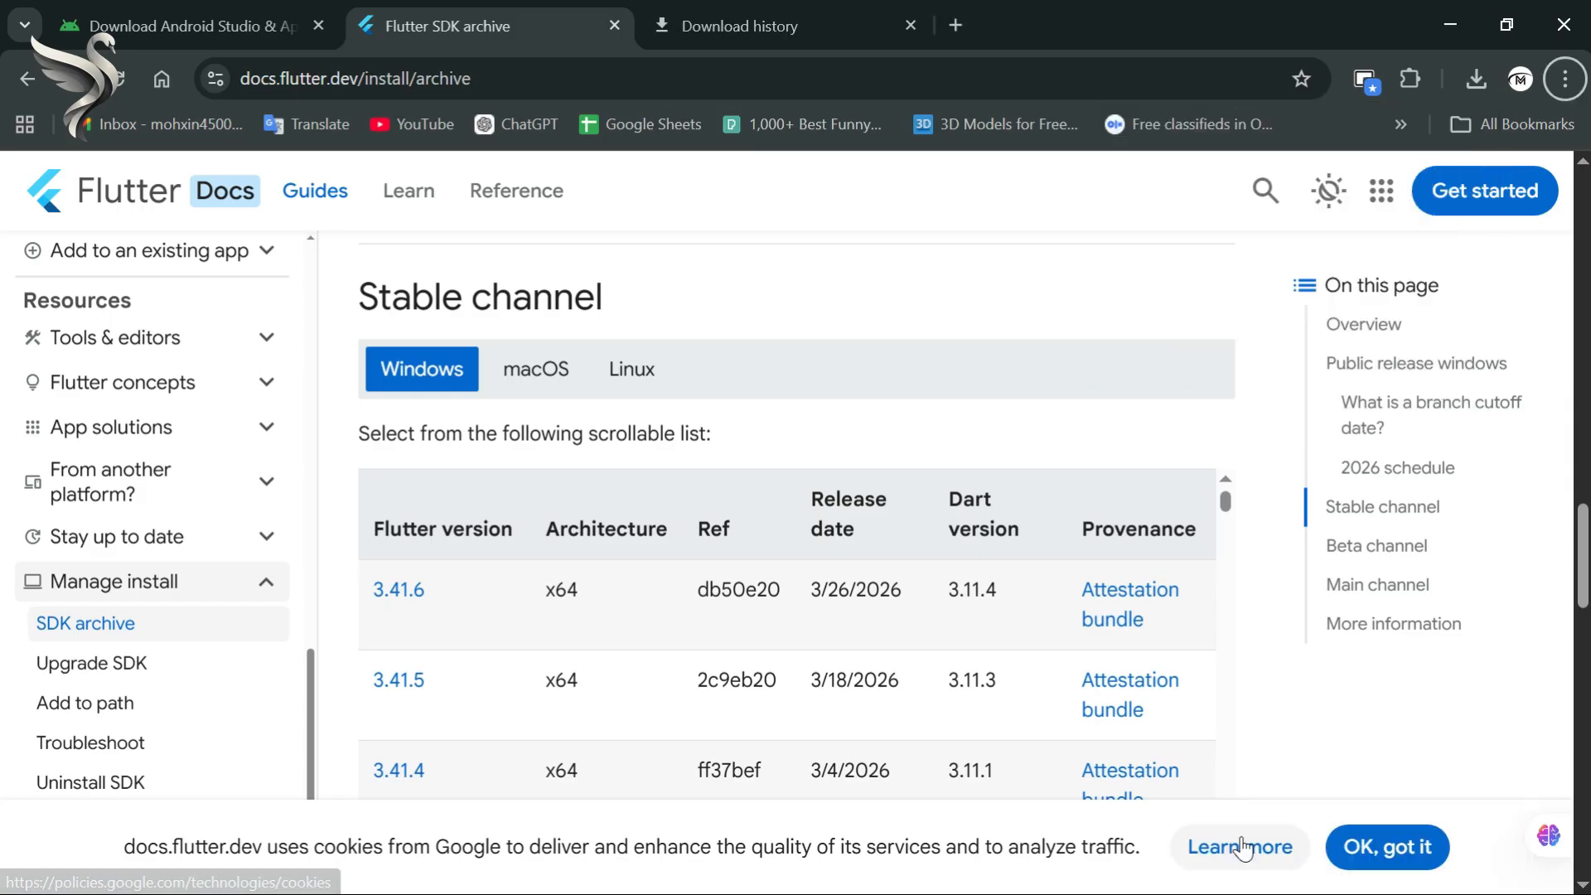
left_click(1449, 24)
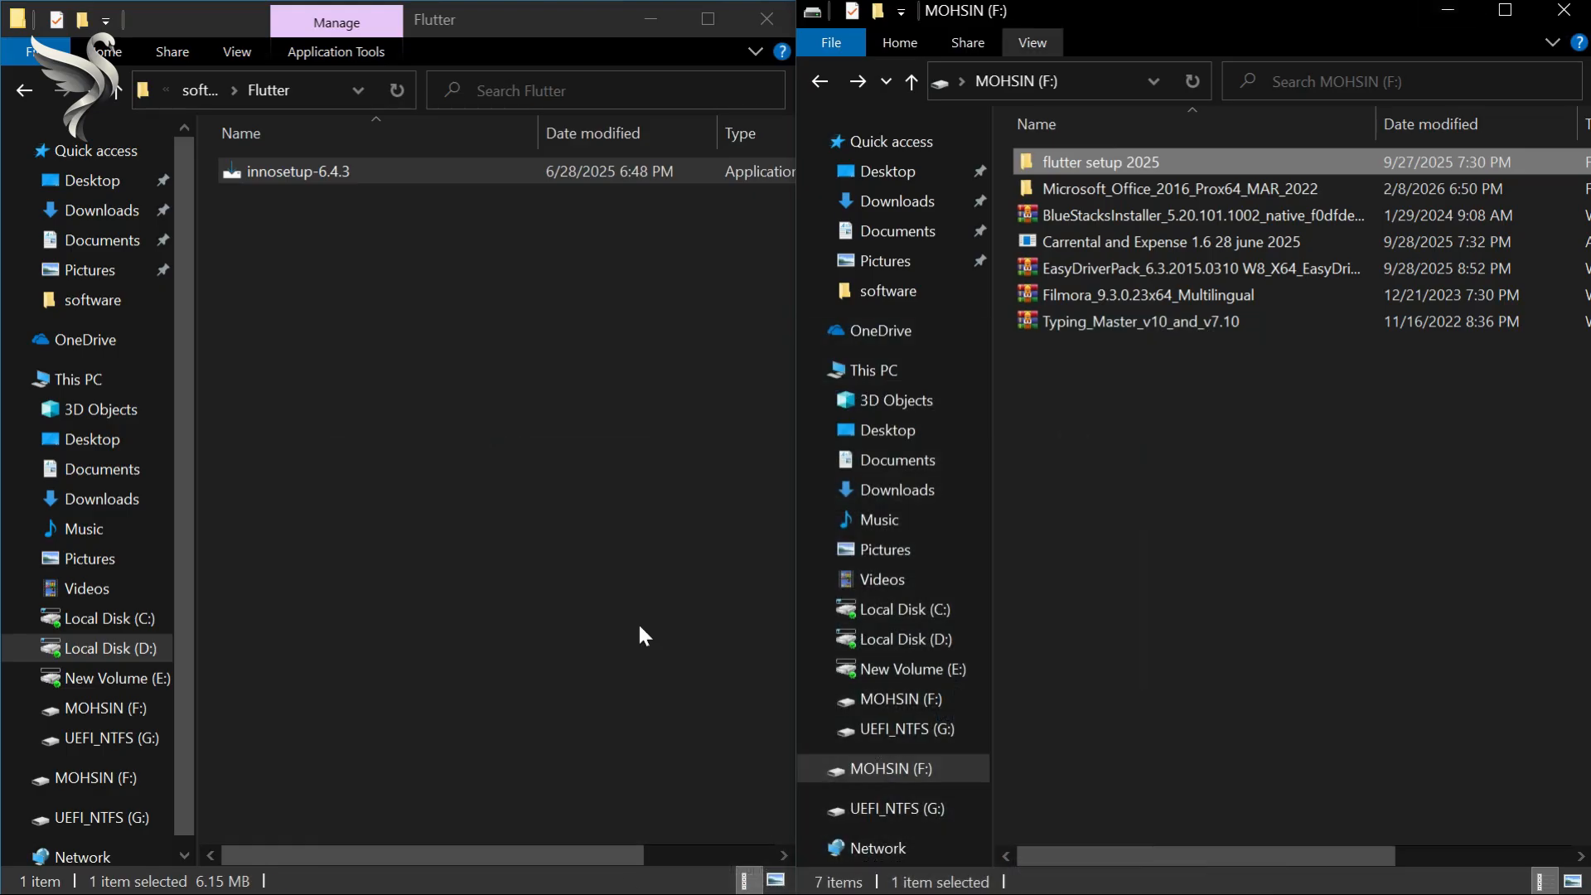
Open the Downloads folder in a maximised File Explorer window and launch the android-studio-panda2-windows installer.
left_click(903, 209)
left_click(1506, 10)
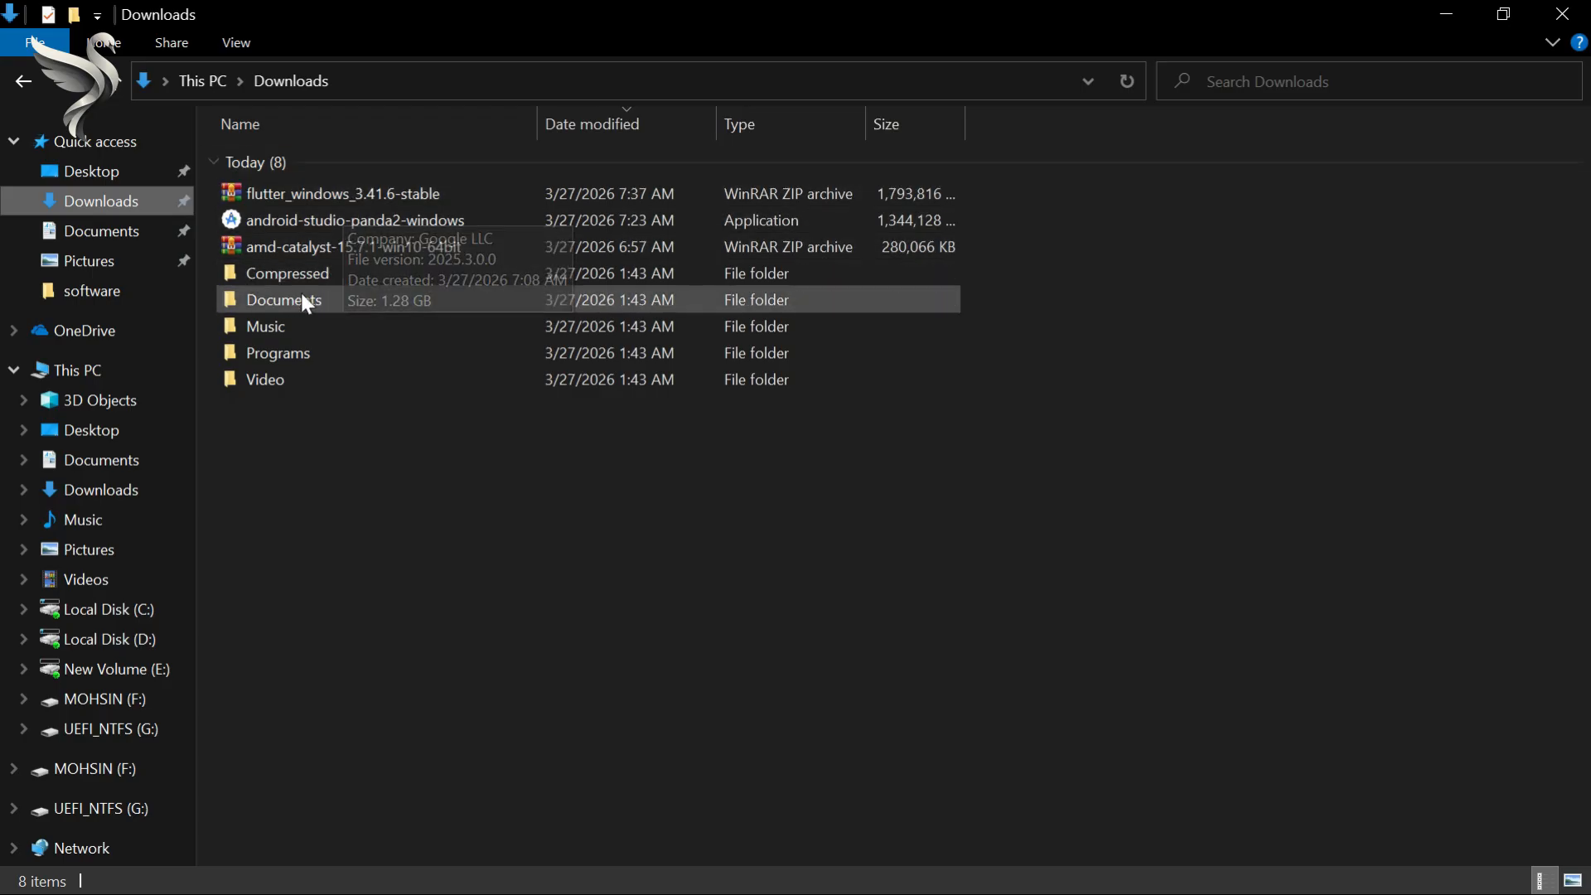
left_click(303, 221)
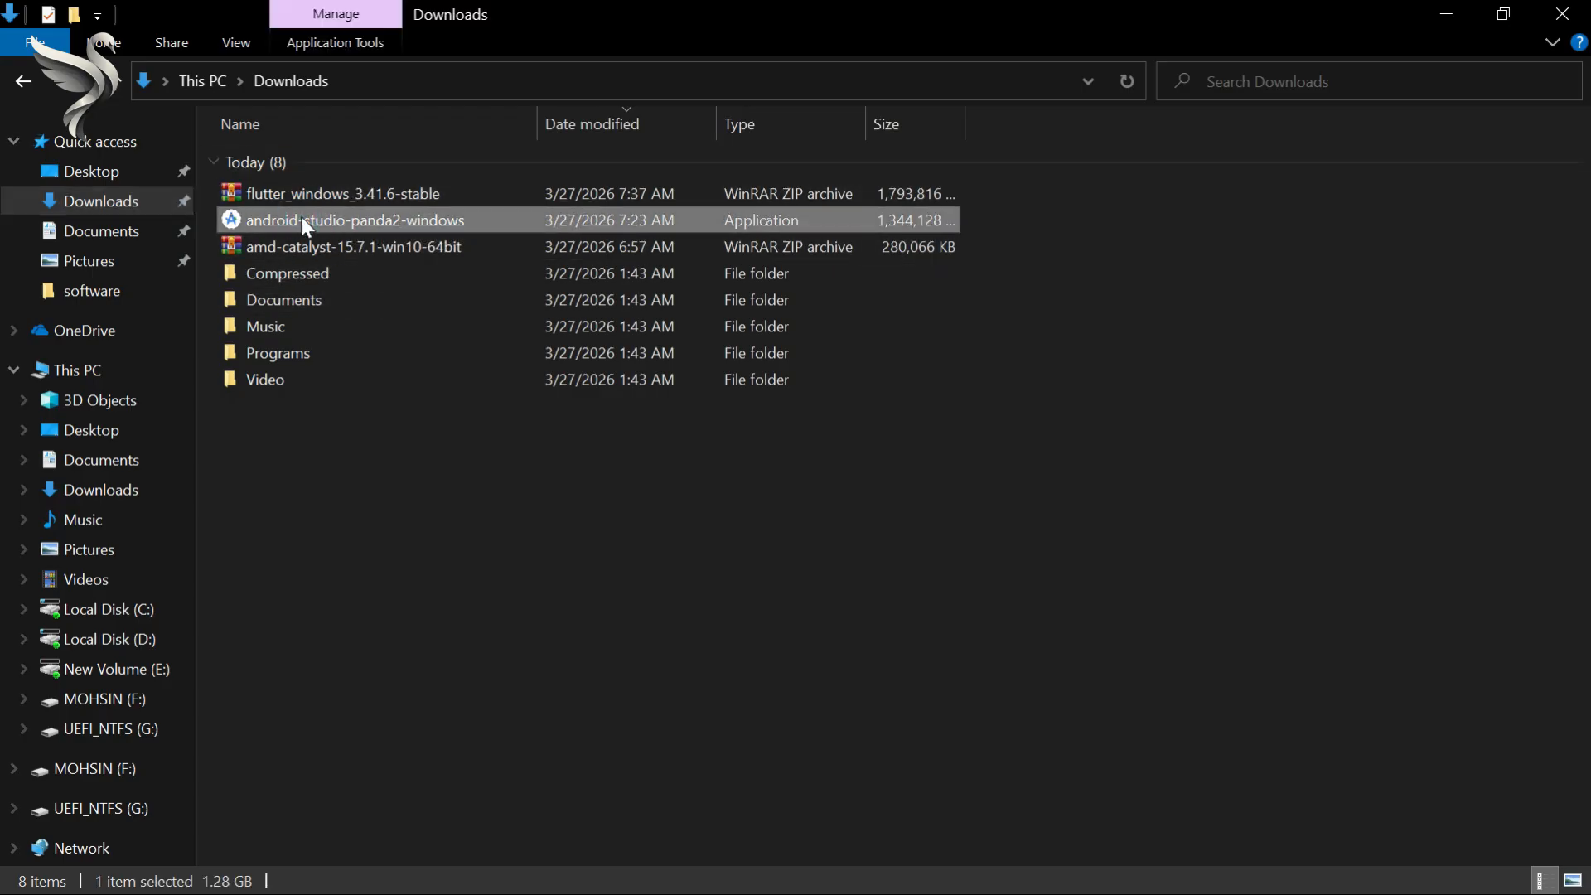
double_click(301, 216)
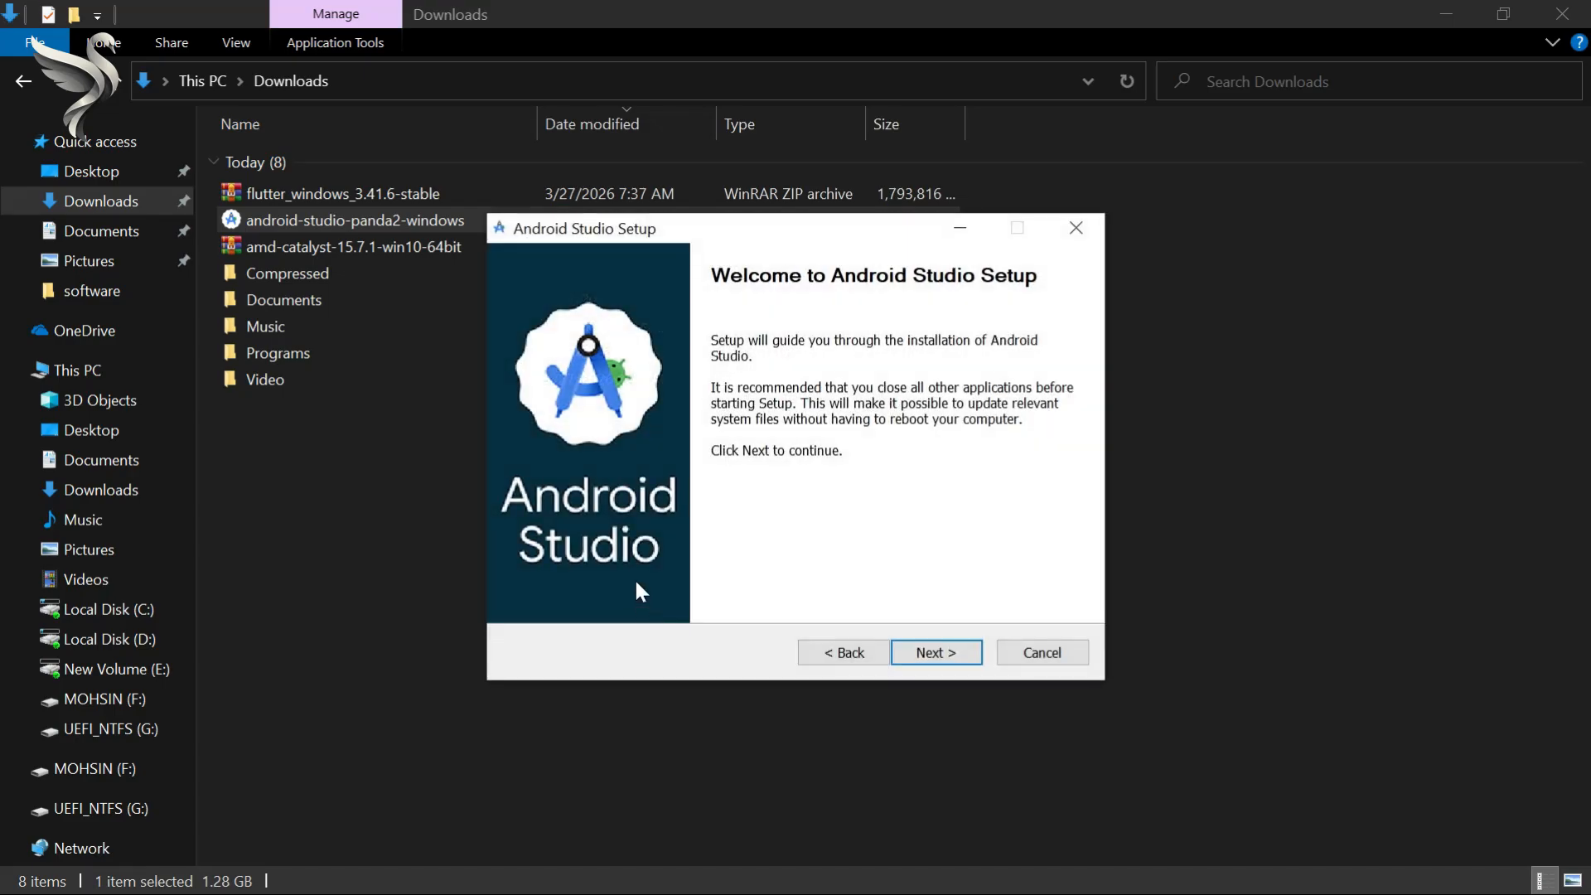
Install Android Studio with the Android Virtual Device component, the default location and the Android Studio Start Menu folder.
left_click(939, 653)
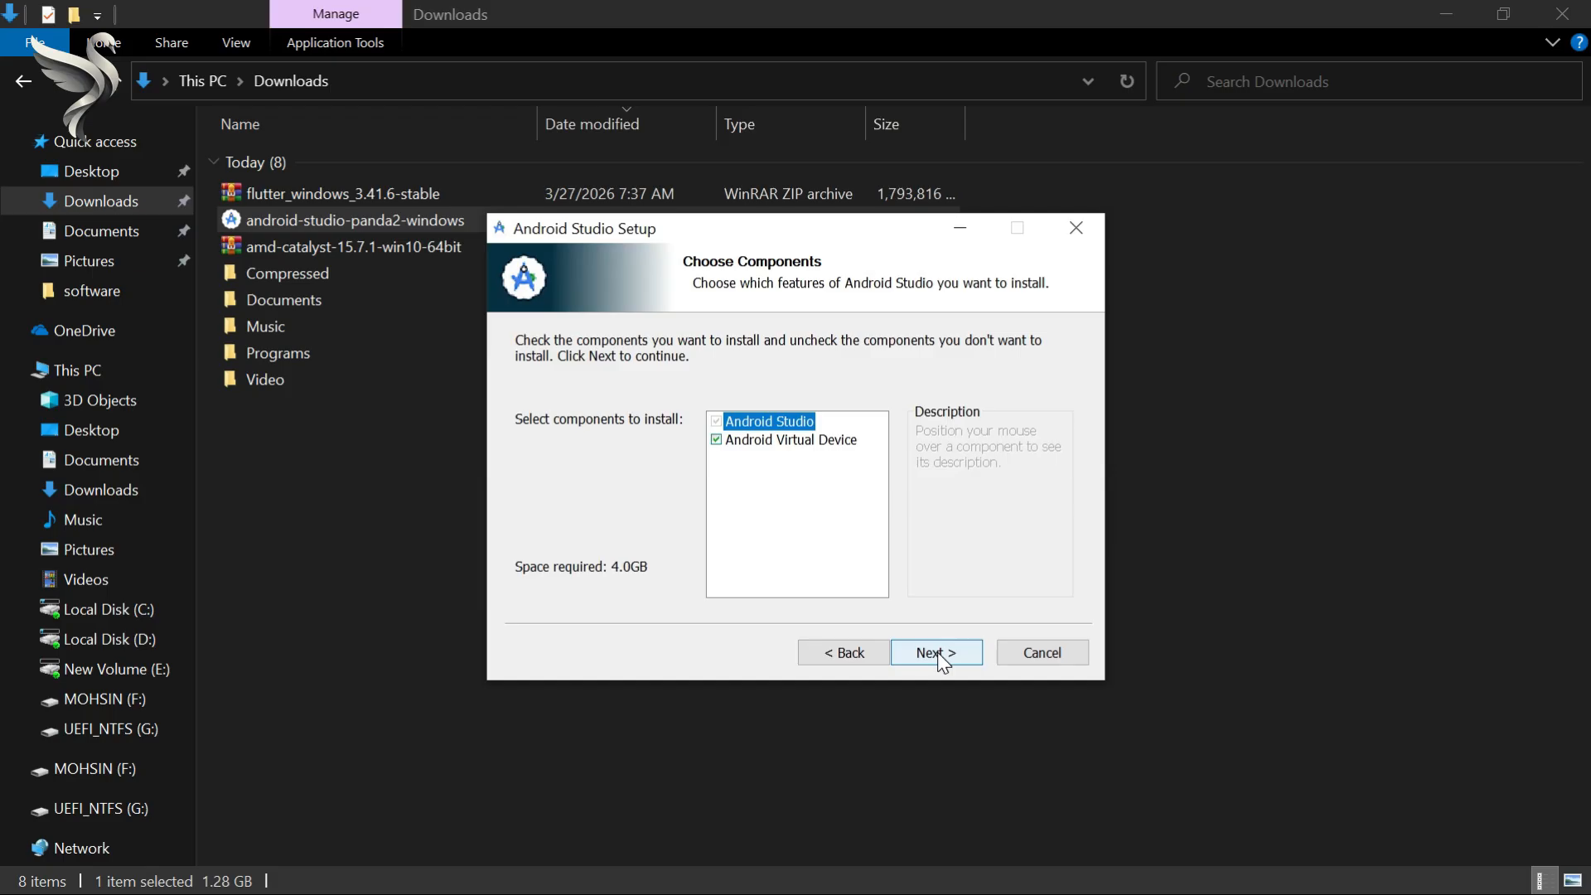
left_click(940, 655)
left_click(939, 653)
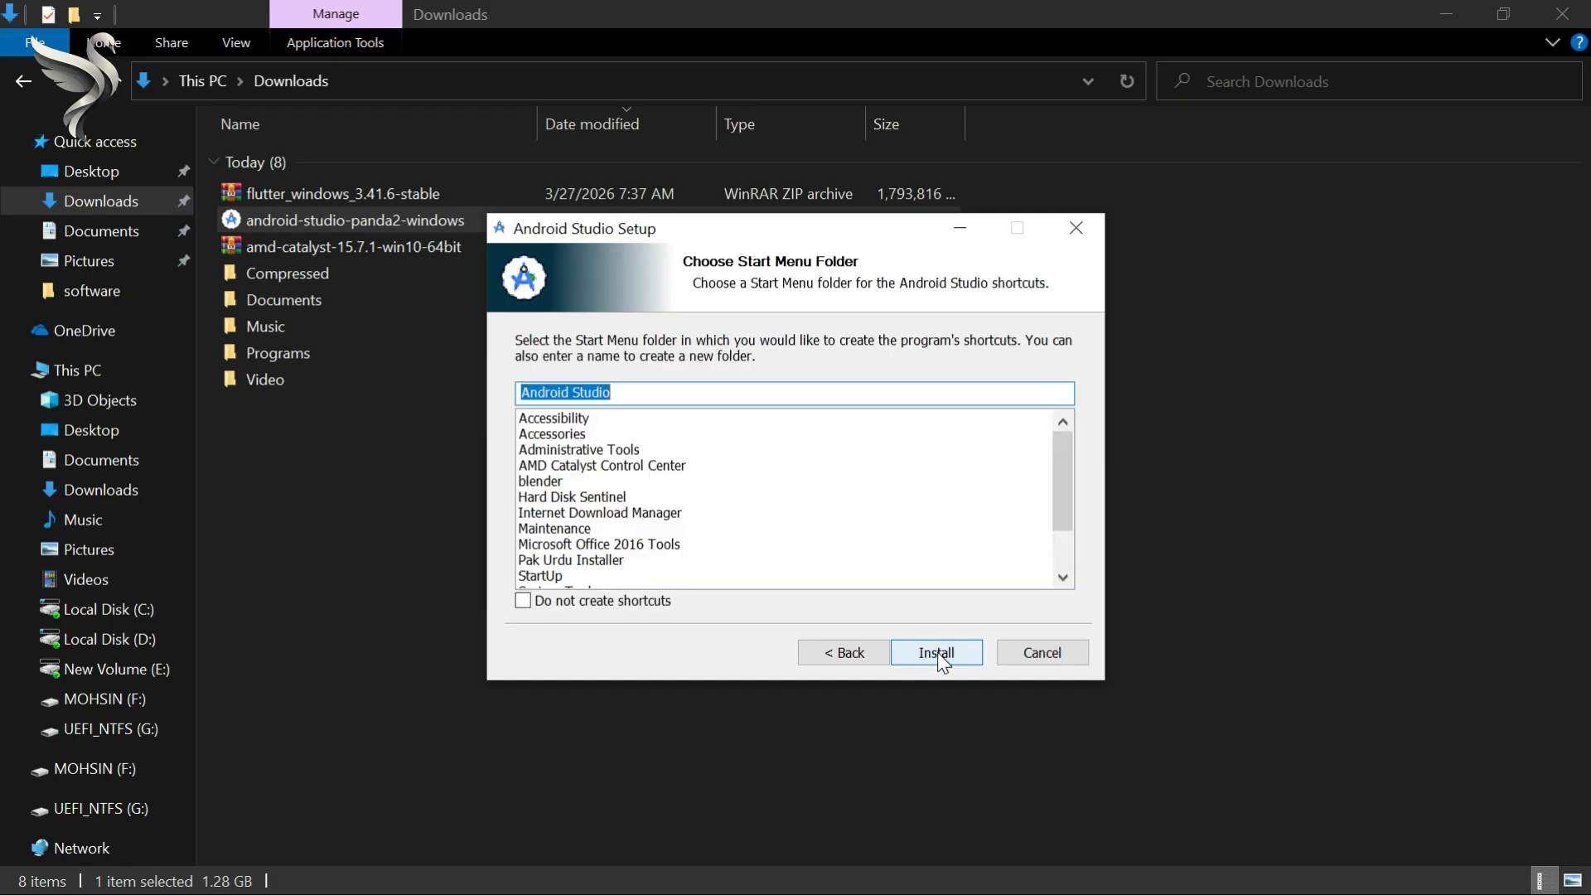
left_click(938, 653)
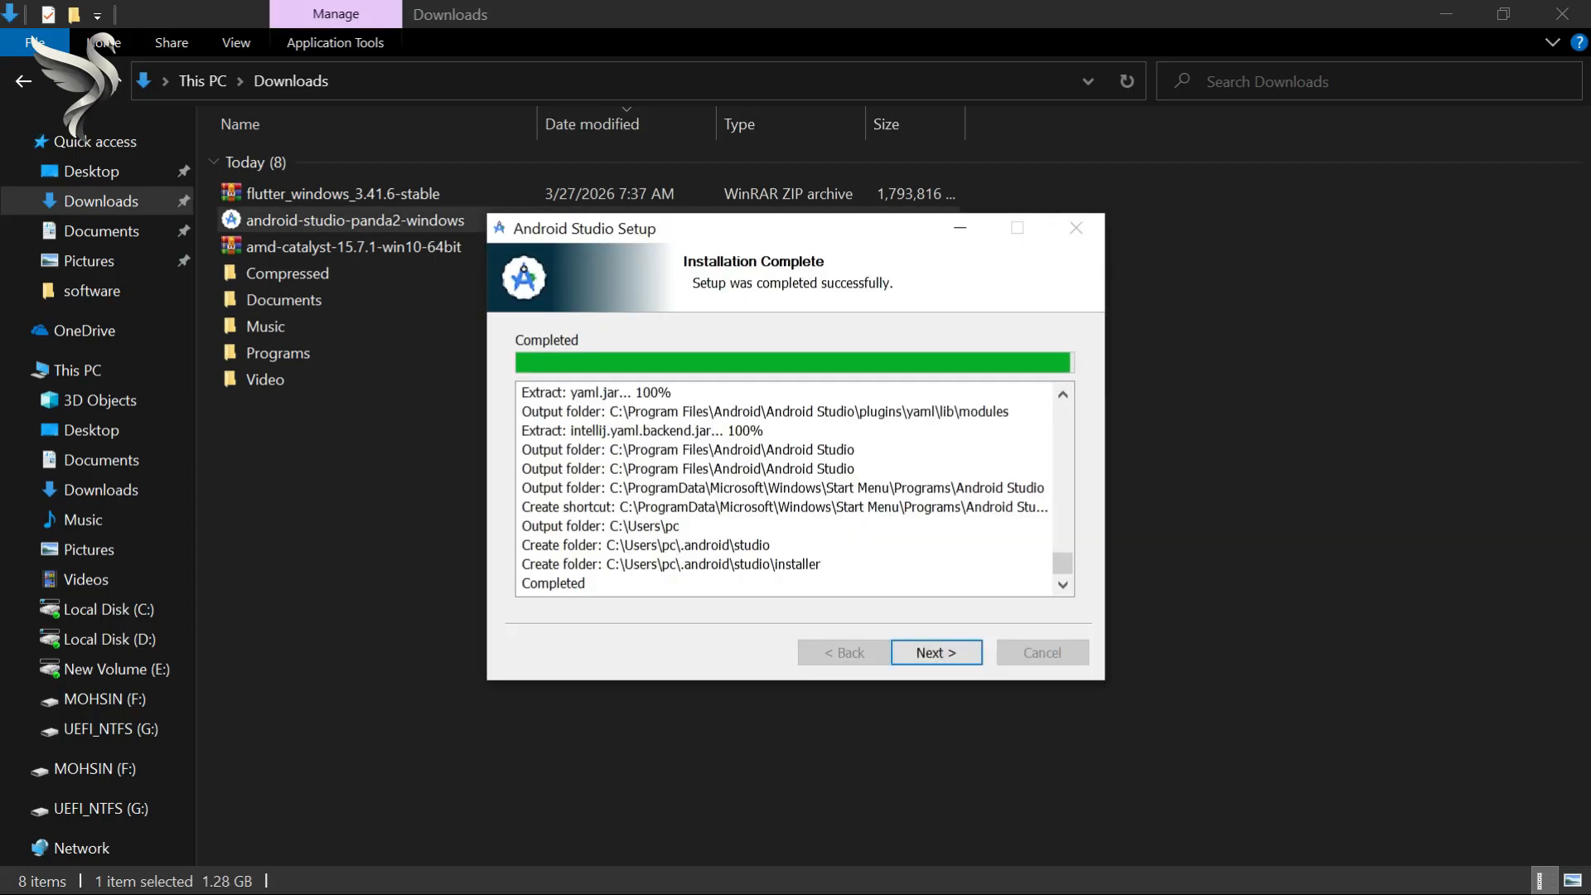
left_click(969, 651)
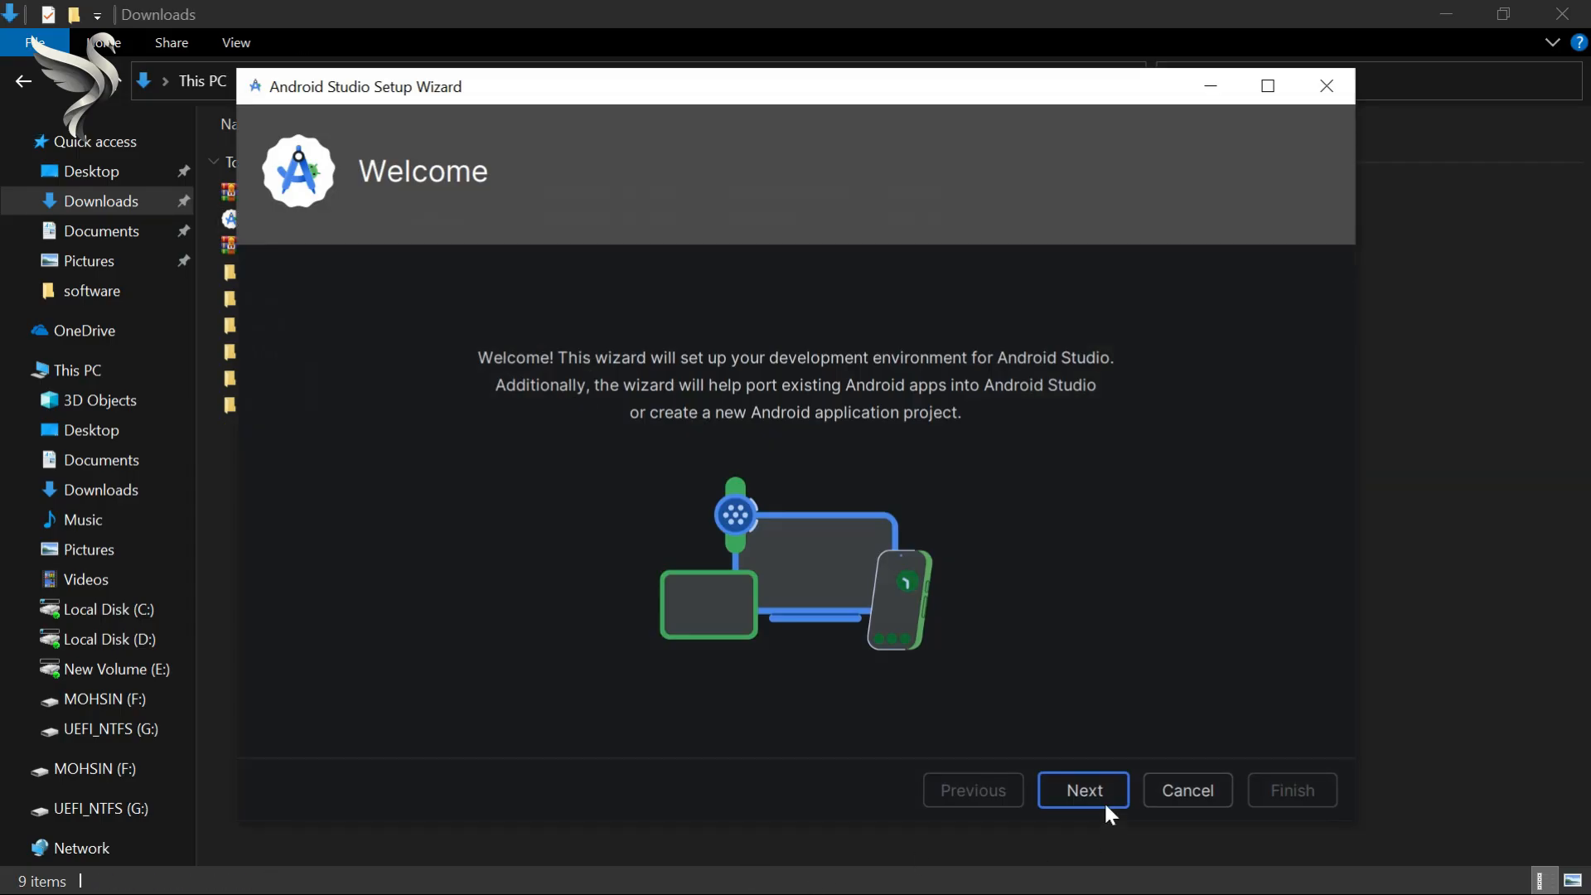
Complete the Android Studio Setup Wizard with its default options, accepting the licenses and downloading the SDK components with details shown.
left_click(1105, 800)
left_click(1103, 798)
left_click(1099, 797)
left_click(817, 707)
left_click(1068, 789)
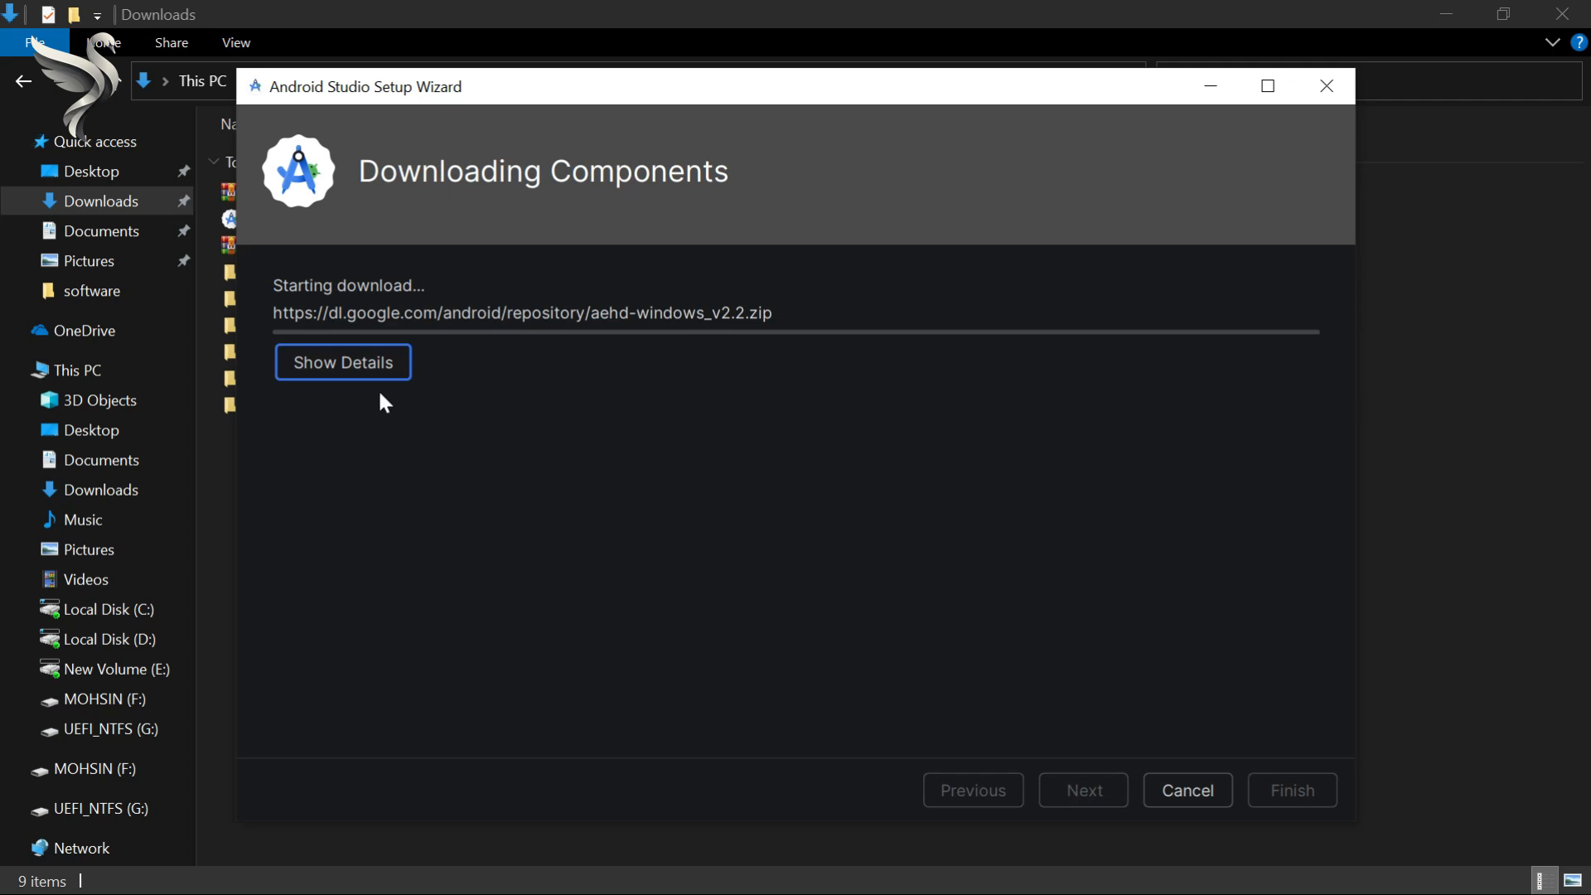
left_click(362, 365)
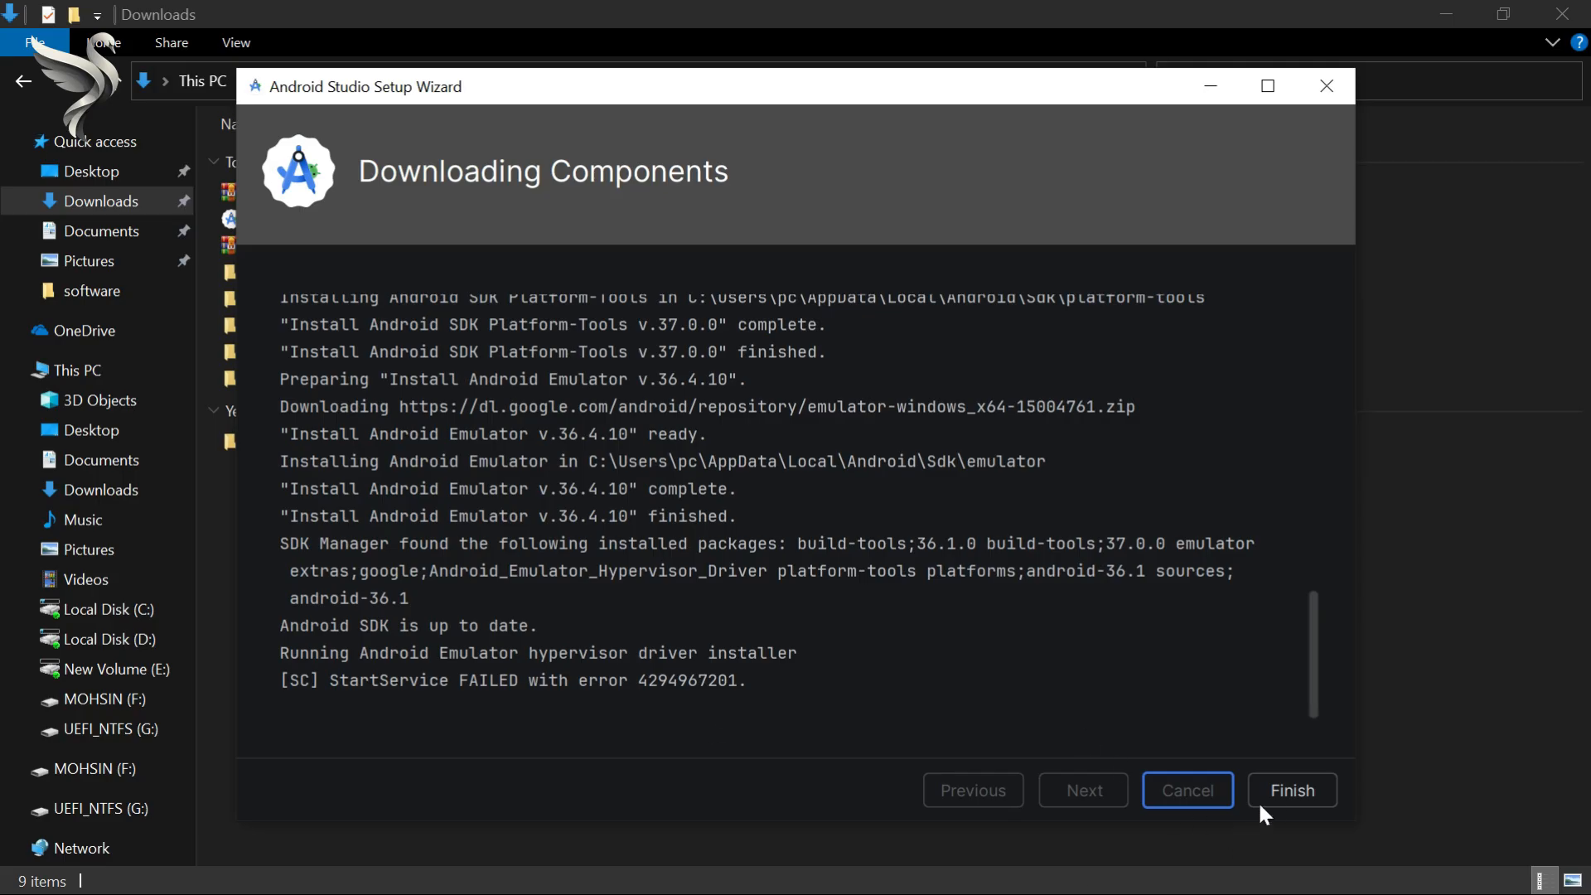
left_click(1274, 791)
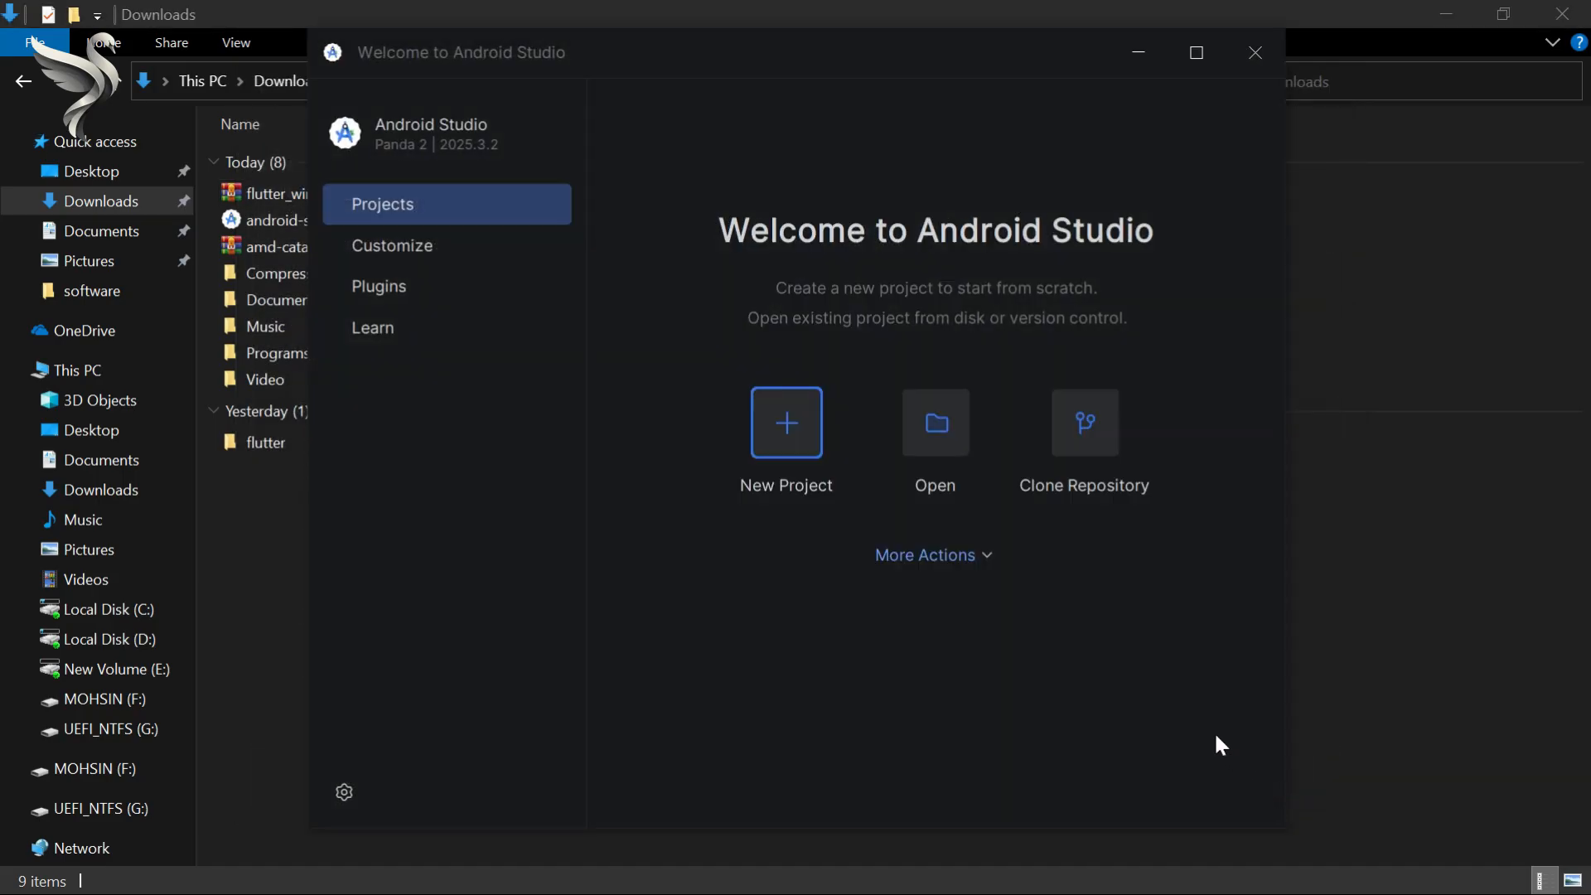
Find the Flutter plugin by Google in the plugin marketplace and install it.
left_click(434, 285)
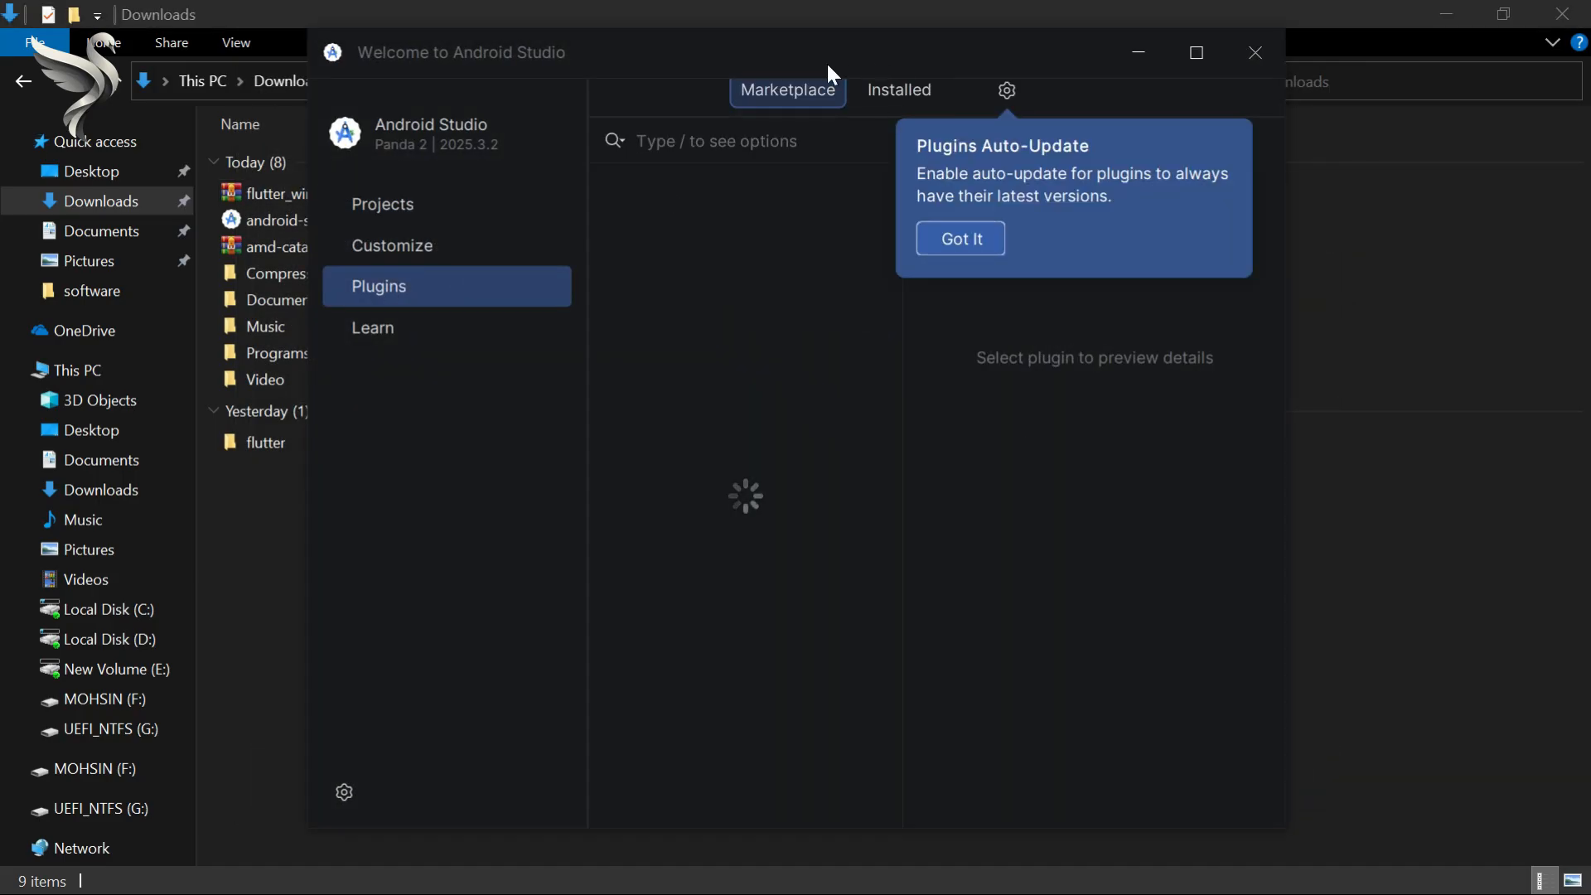
type("flut")
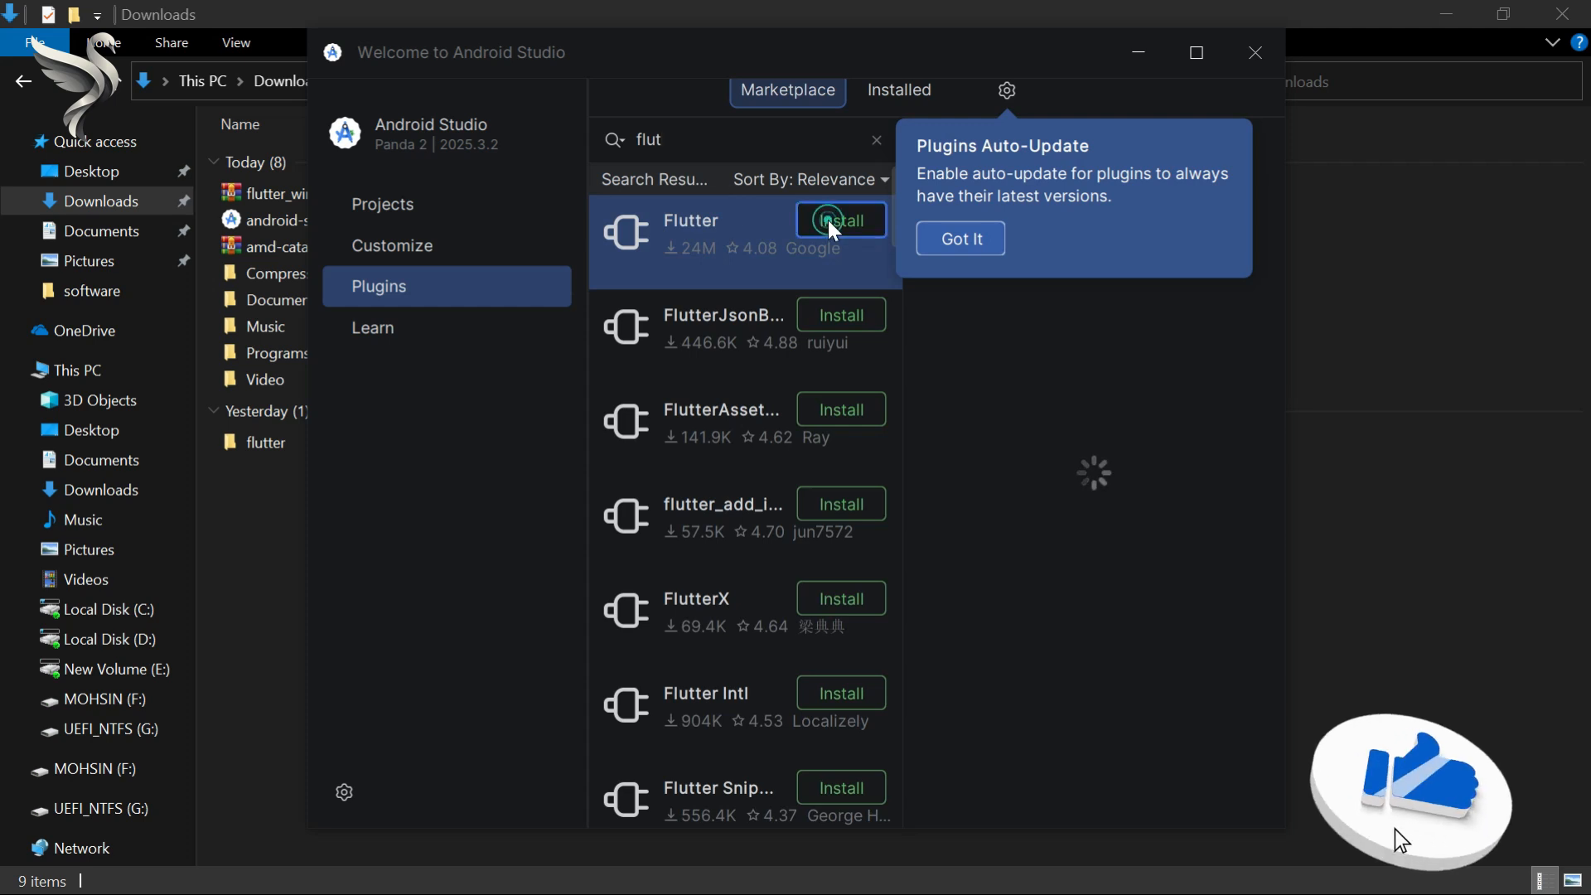
left_click(829, 221)
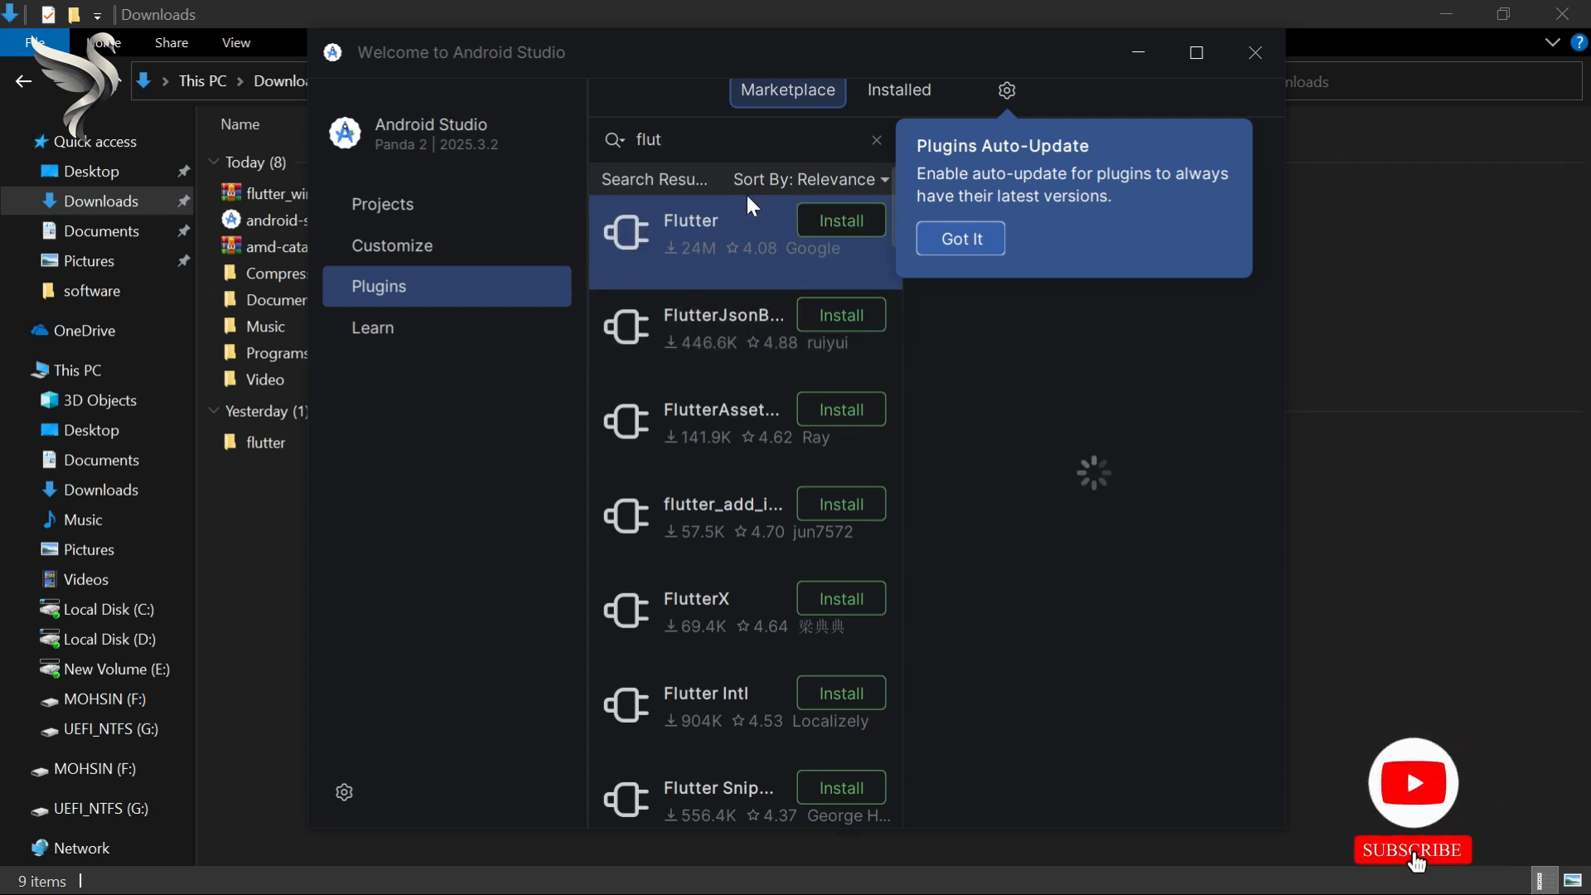
left_click(828, 220)
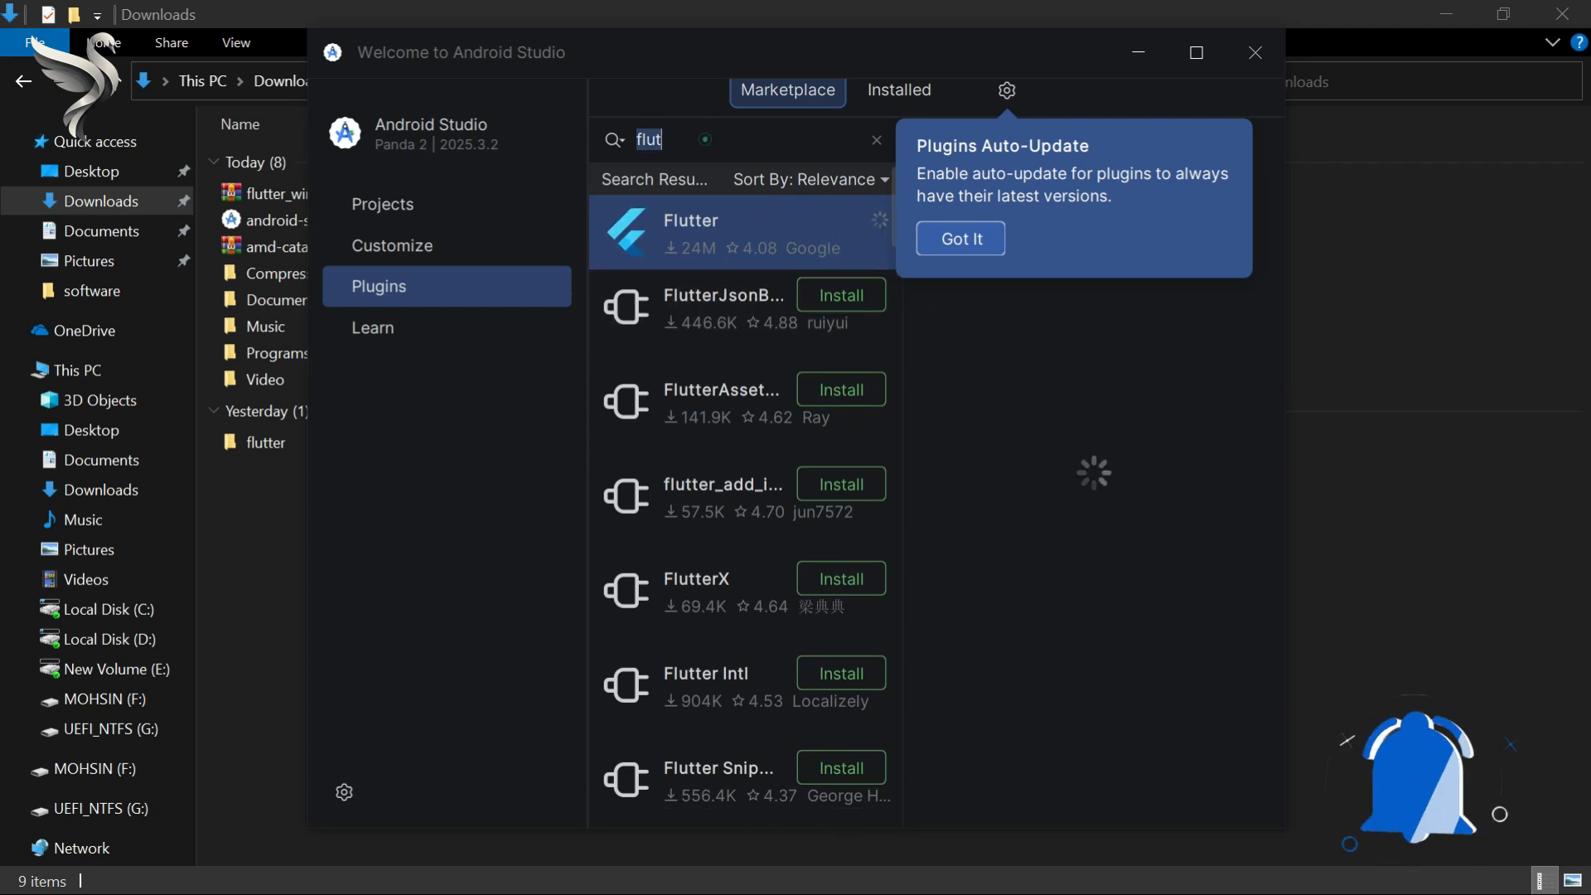
Look up the Dart plugin in the marketplace and restart Android Studio to activate the plugins.
type("dart")
left_click(806, 219)
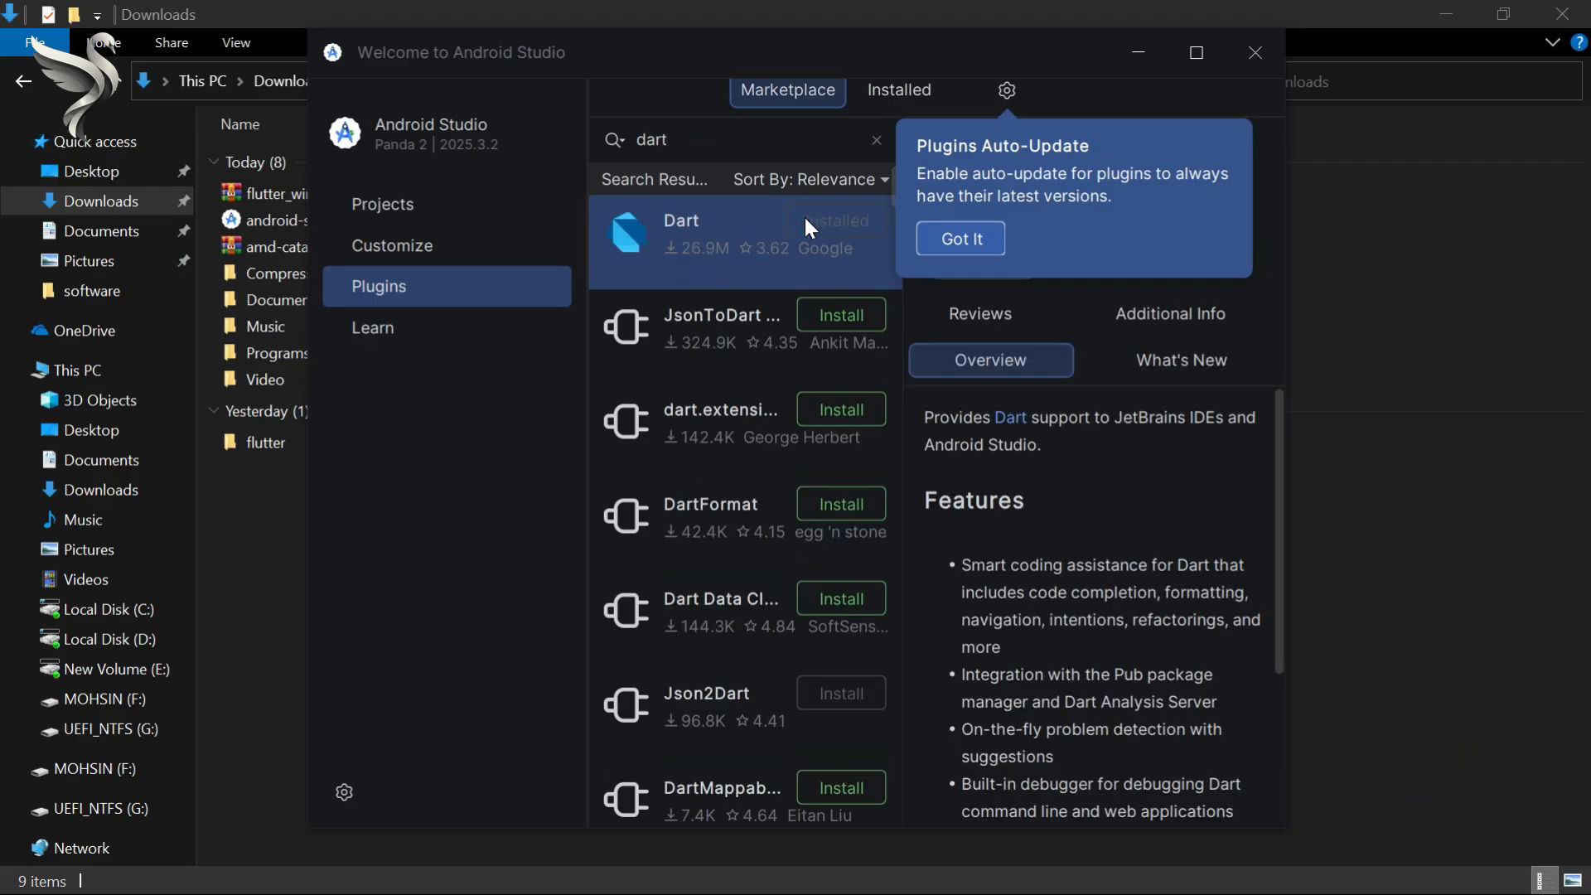
left_click(835, 319)
left_click(838, 491)
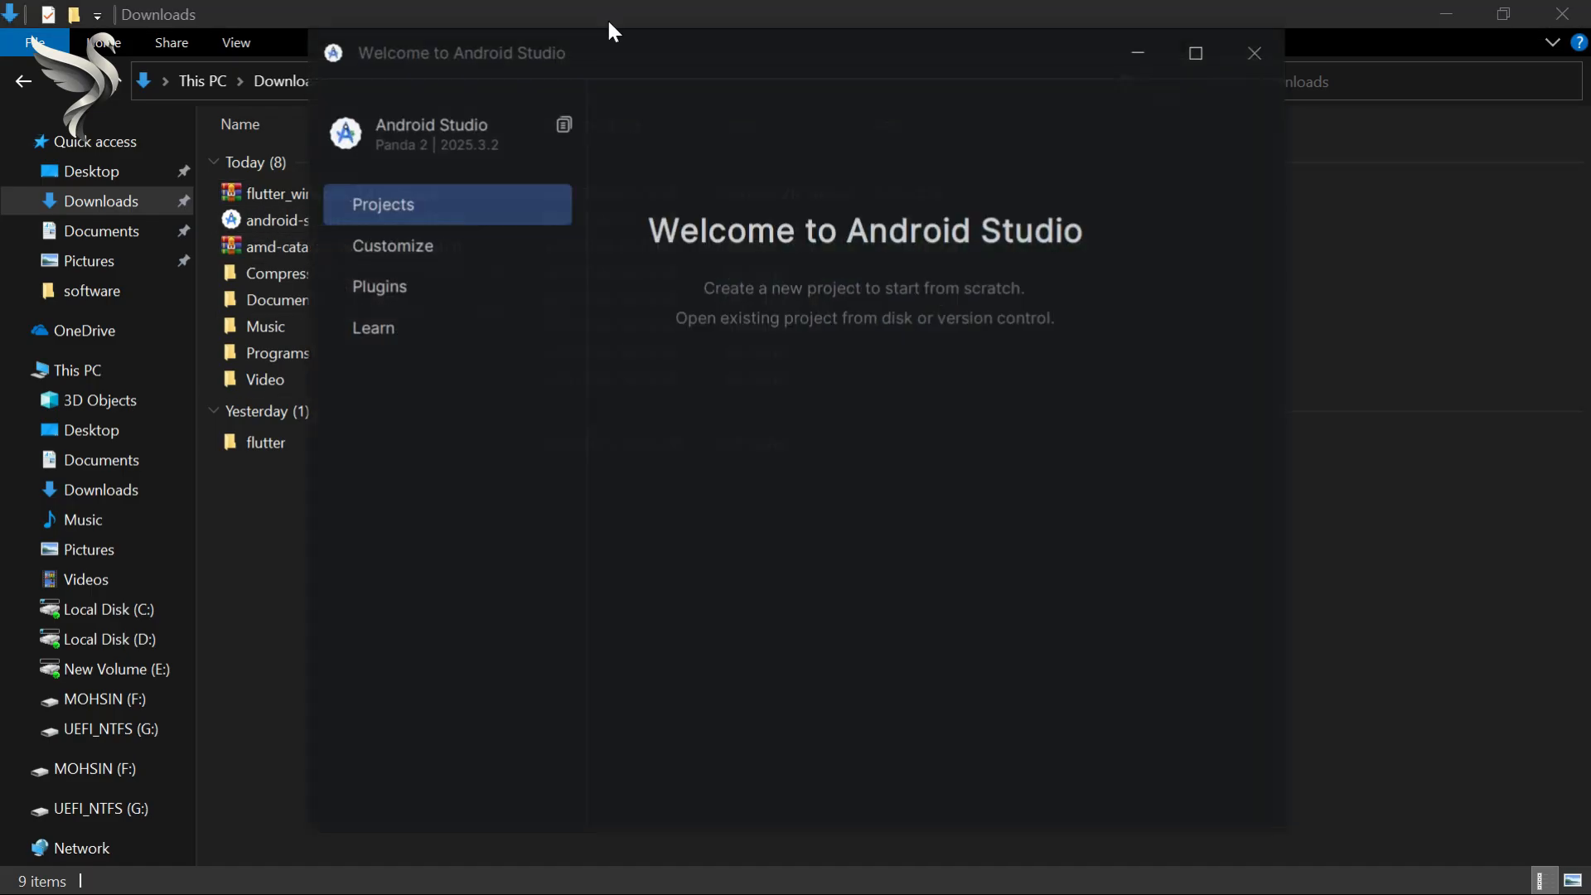
Return to the Downloads folder and extract the flutter_windows_3.41.6-stable archive directly into it.
left_click(1039, 17)
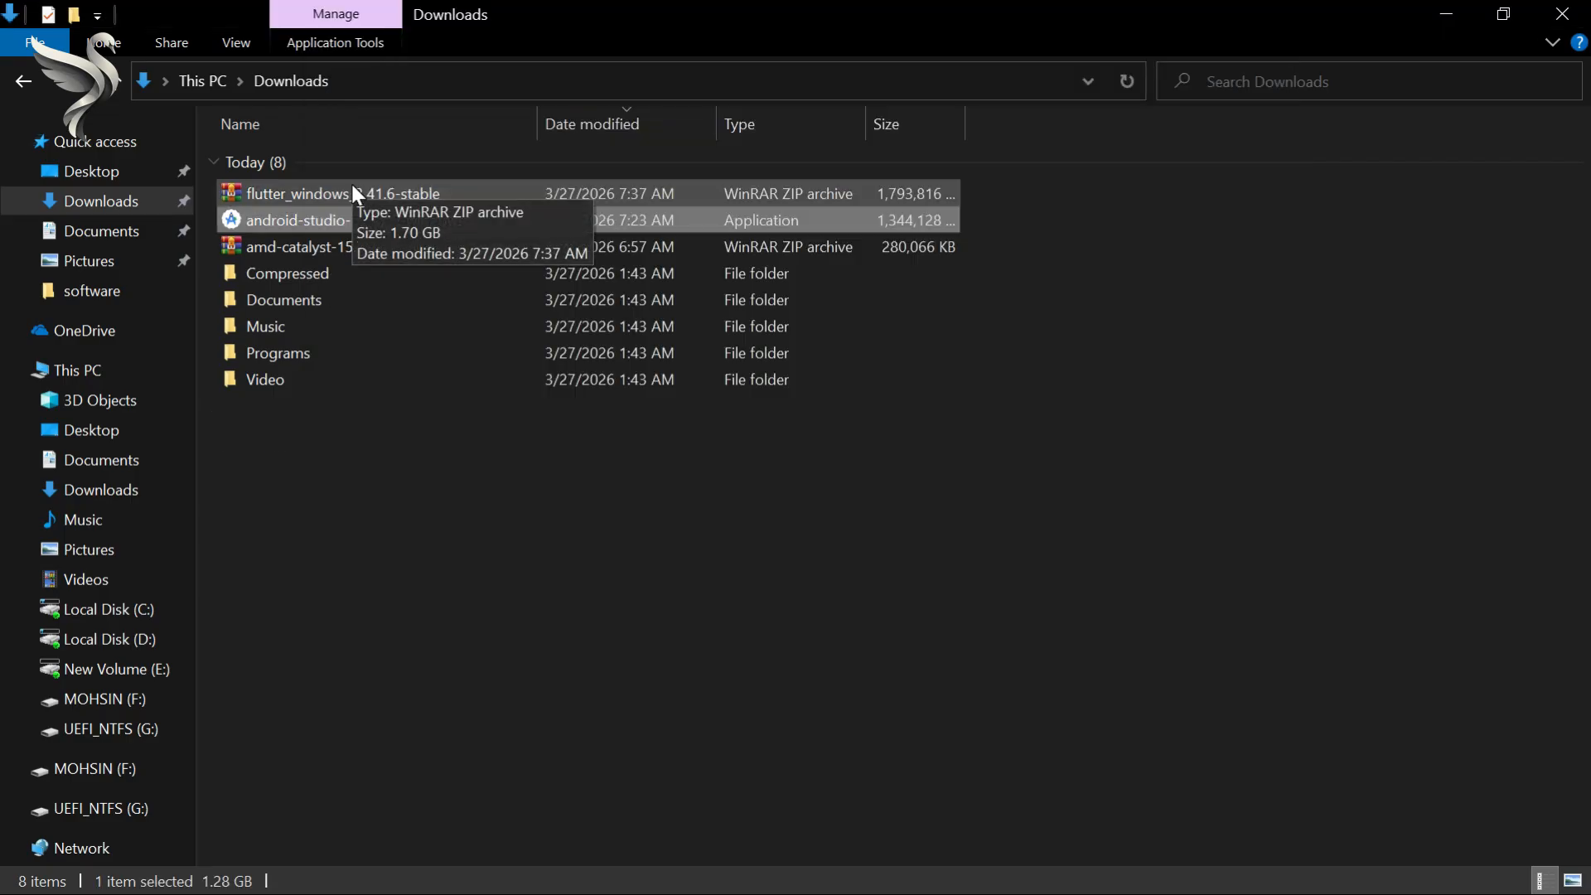
left_click(354, 188)
right_click(353, 188)
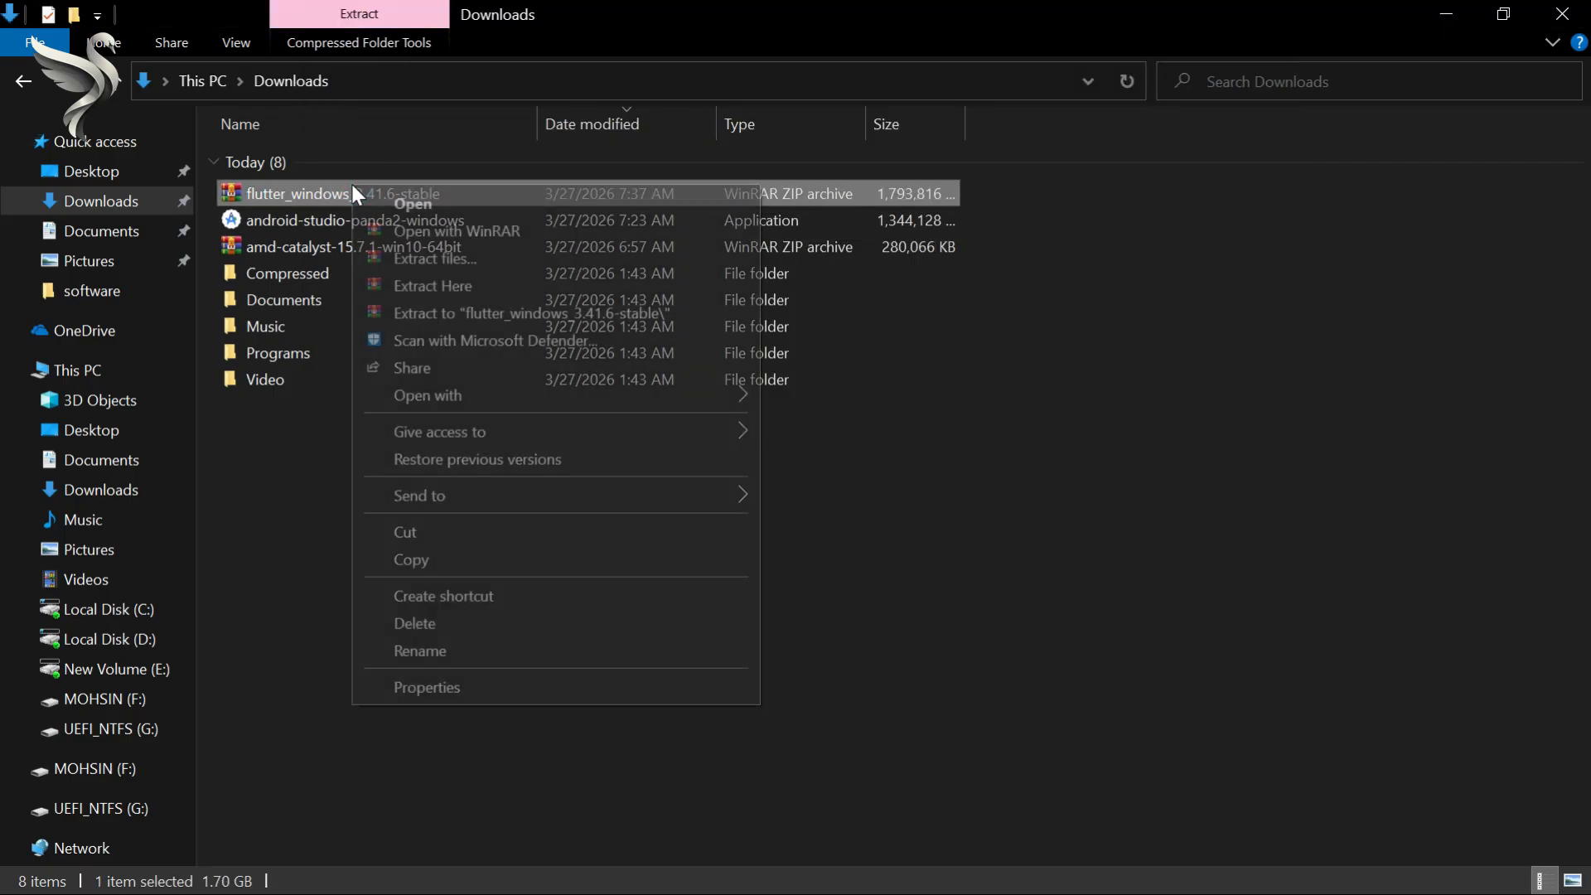
left_click(492, 285)
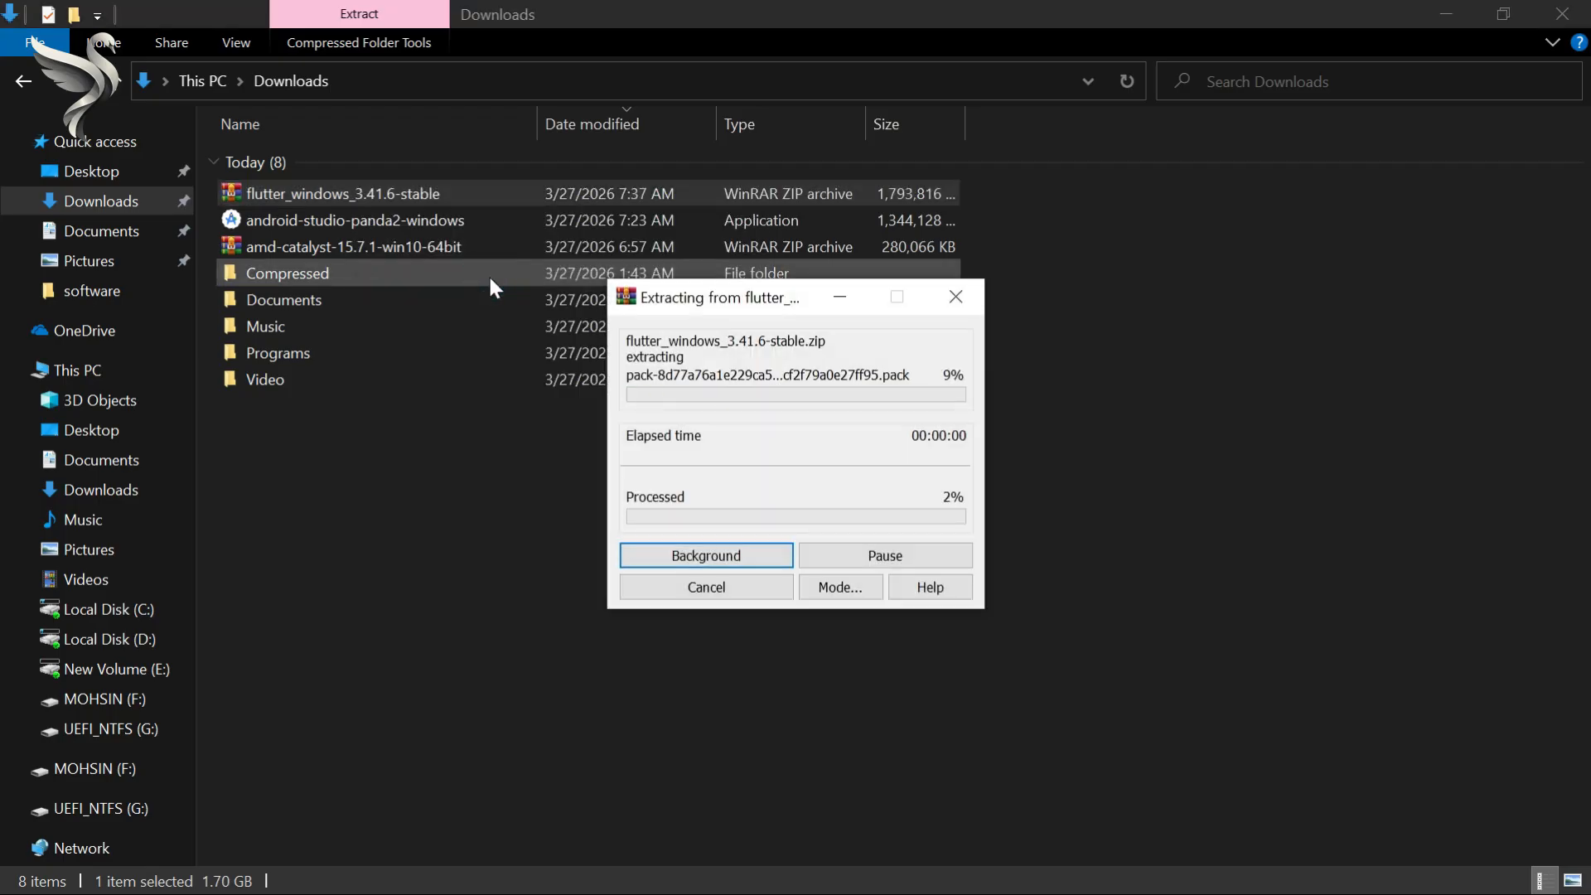
left_click(899, 618)
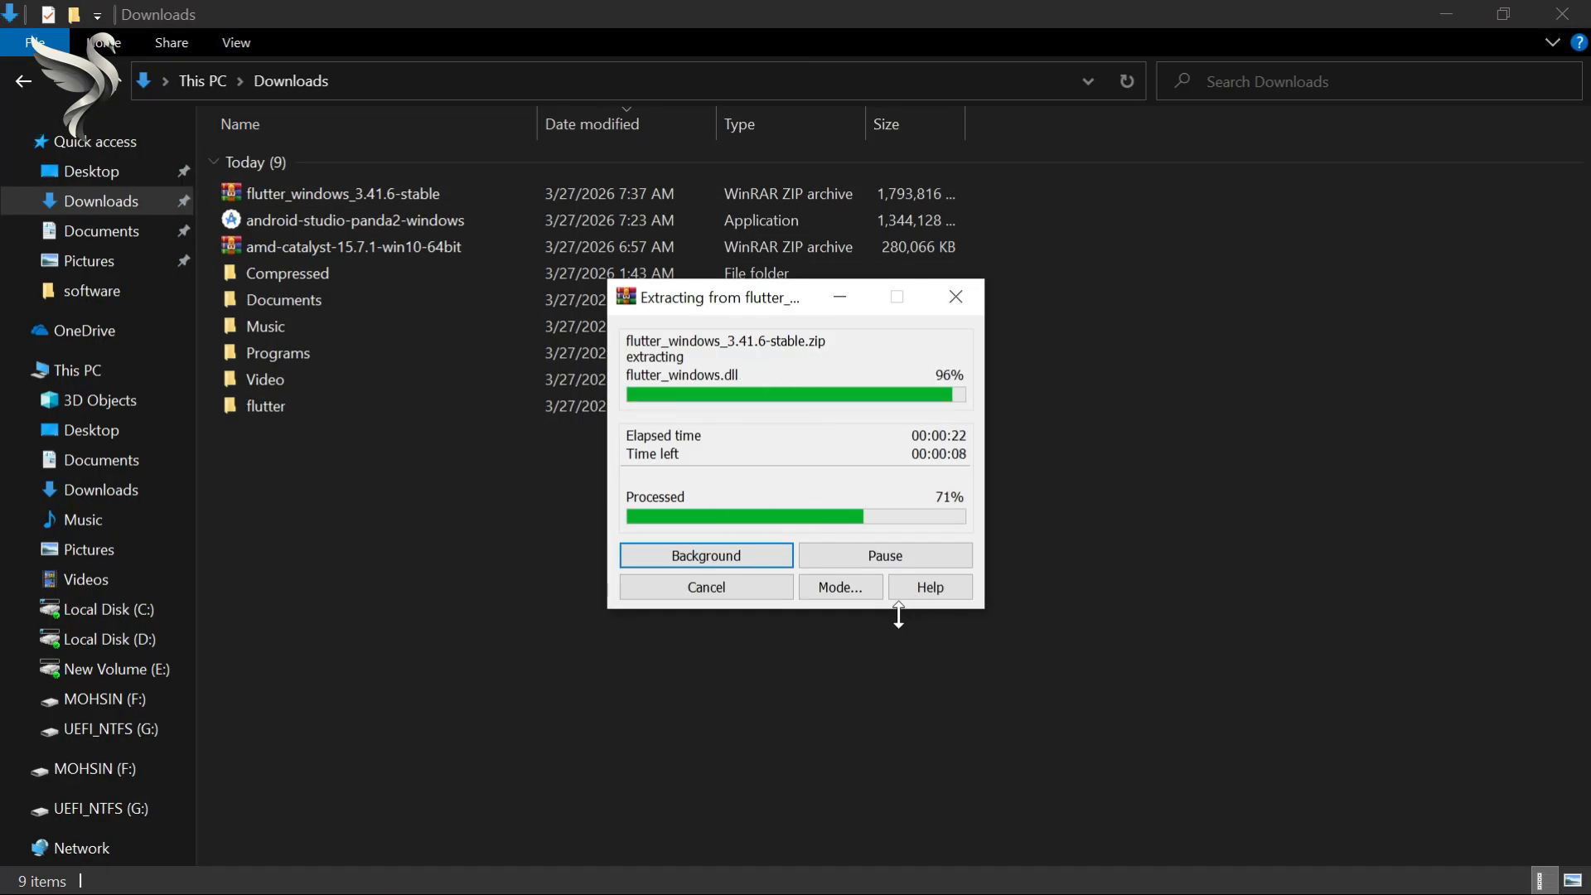
Move the extracted flutter folder into a new folder named src on Local Disk (C:).
left_click(602, 435)
key("ctrl+x")
left_click(108, 609)
right_click(300, 357)
left_click(645, 661)
type("src")
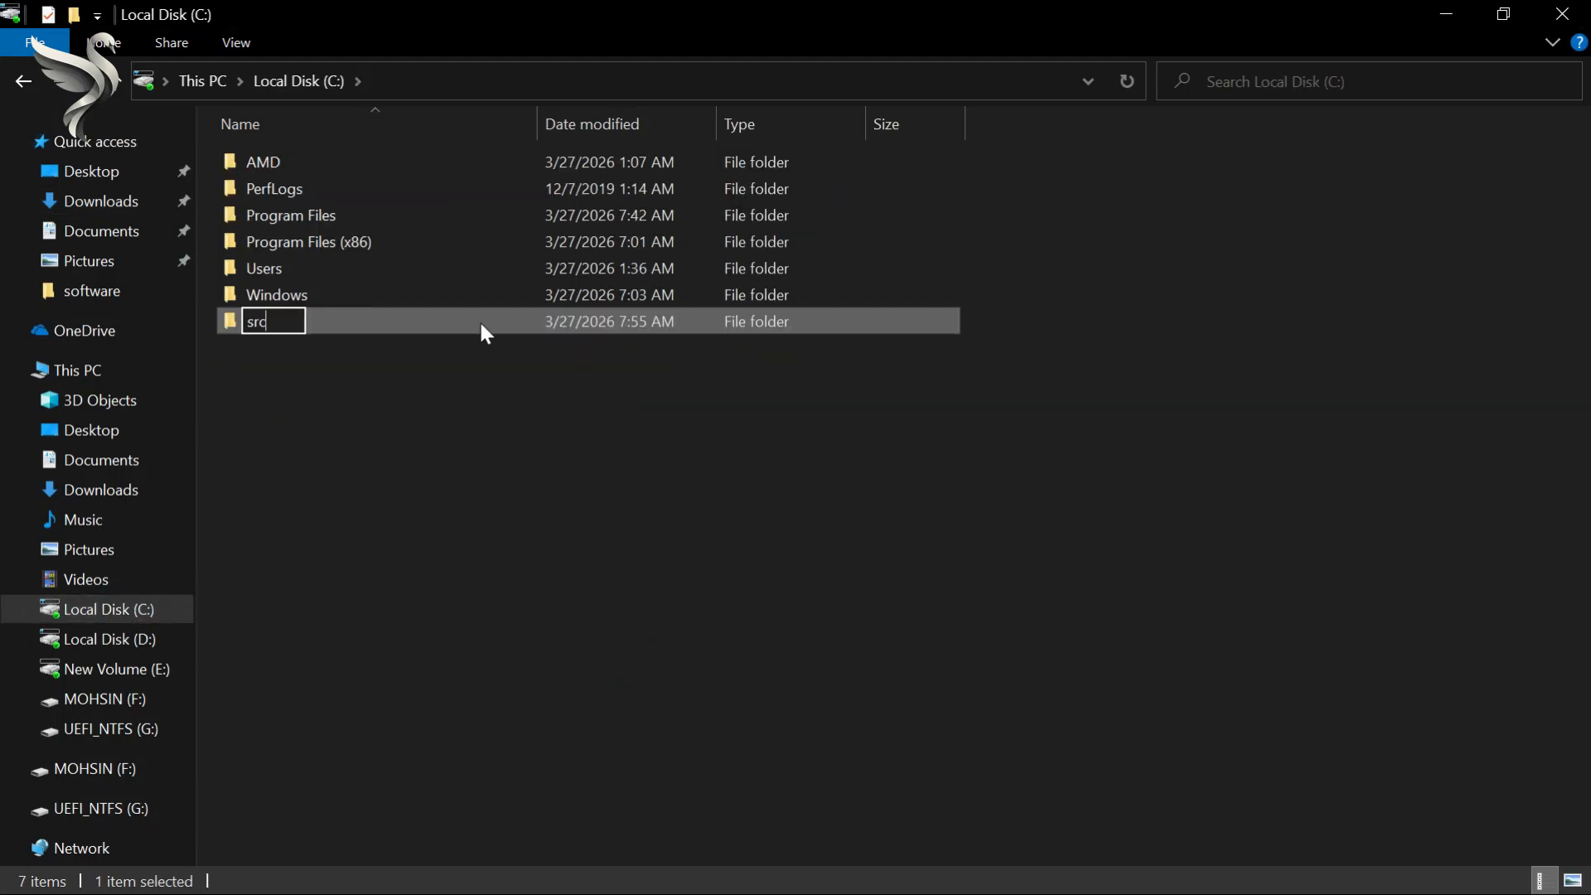
key("Return")
double_click(472, 320)
key("ctrl+v")
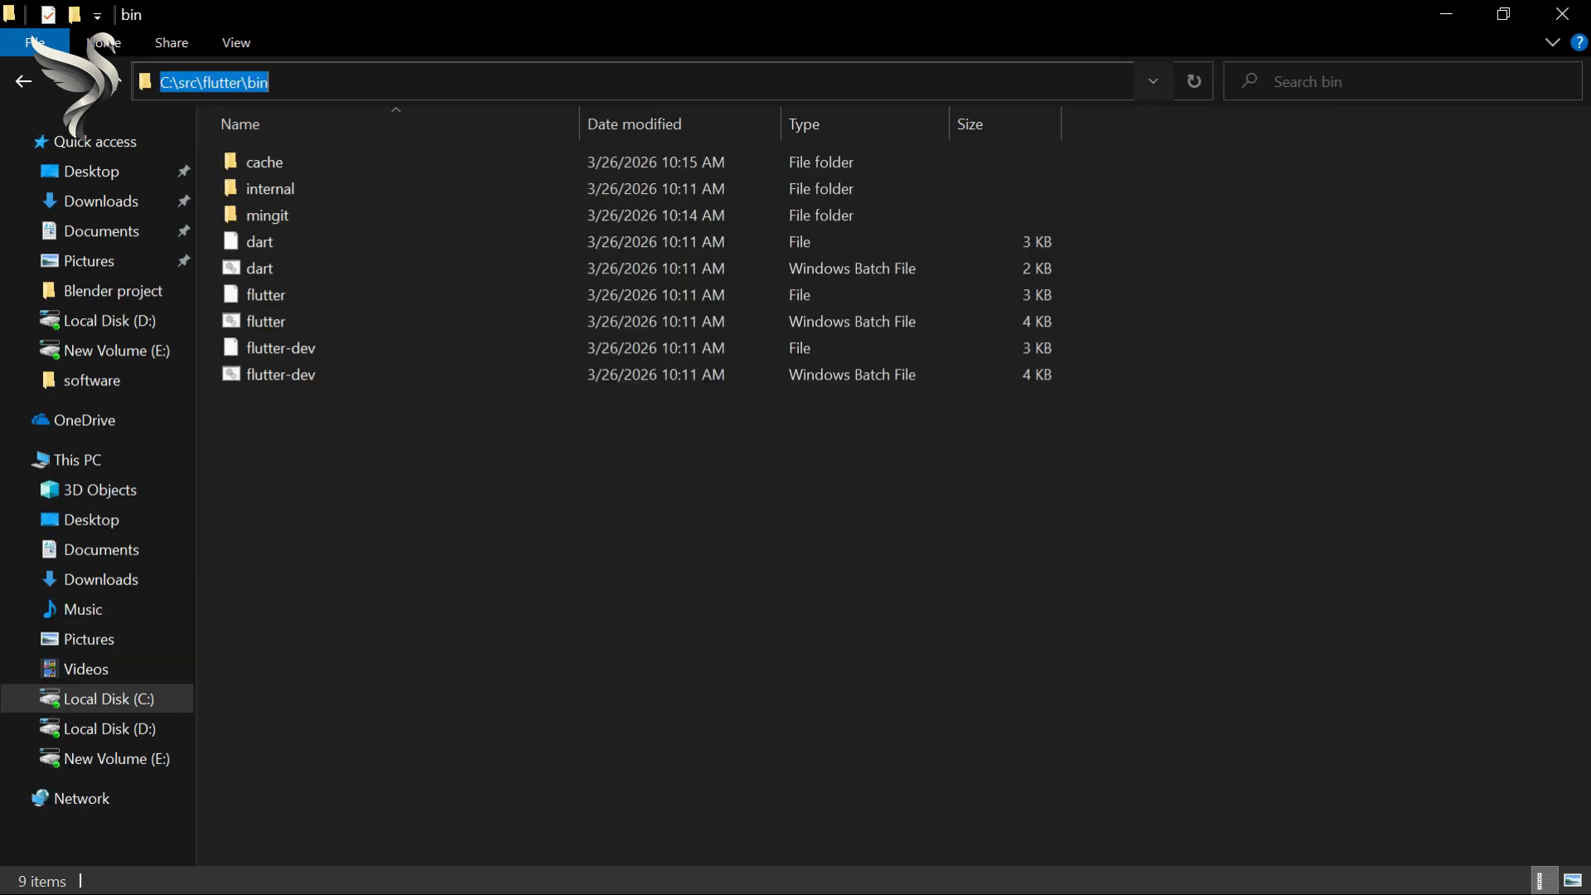
Open the Windows environment variables and add C:\src\flutter\bin as a new entry in the user Path variable.
key("super")
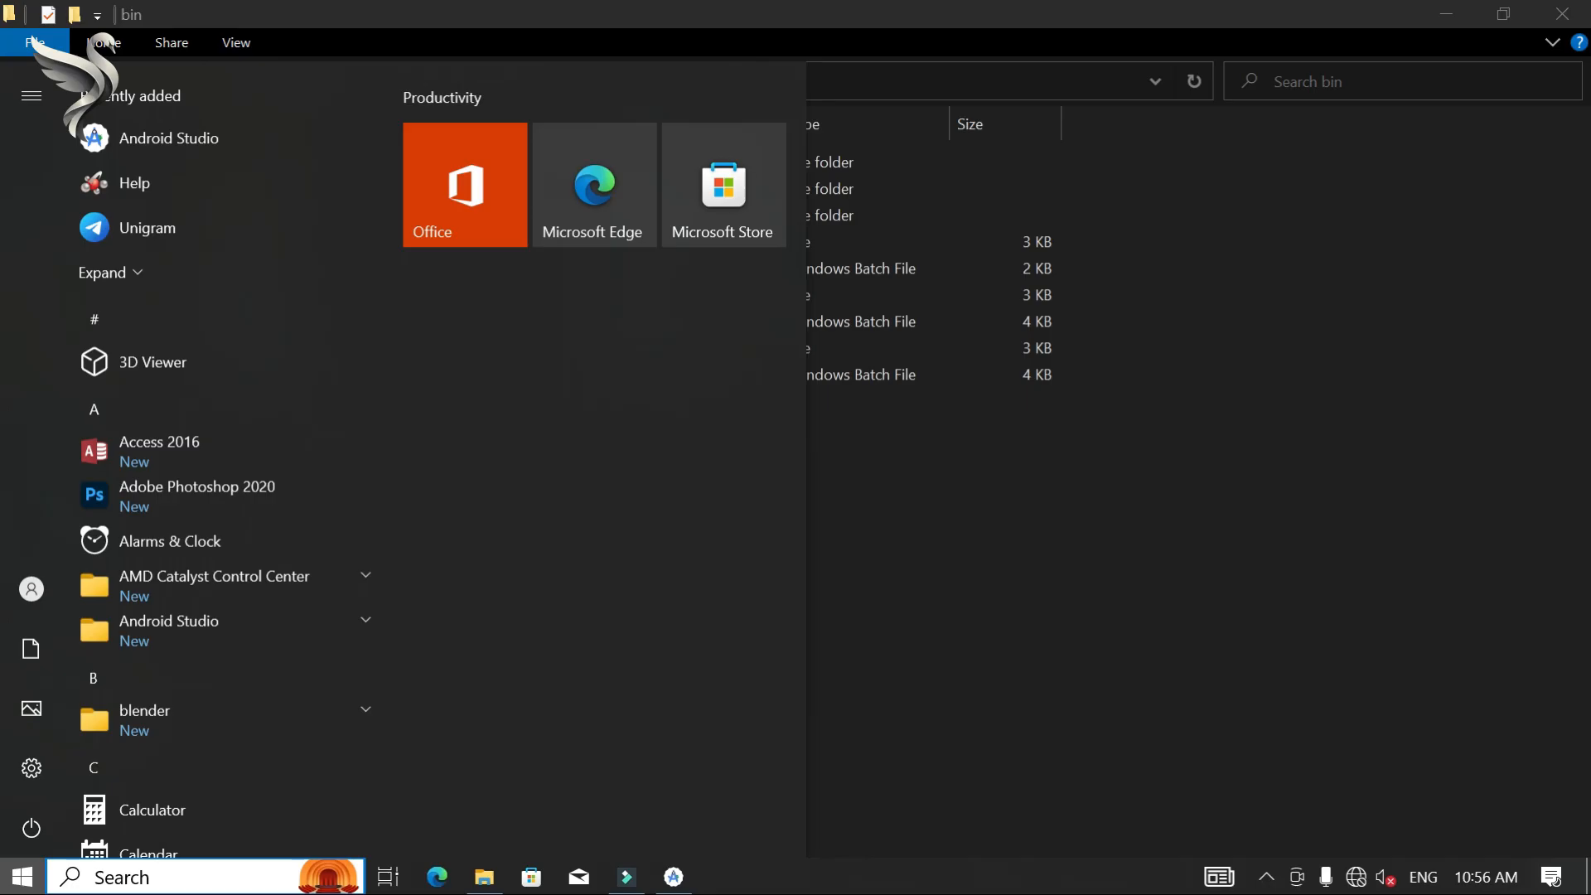
left_click(95, 877)
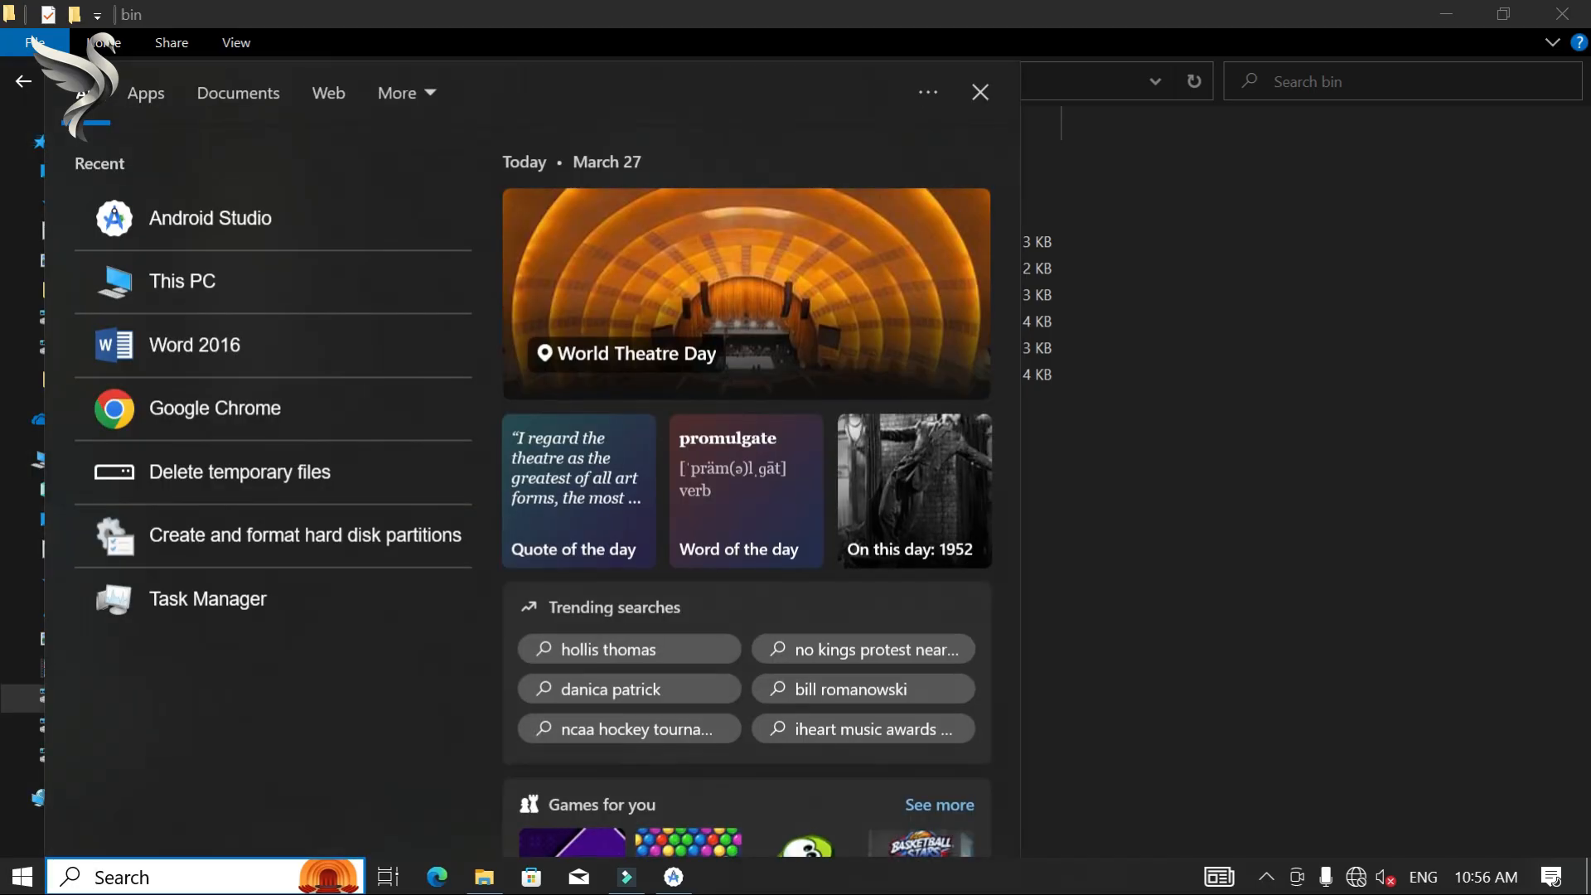
type("en")
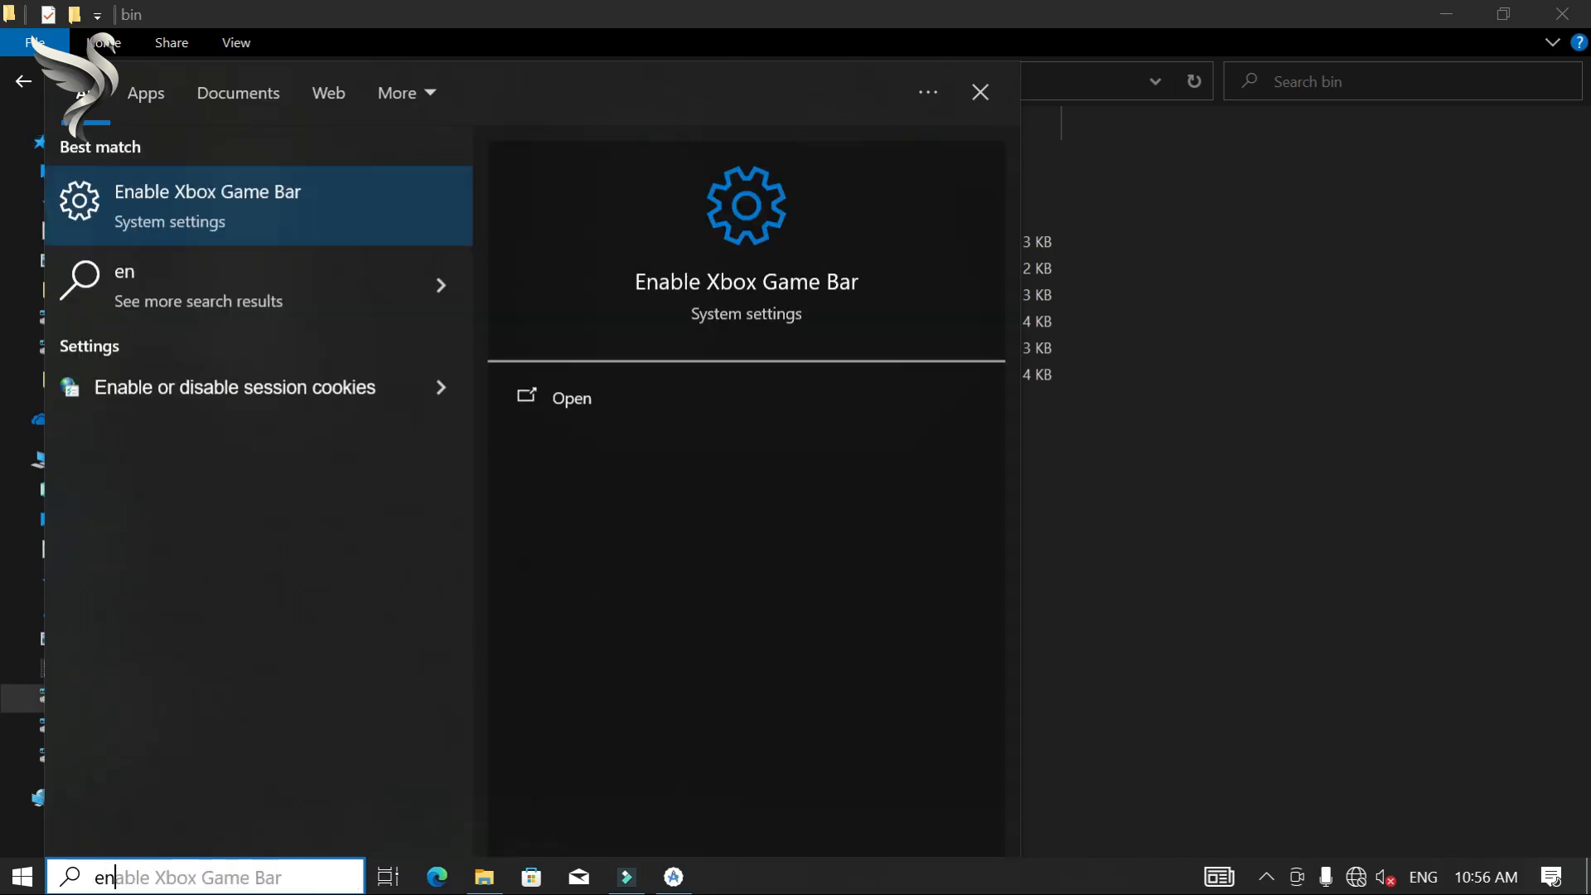
type("viron")
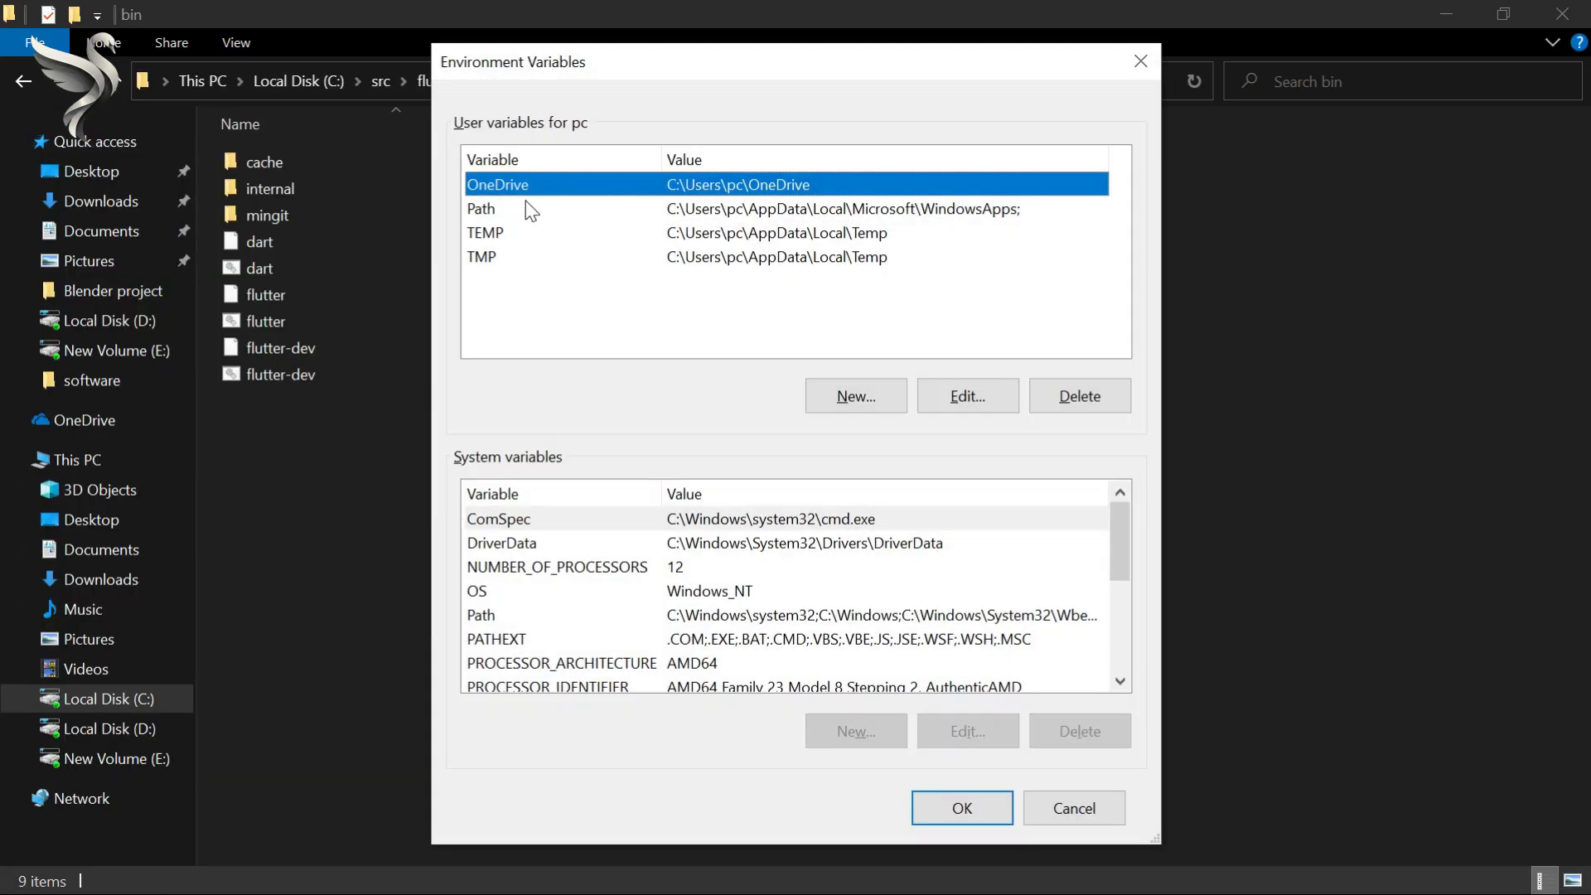
left_click(531, 211)
left_click(978, 395)
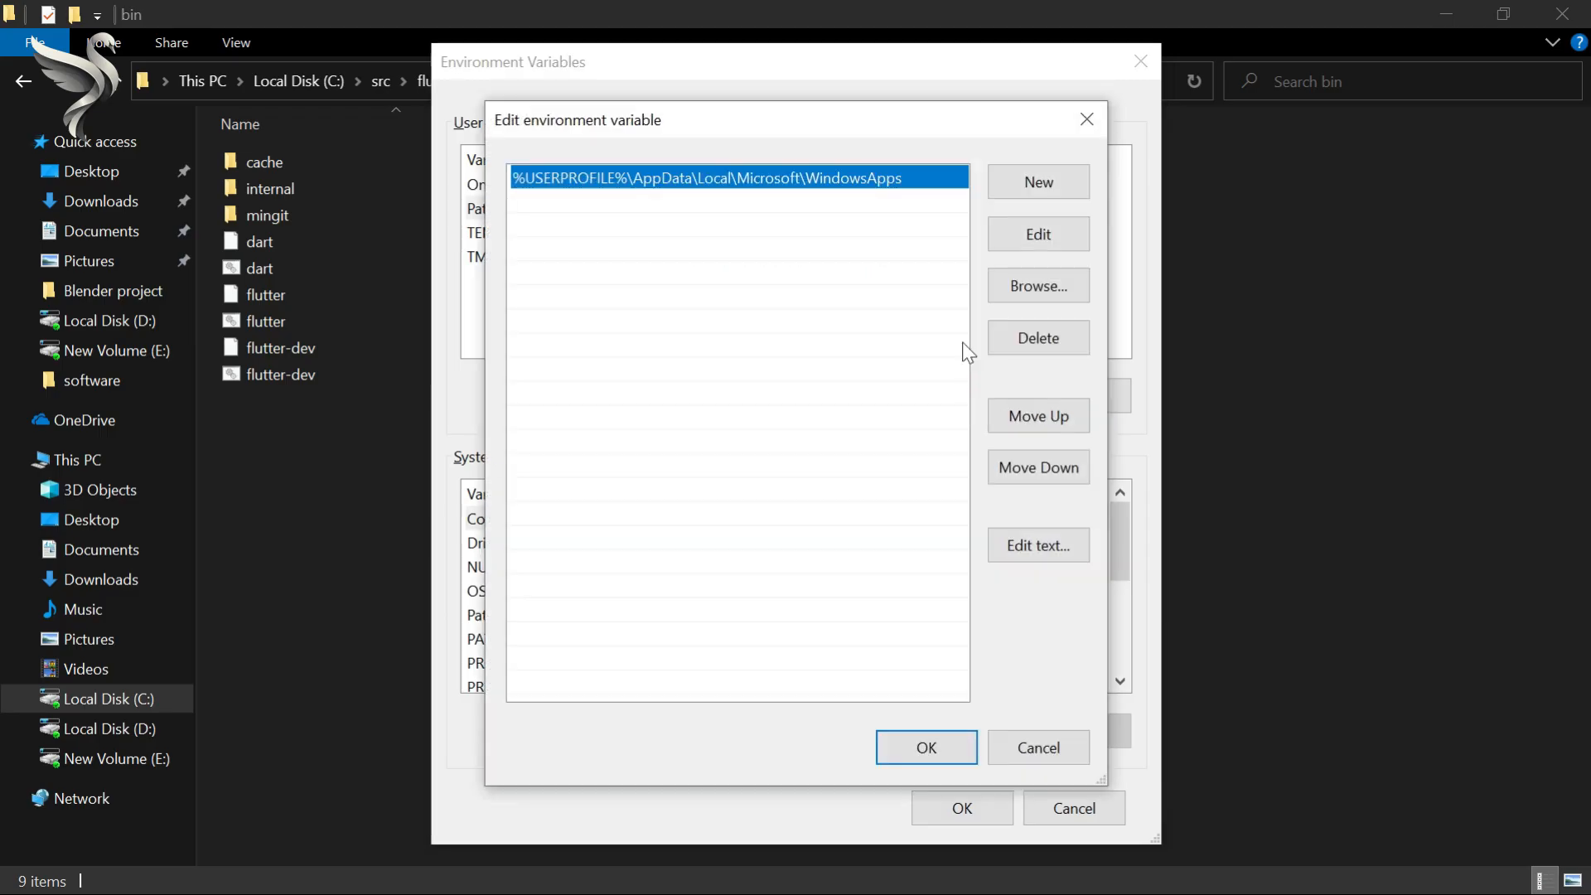
left_click(1028, 189)
key("ctrl+v")
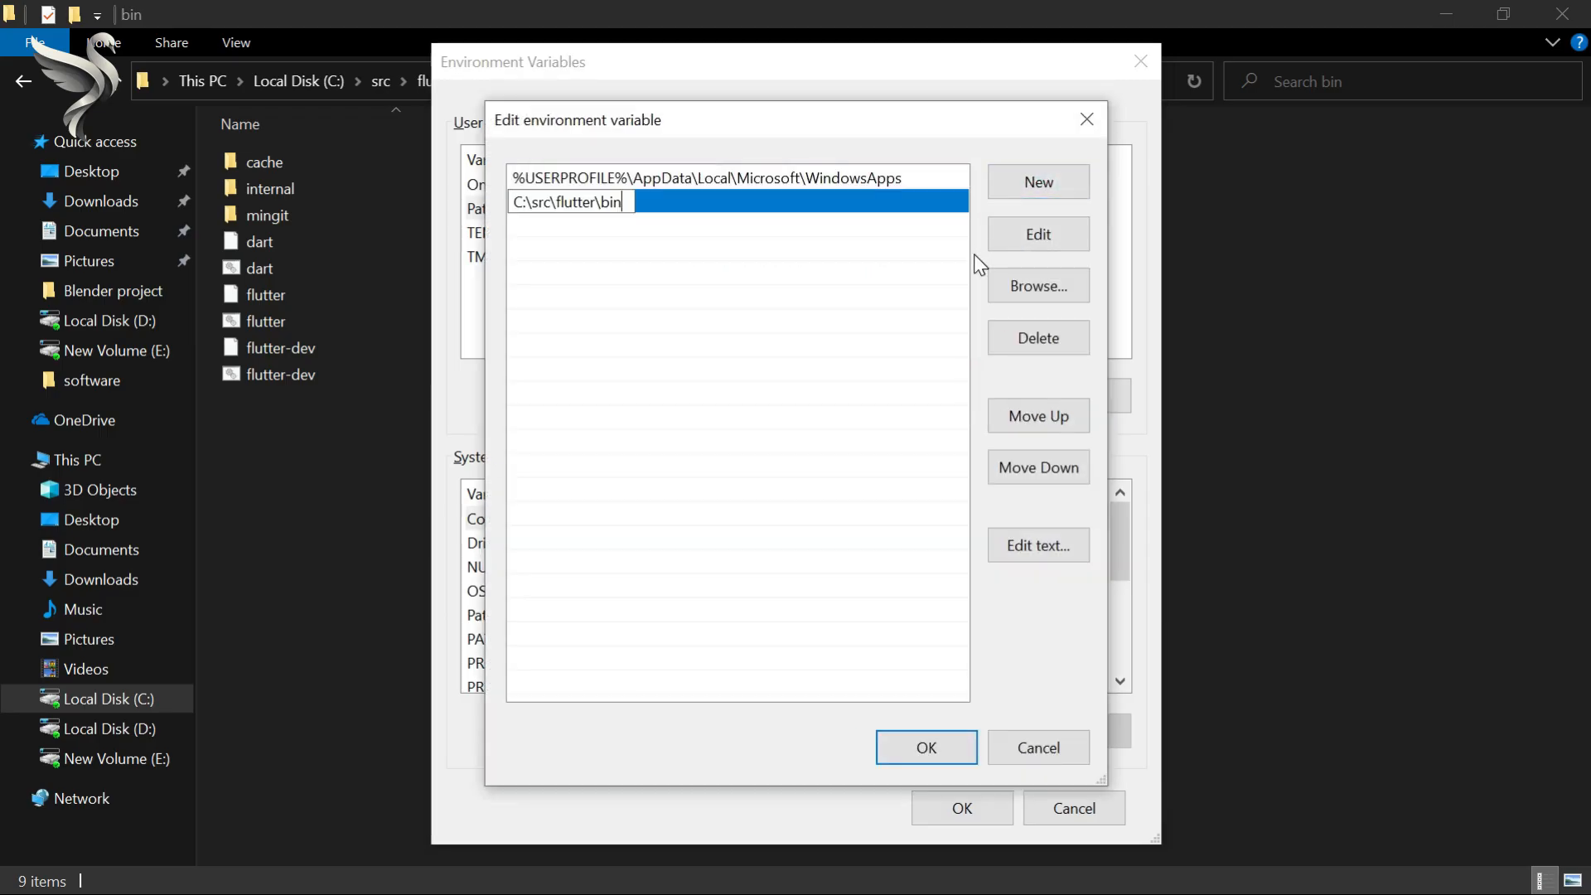
Go to the bin folder of the dart-sdk inside flutter\bin\cache and copy its full path.
left_click(295, 465)
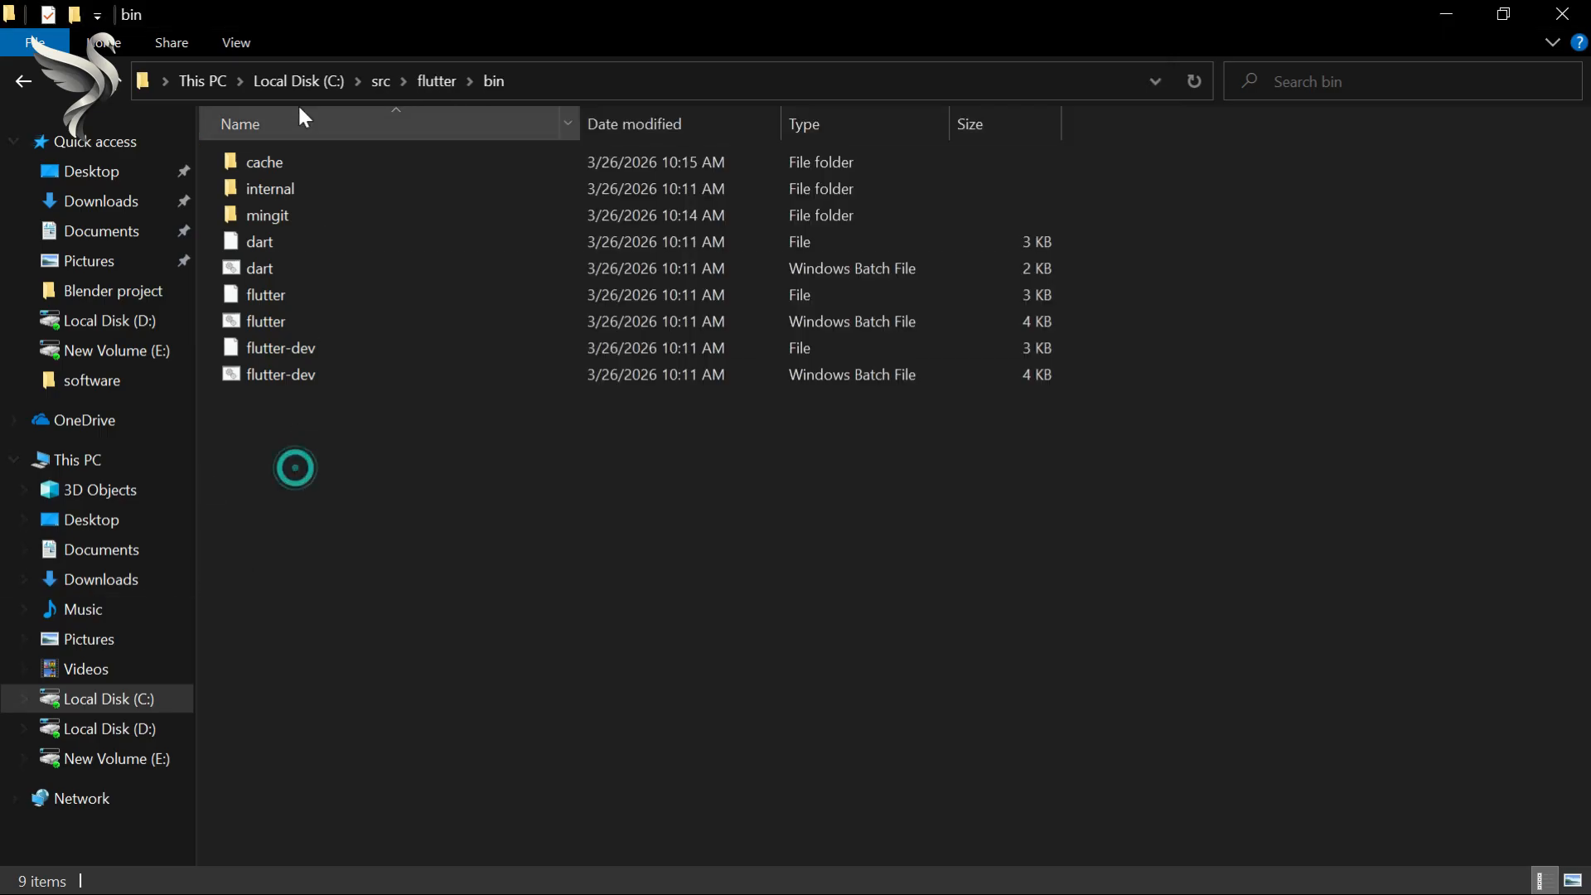
double_click(283, 163)
double_click(291, 189)
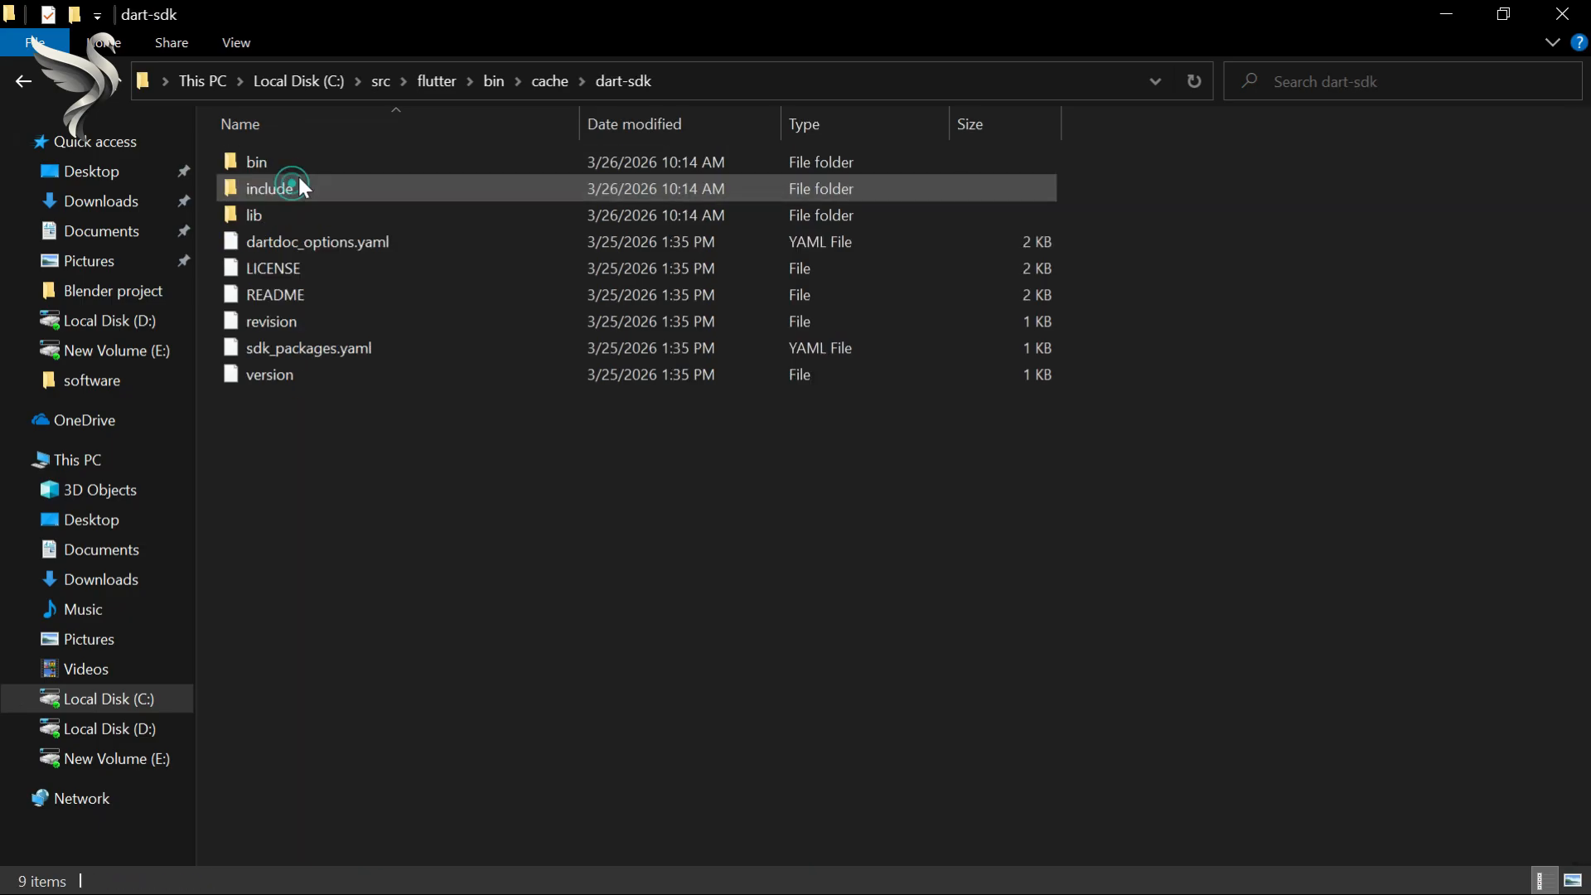
double_click(338, 162)
left_click(778, 81)
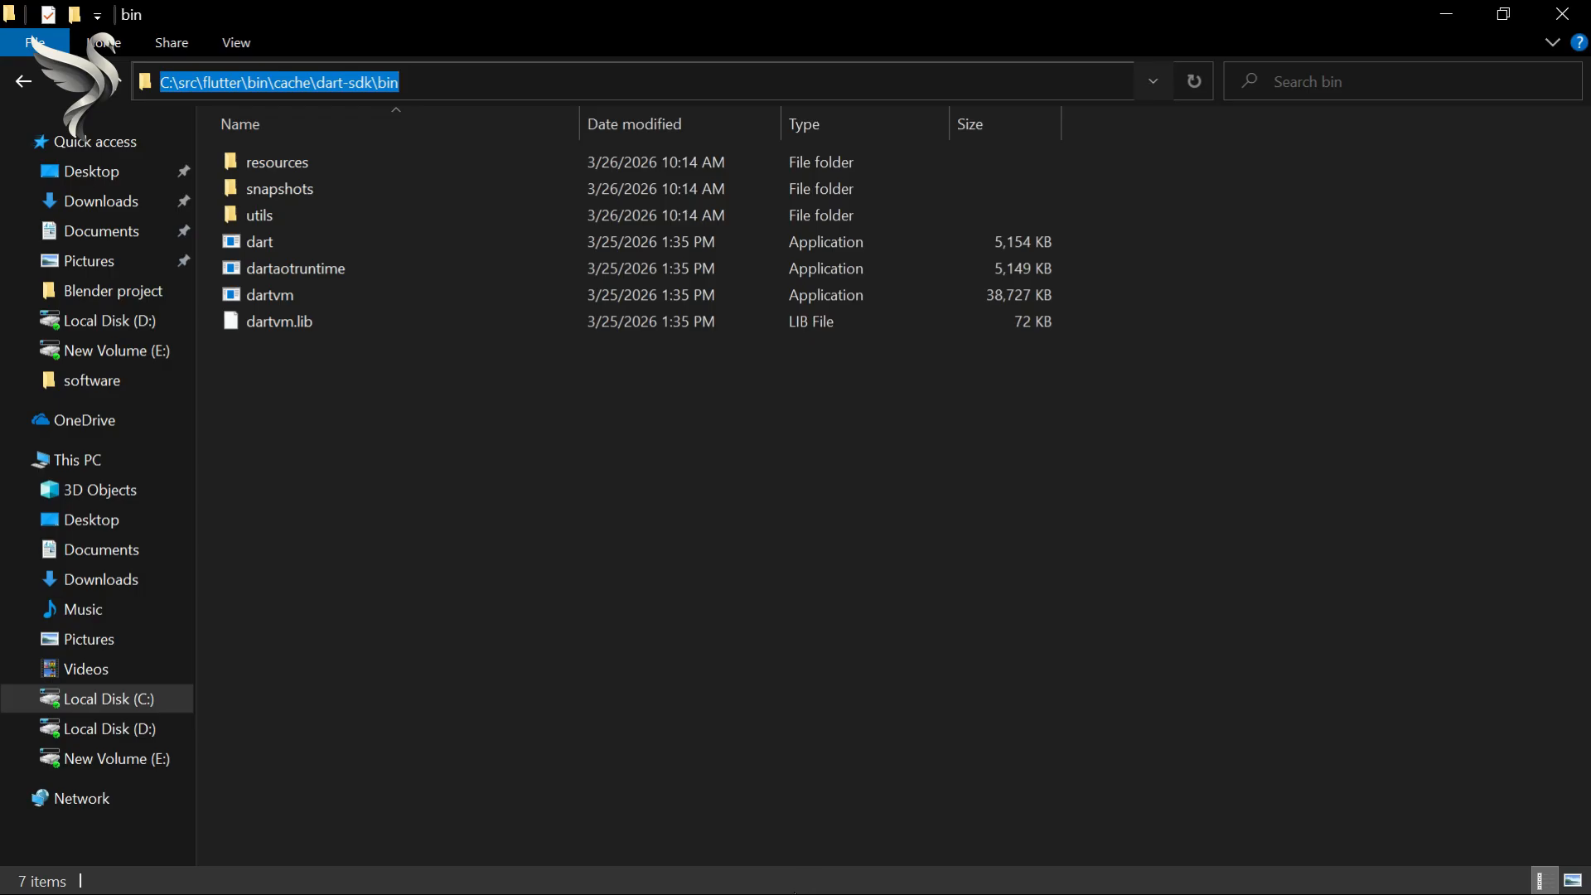
Add C:\src\flutter\bin\cache\dart-sdk\bin to the user Path variable and save the environment variable changes.
key("super")
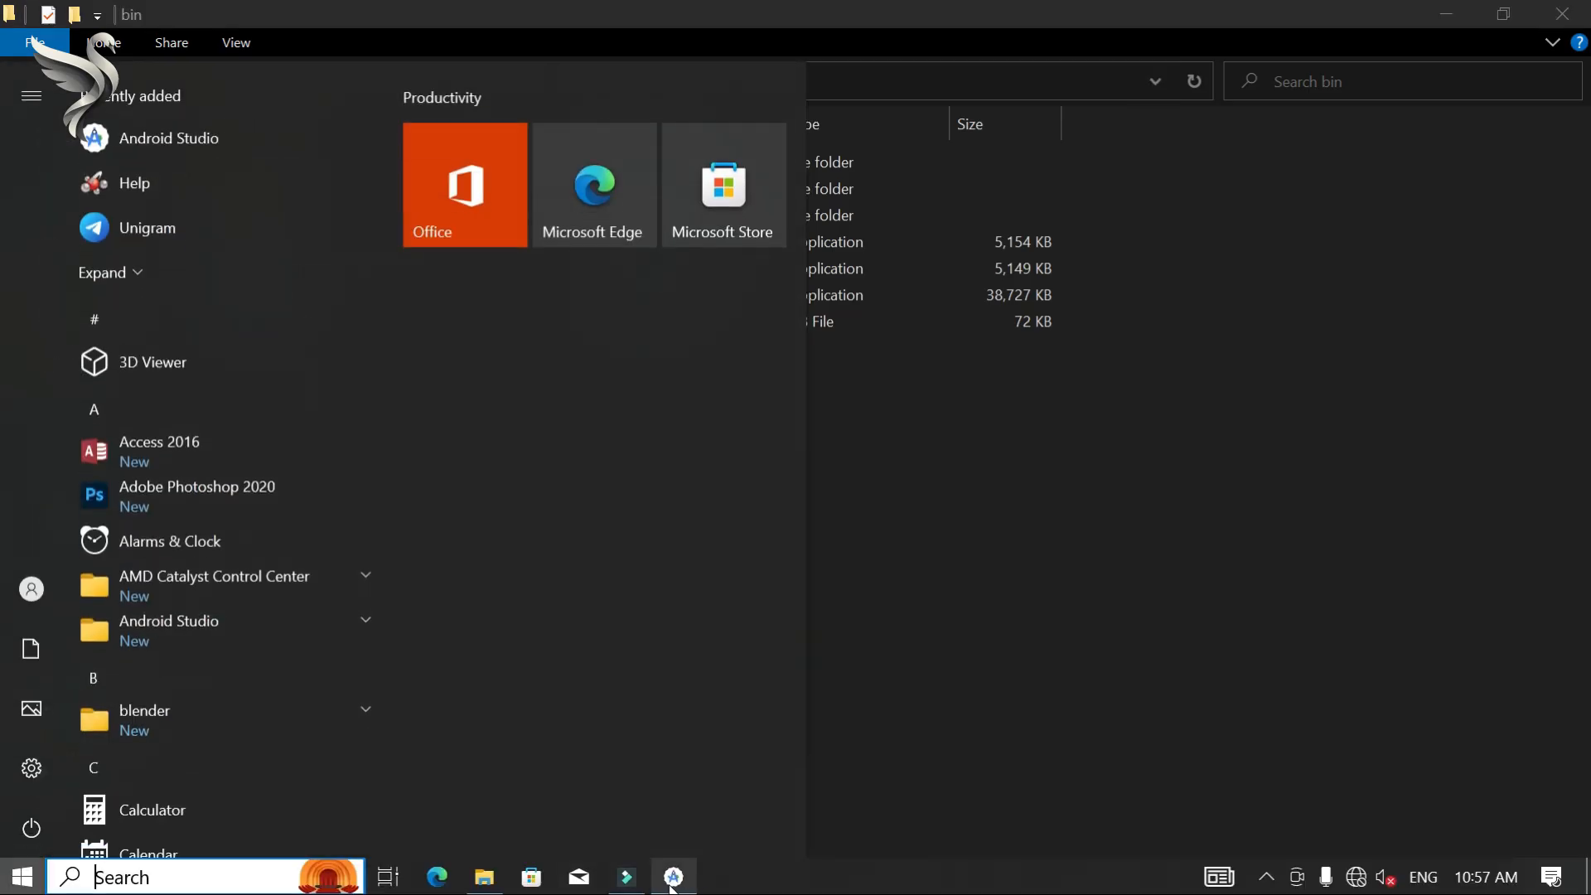
mouse_move(626, 885)
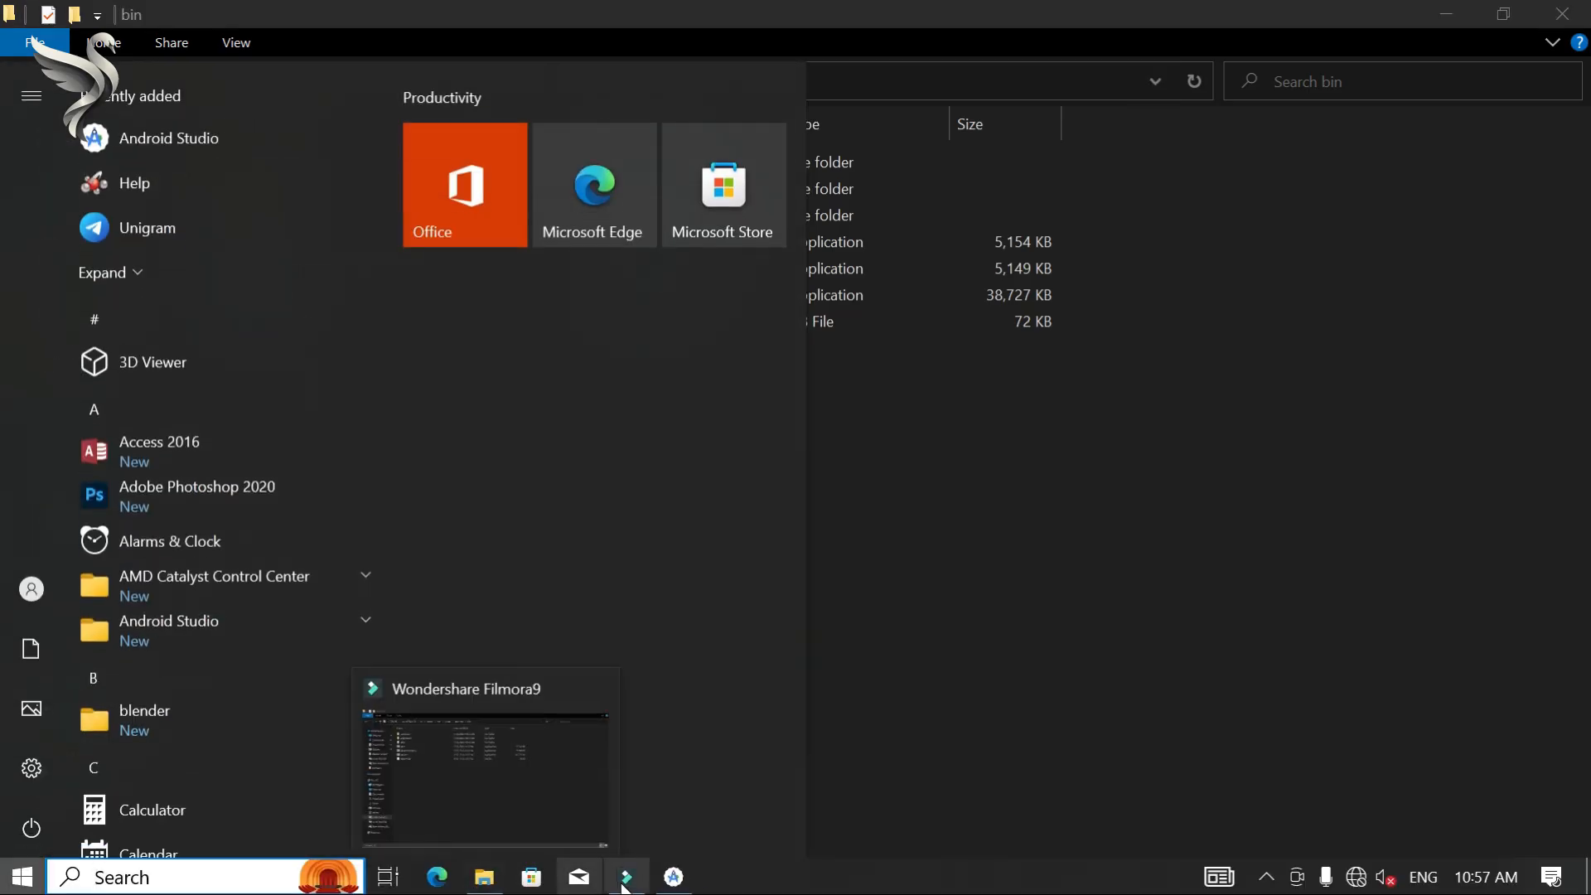
left_click(1454, 8)
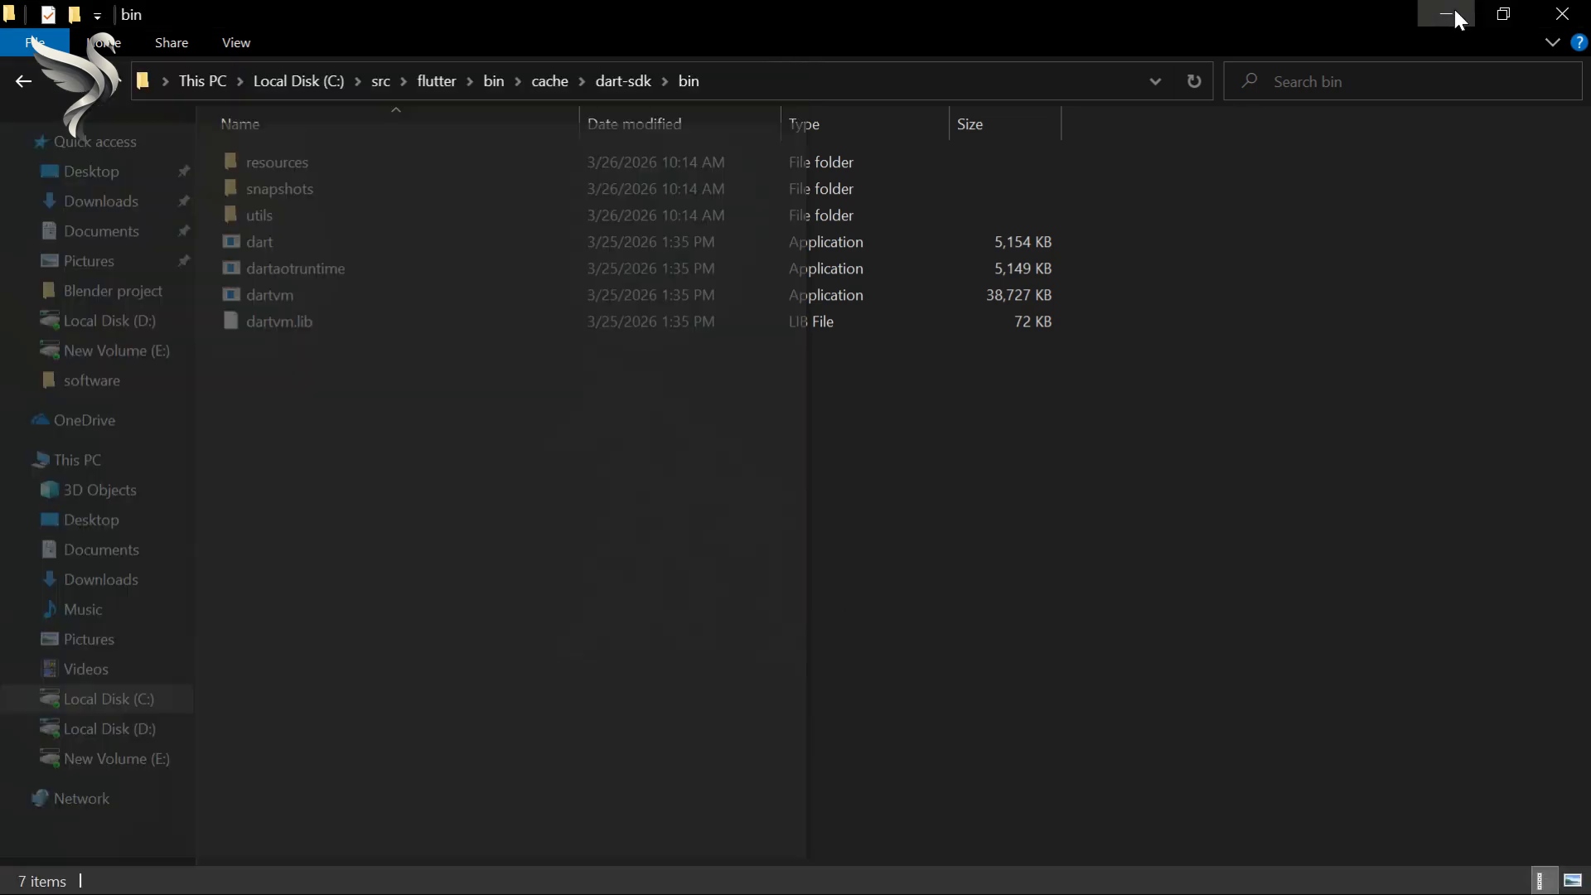
left_click(1054, 189)
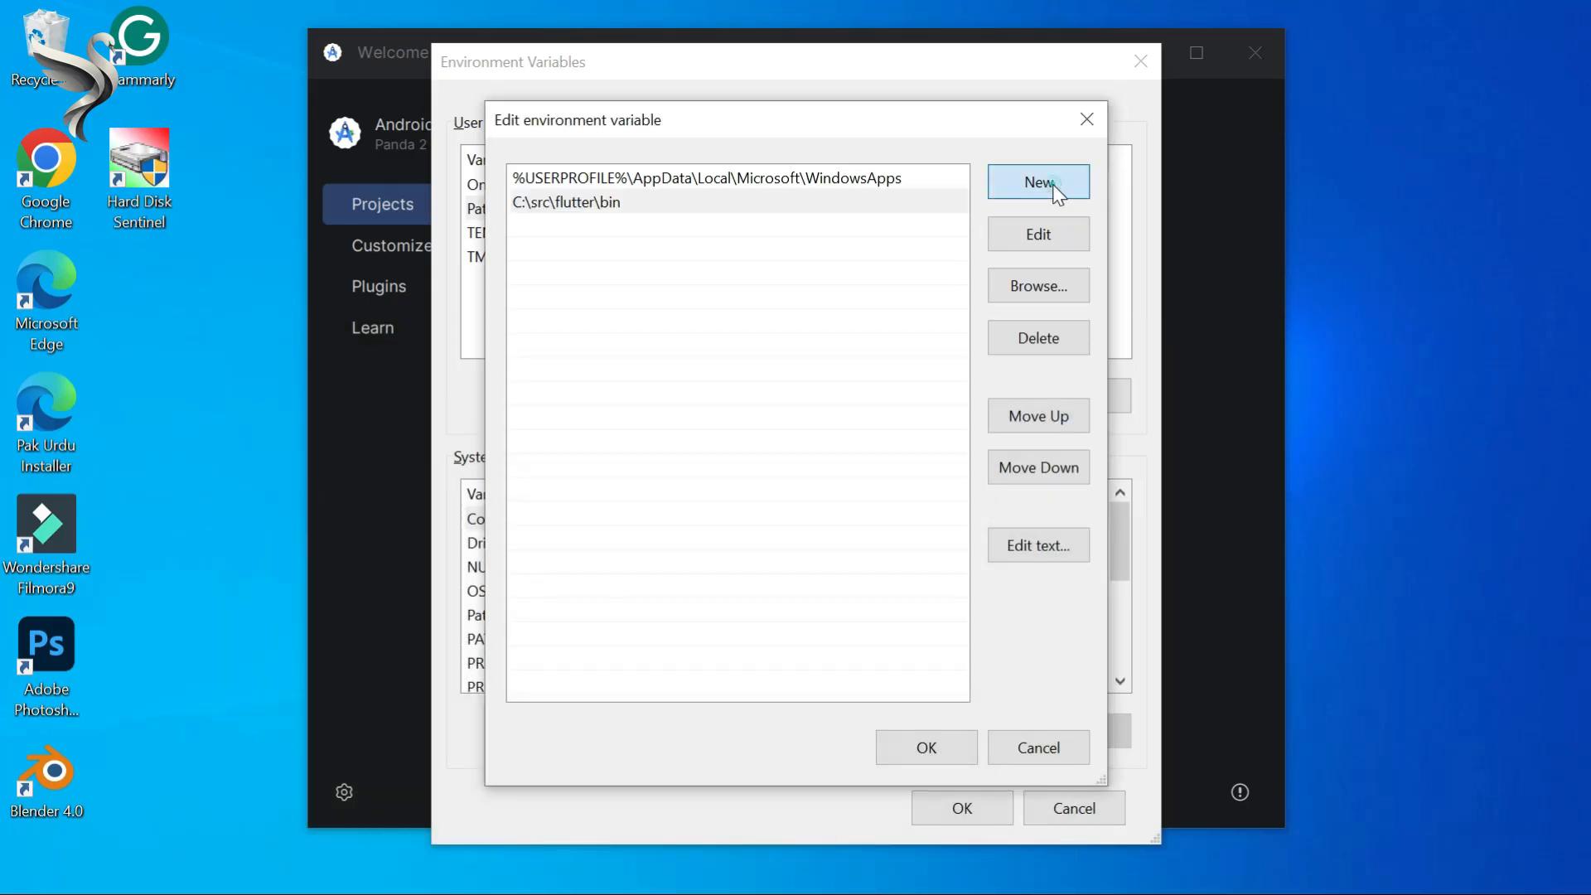
key("ctrl+v")
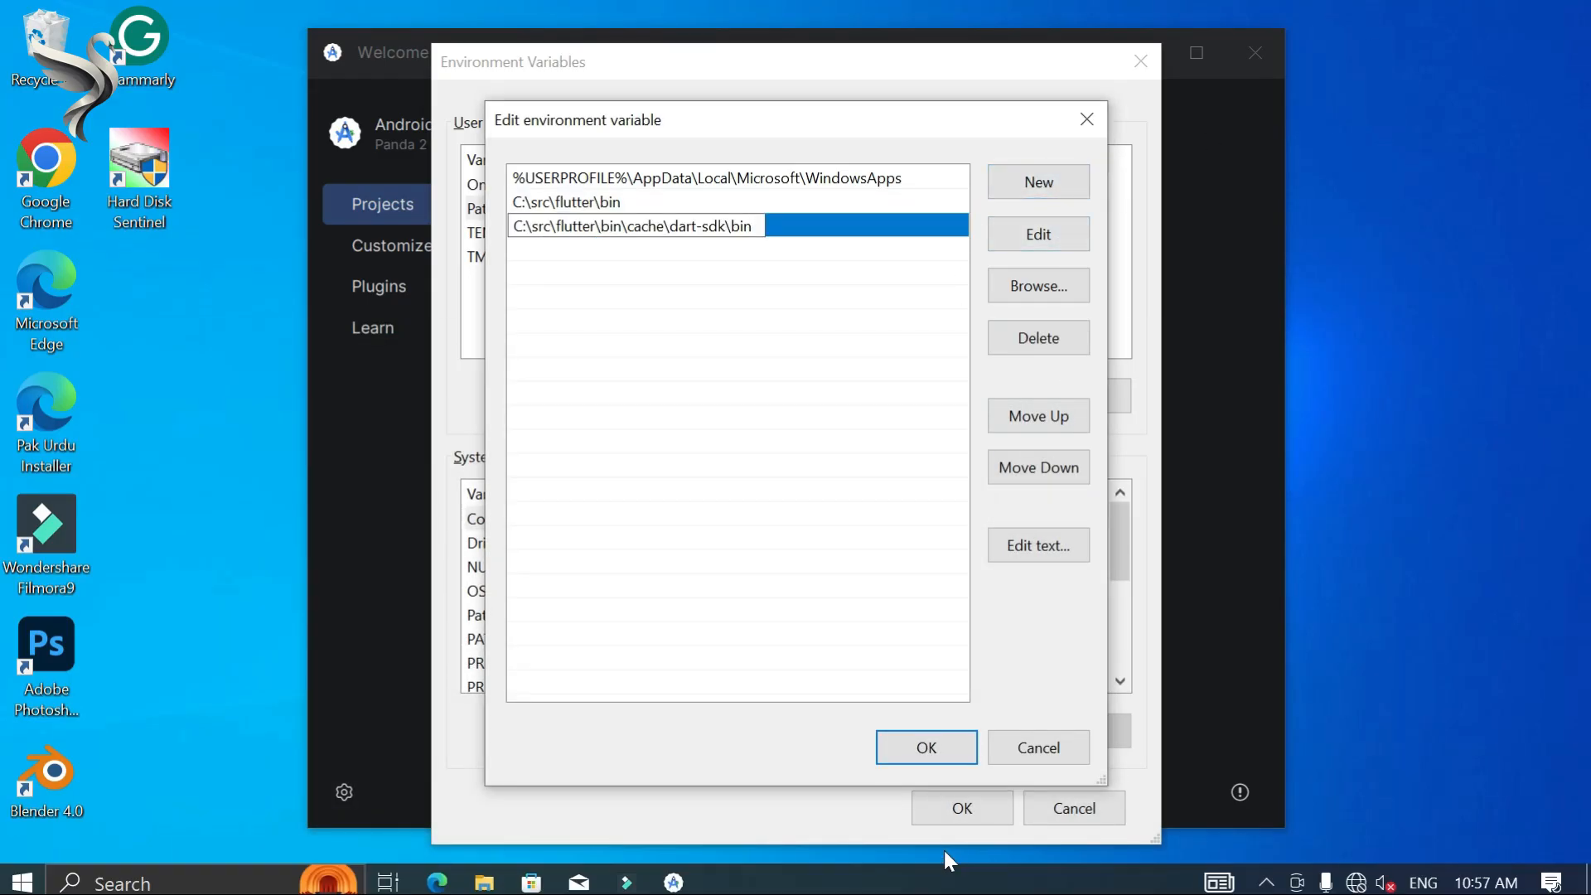
left_click(938, 746)
left_click(938, 746)
left_click(945, 808)
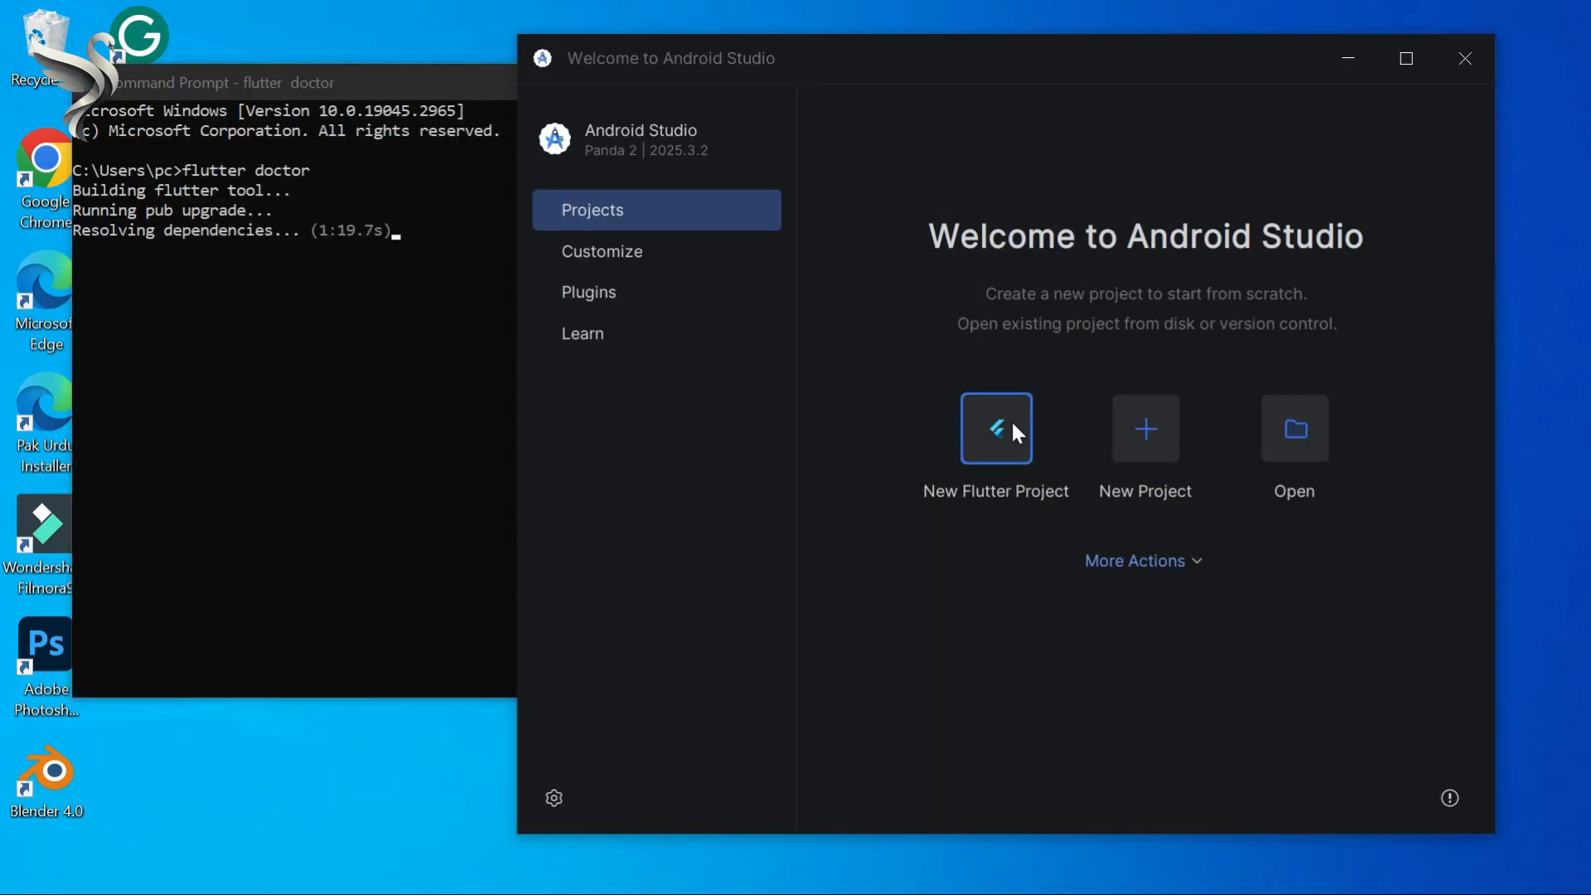
Start a new Flutter project in Android Studio.
left_click(1011, 420)
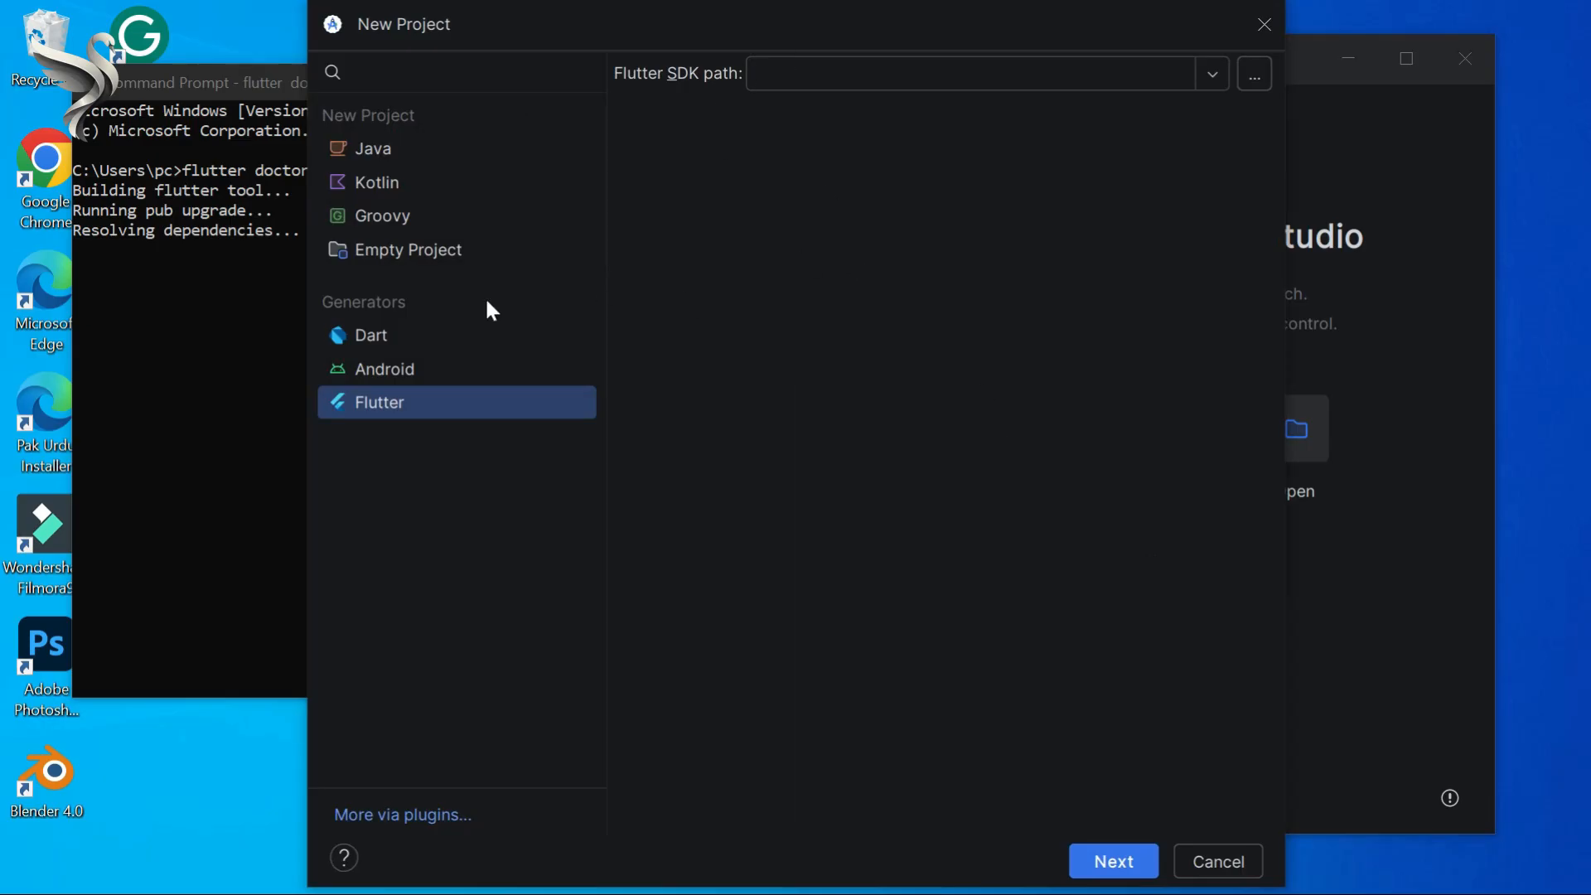
left_click(419, 330)
left_click(1261, 76)
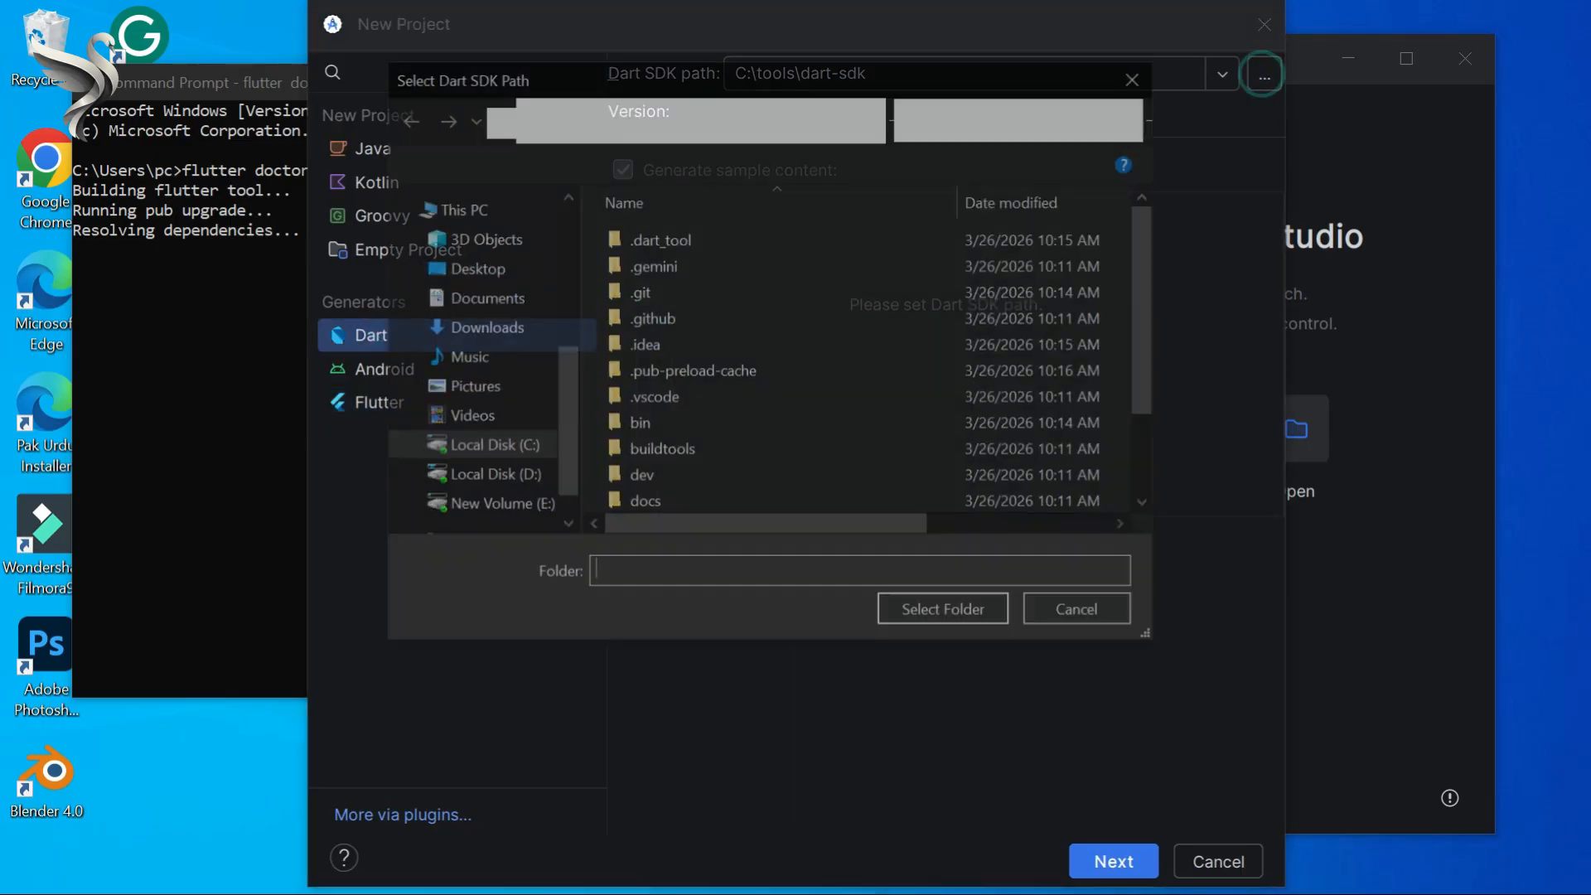
left_click(1129, 76)
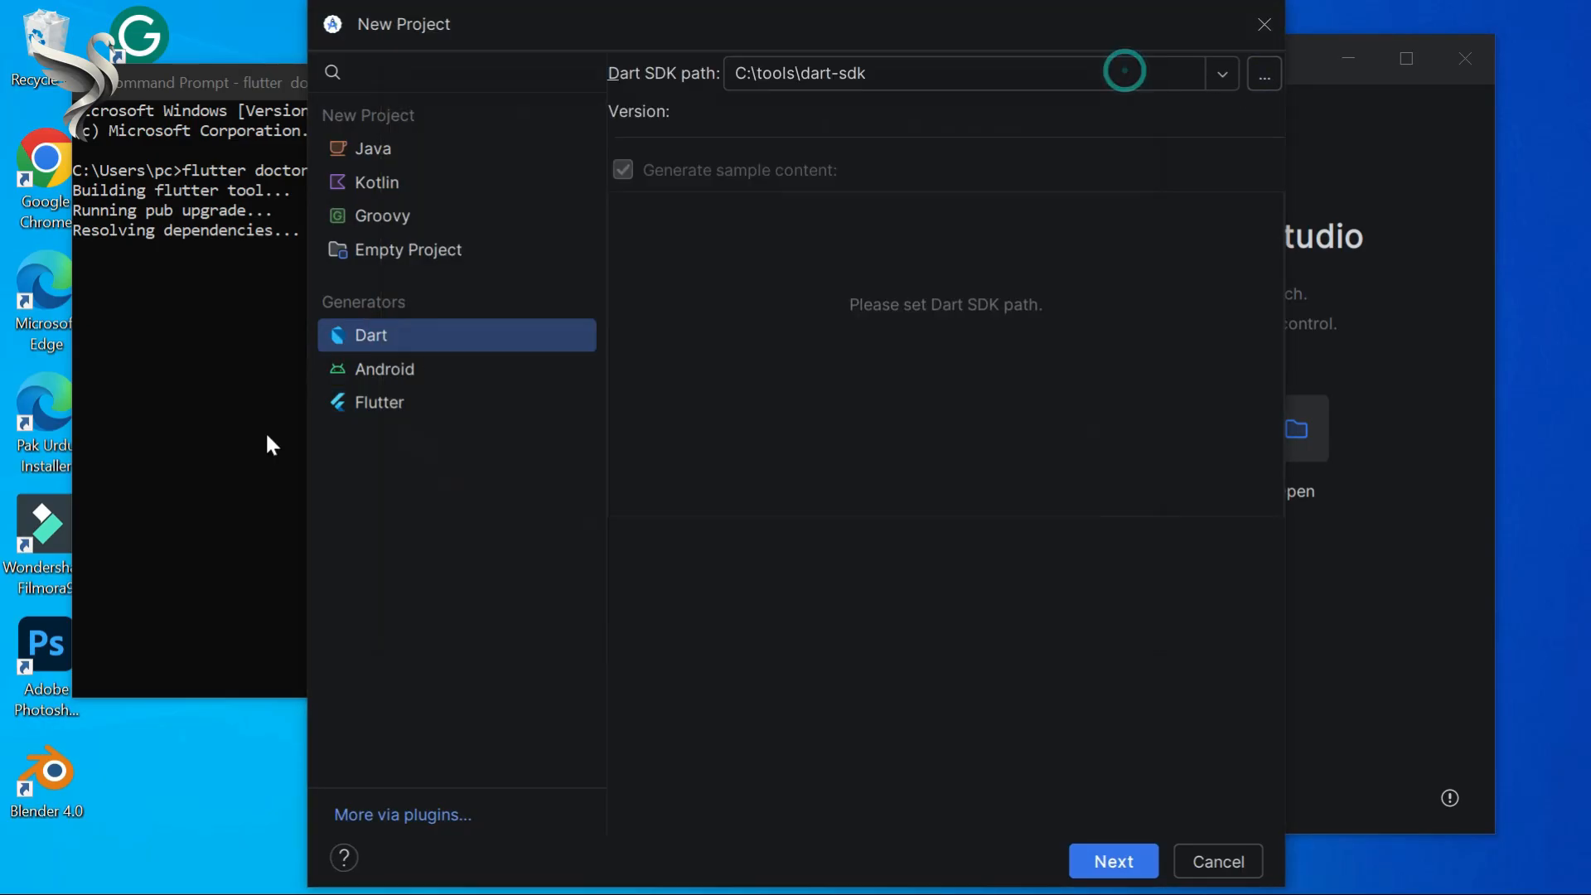
Set the Flutter SDK path of the Flutter generator to C:\src\flutter.
left_click(389, 402)
left_click(1255, 74)
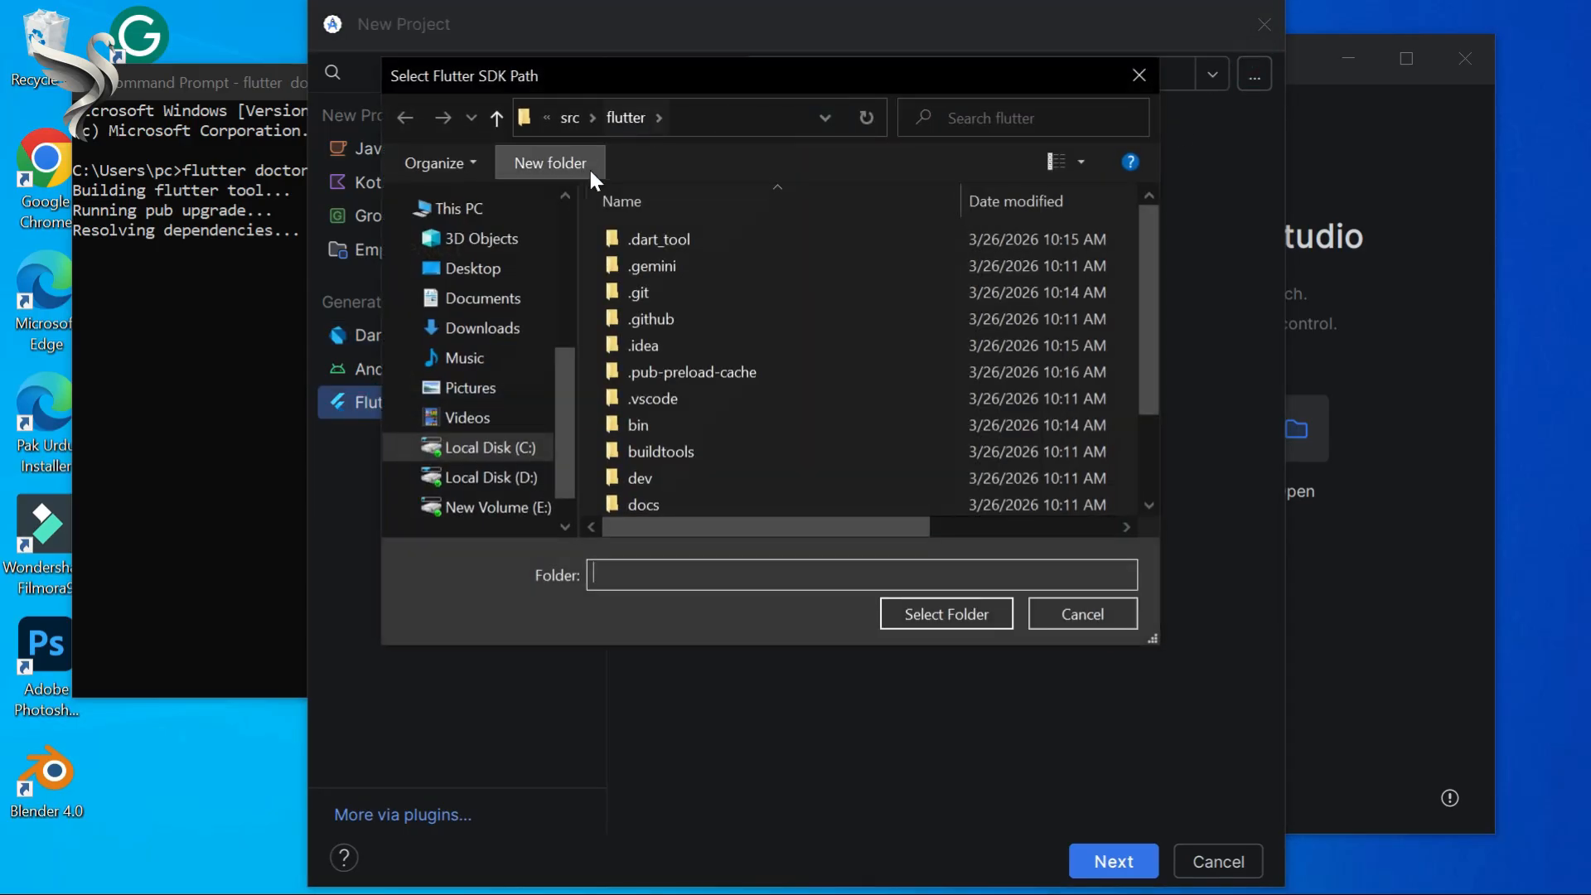
left_click(902, 613)
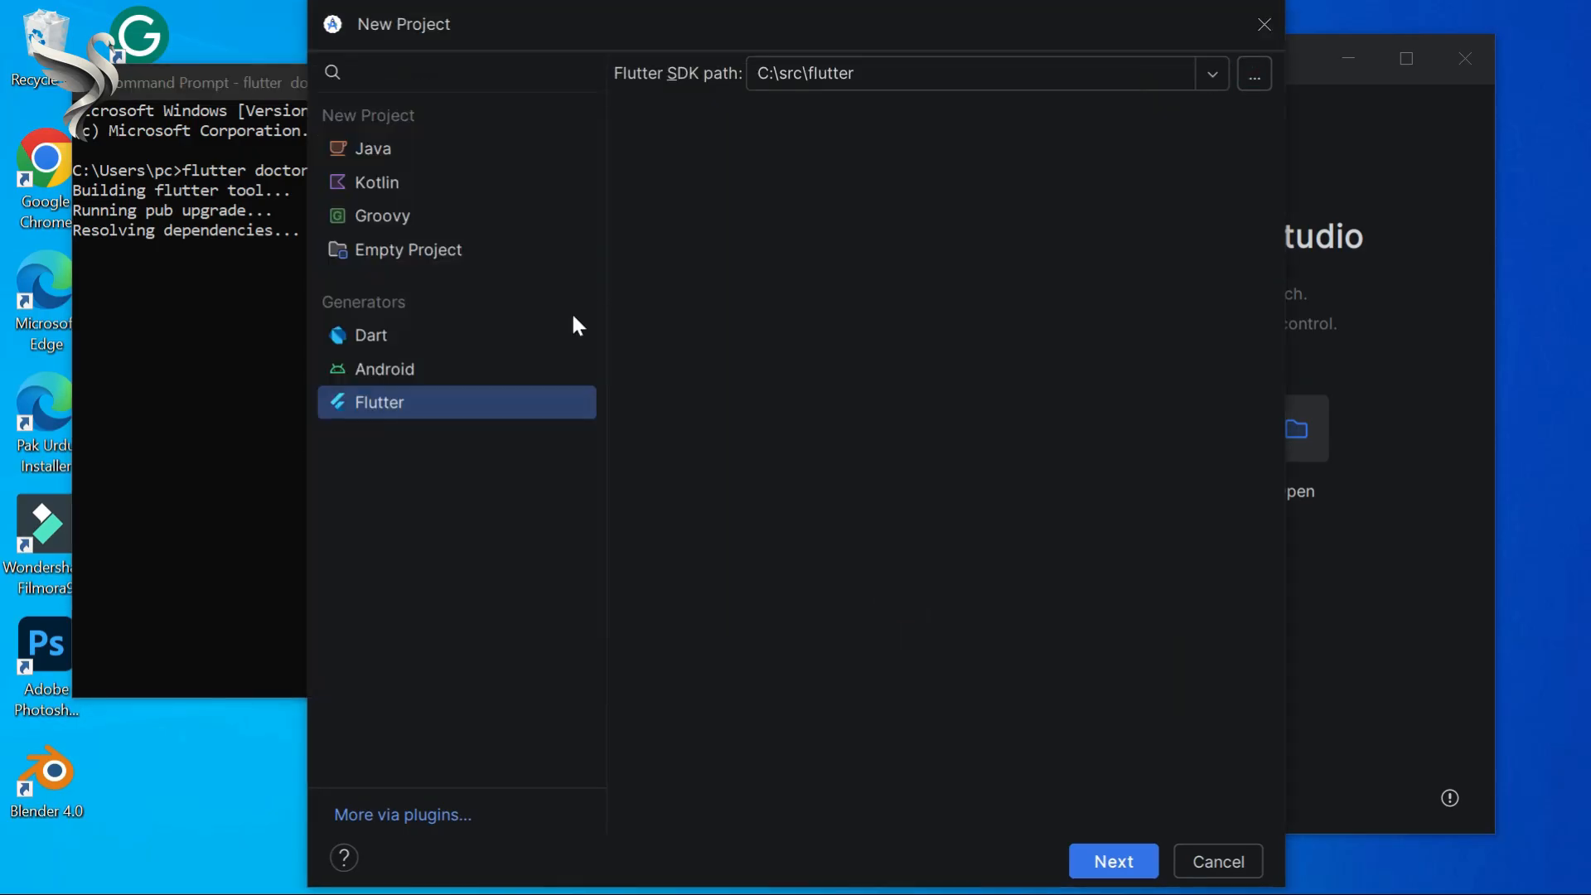
Try to use C:\src\flutter\bin\cache\dart-sdk\bin as the Dart generator's SDK path.
left_click(409, 337)
left_click(1261, 75)
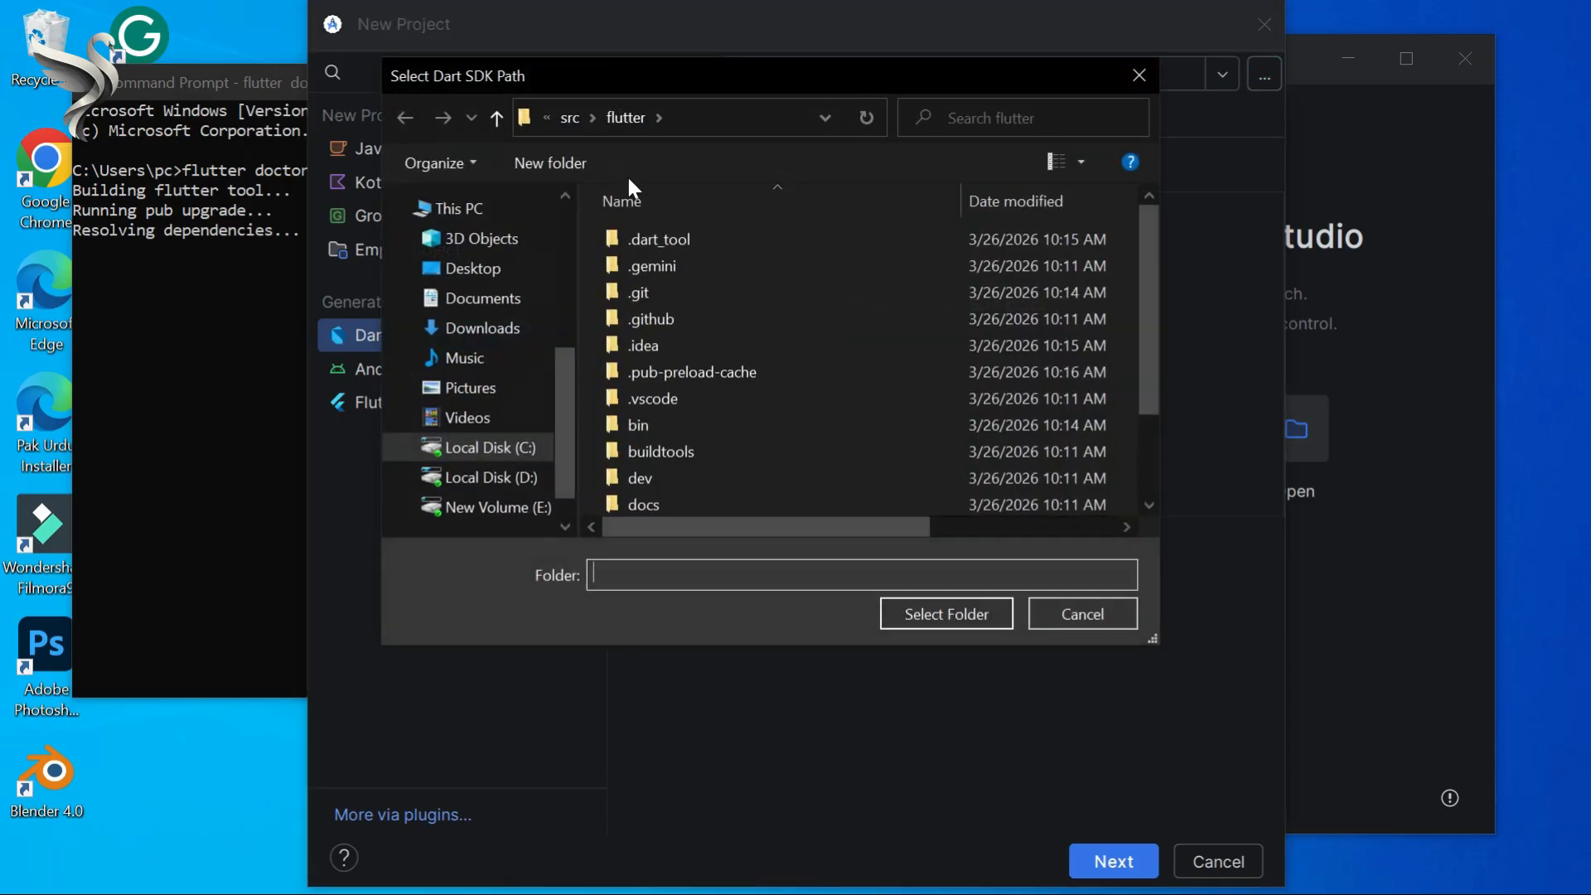
double_click(670, 428)
double_click(649, 240)
double_click(692, 264)
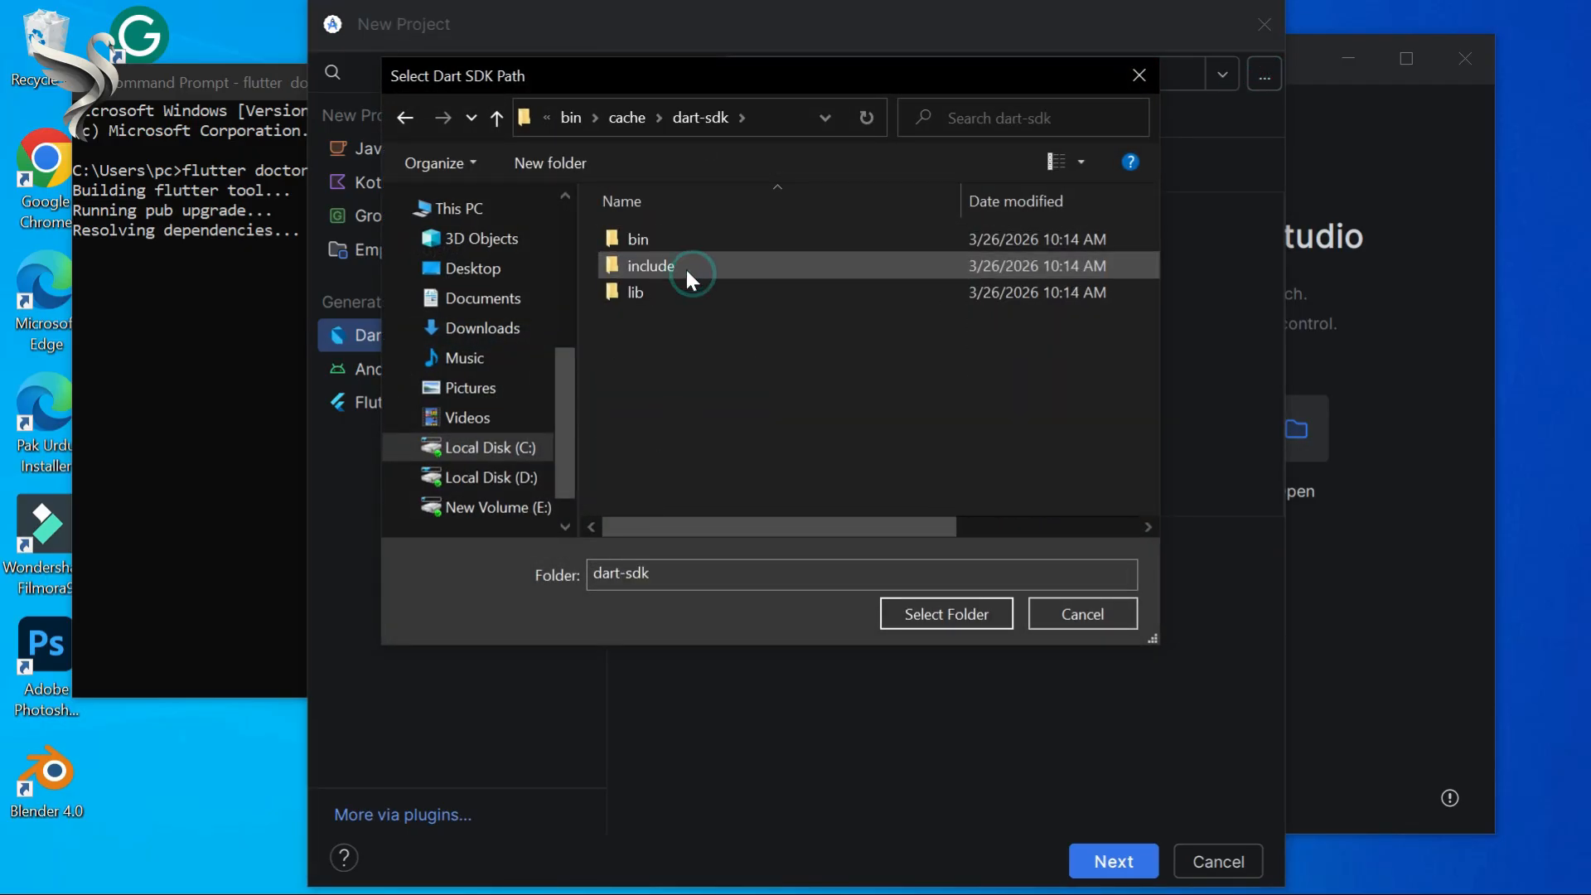
left_click(650, 241)
left_click(946, 614)
left_click(1051, 71)
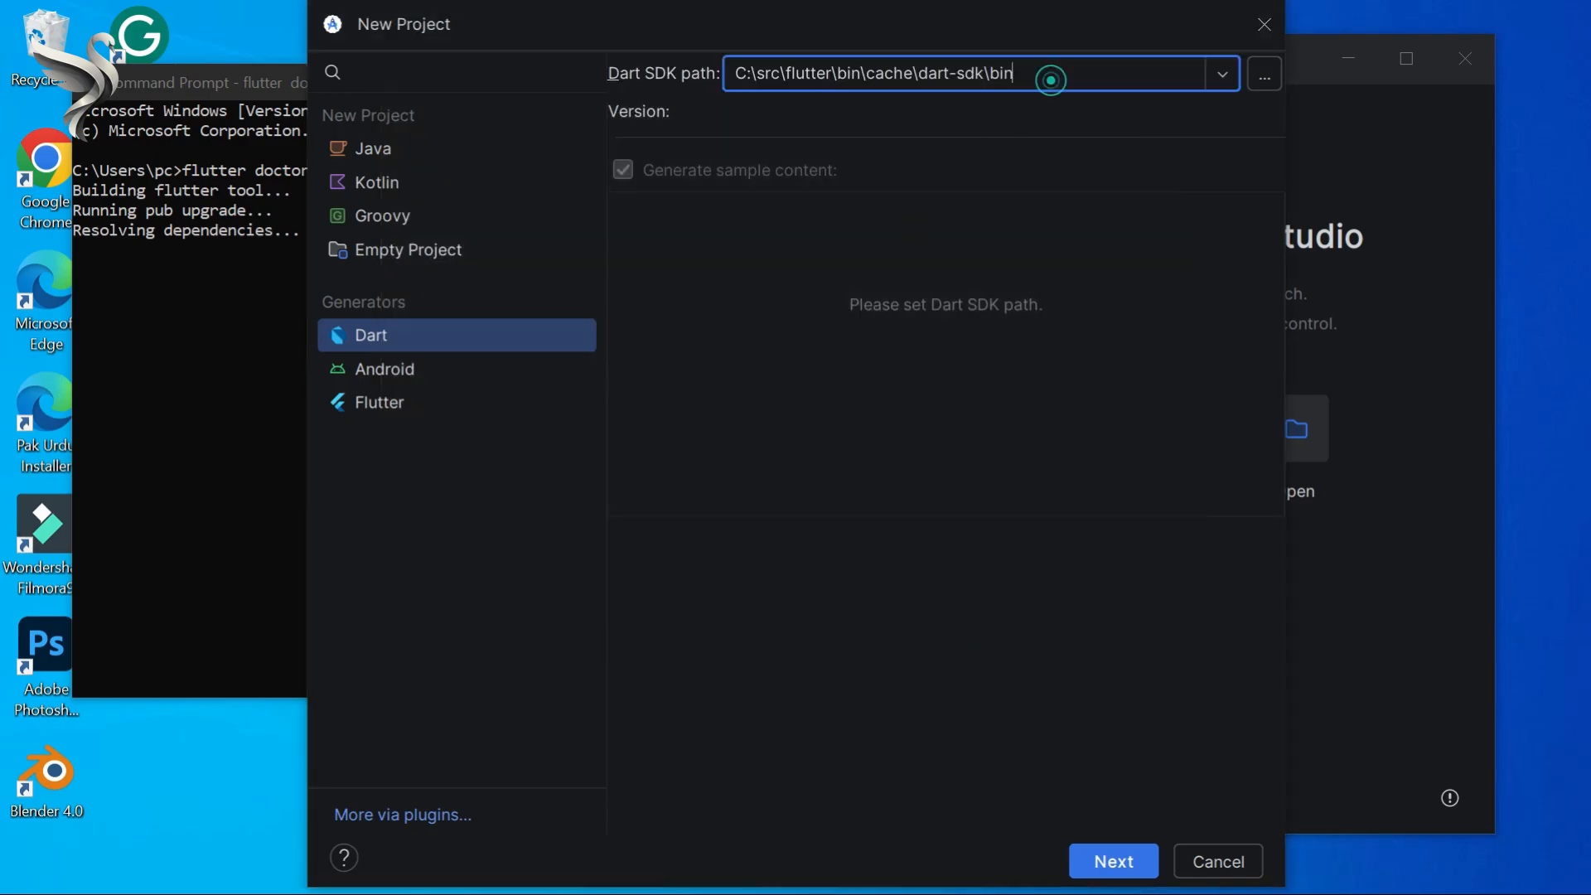
Set the Dart SDK path to the parent dart-sdk folder, C:\src\flutter\bin\cache\dart-sdk.
left_click(1224, 74)
left_click(1256, 73)
left_click(650, 117)
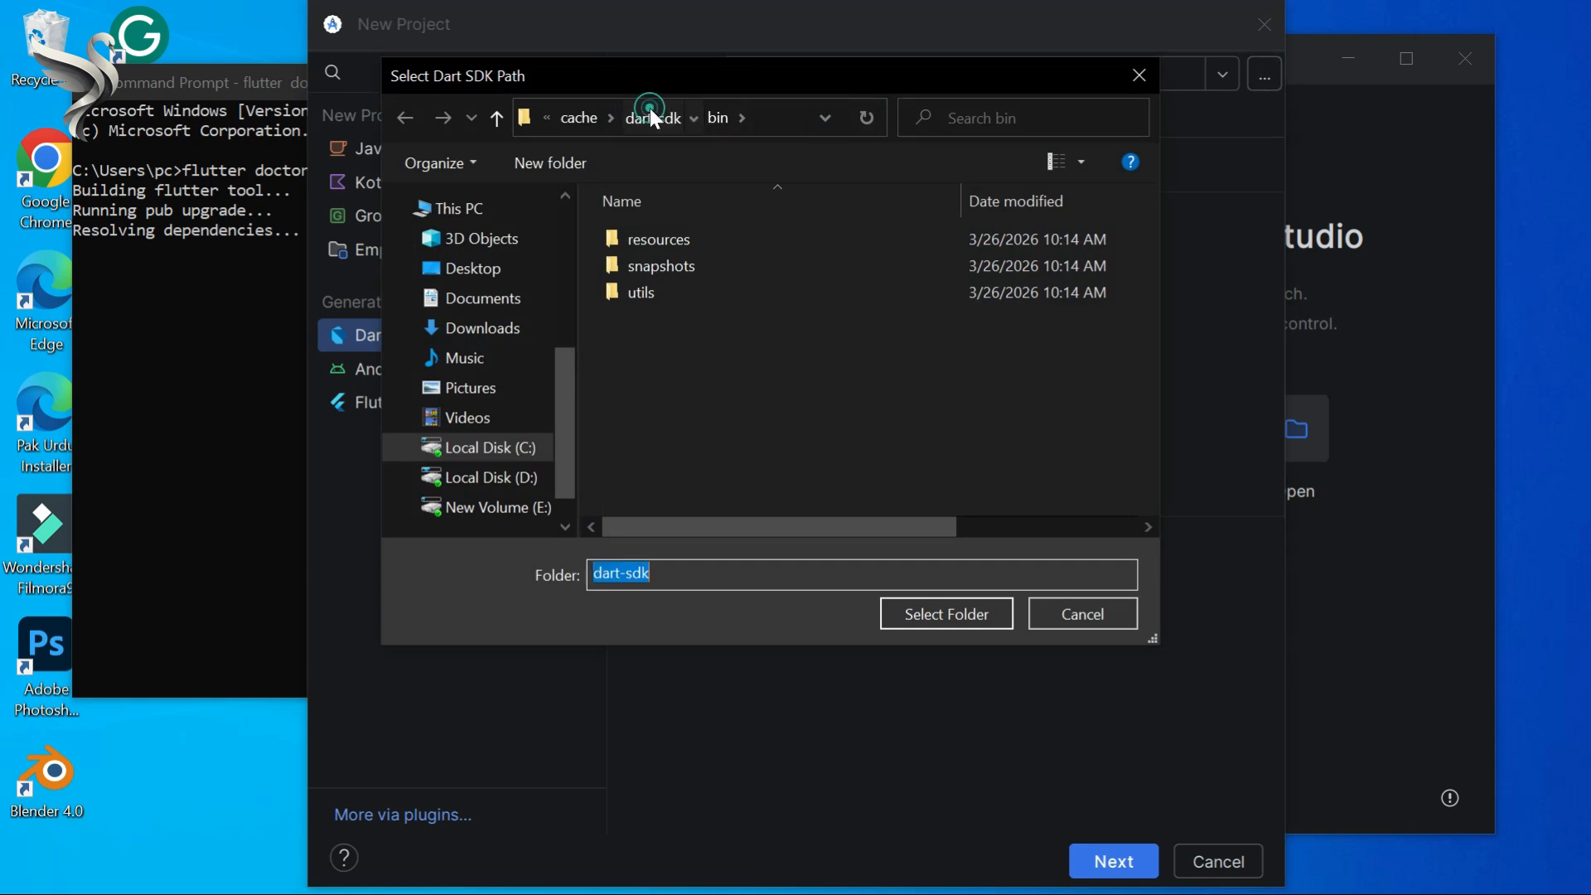
left_click(986, 622)
left_click(487, 373)
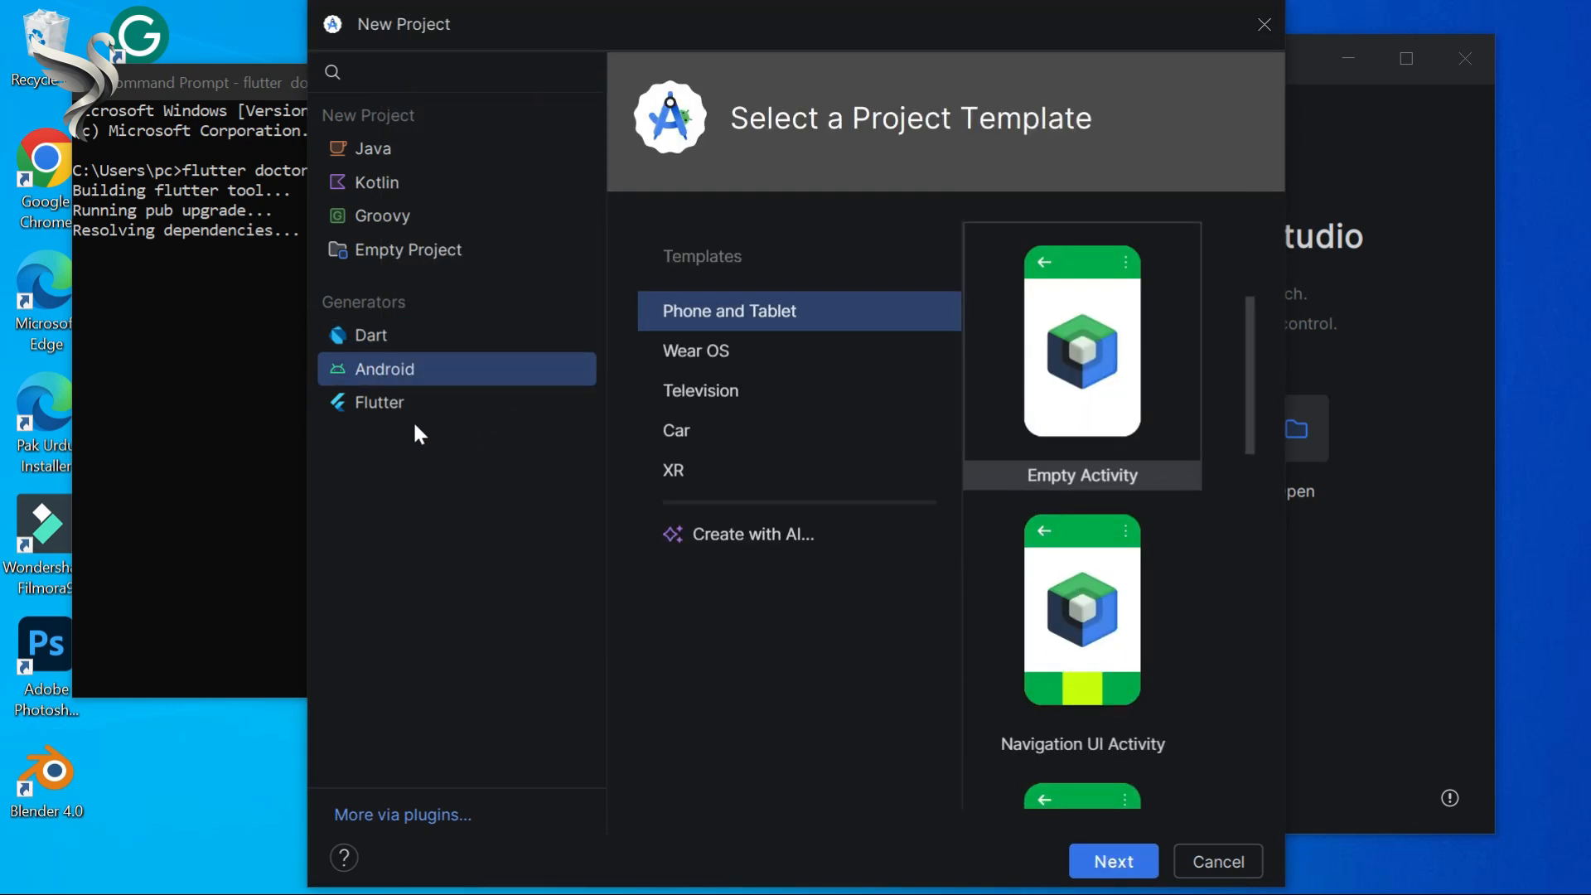
left_click(411, 404)
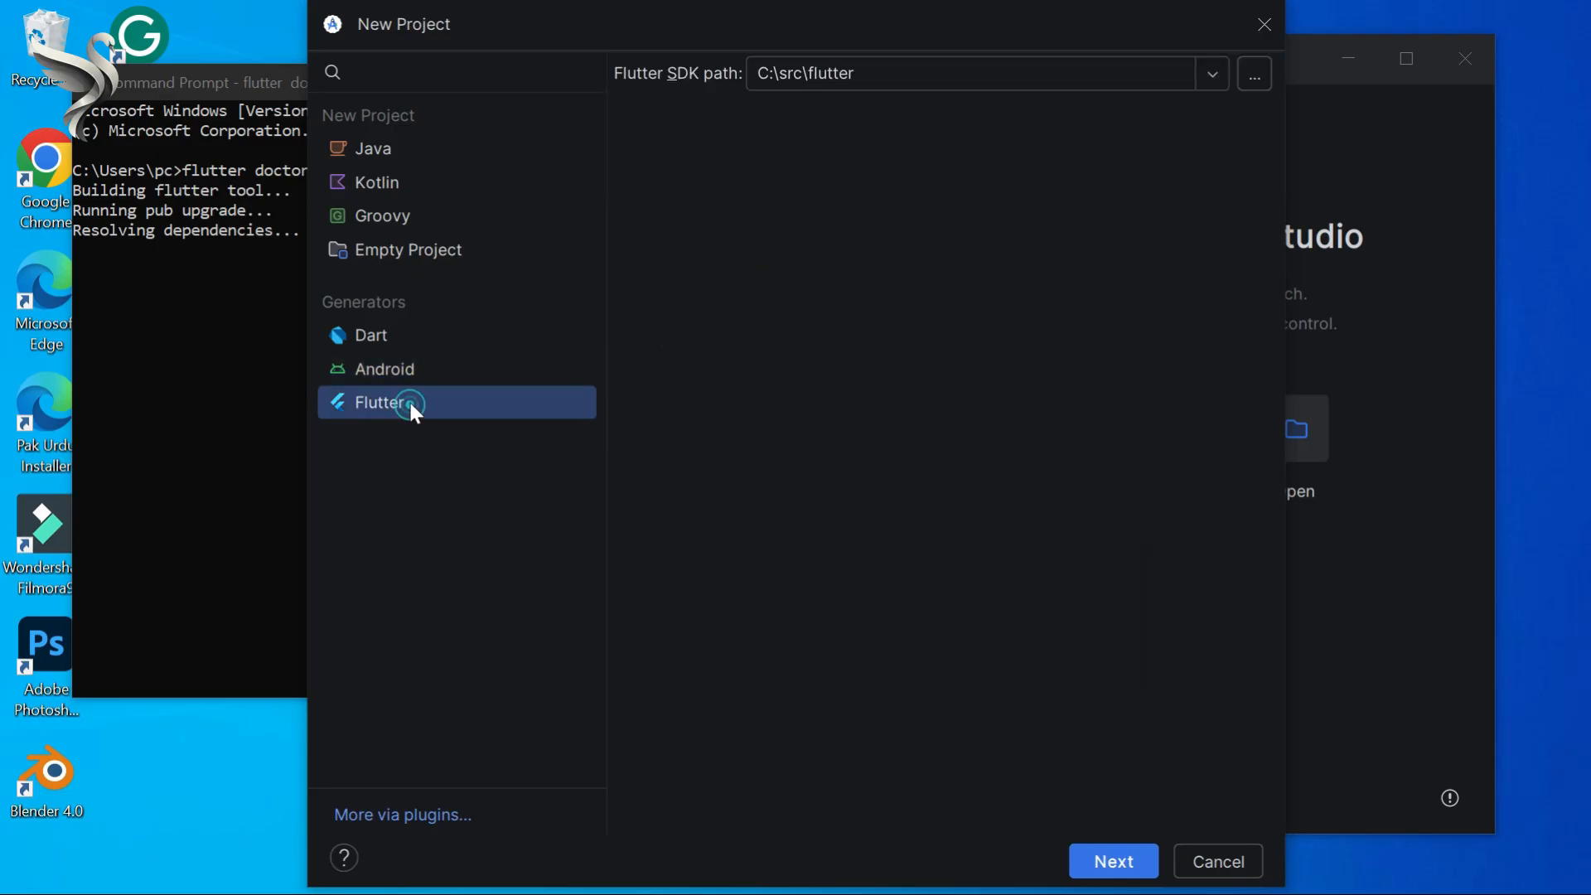
left_click(411, 330)
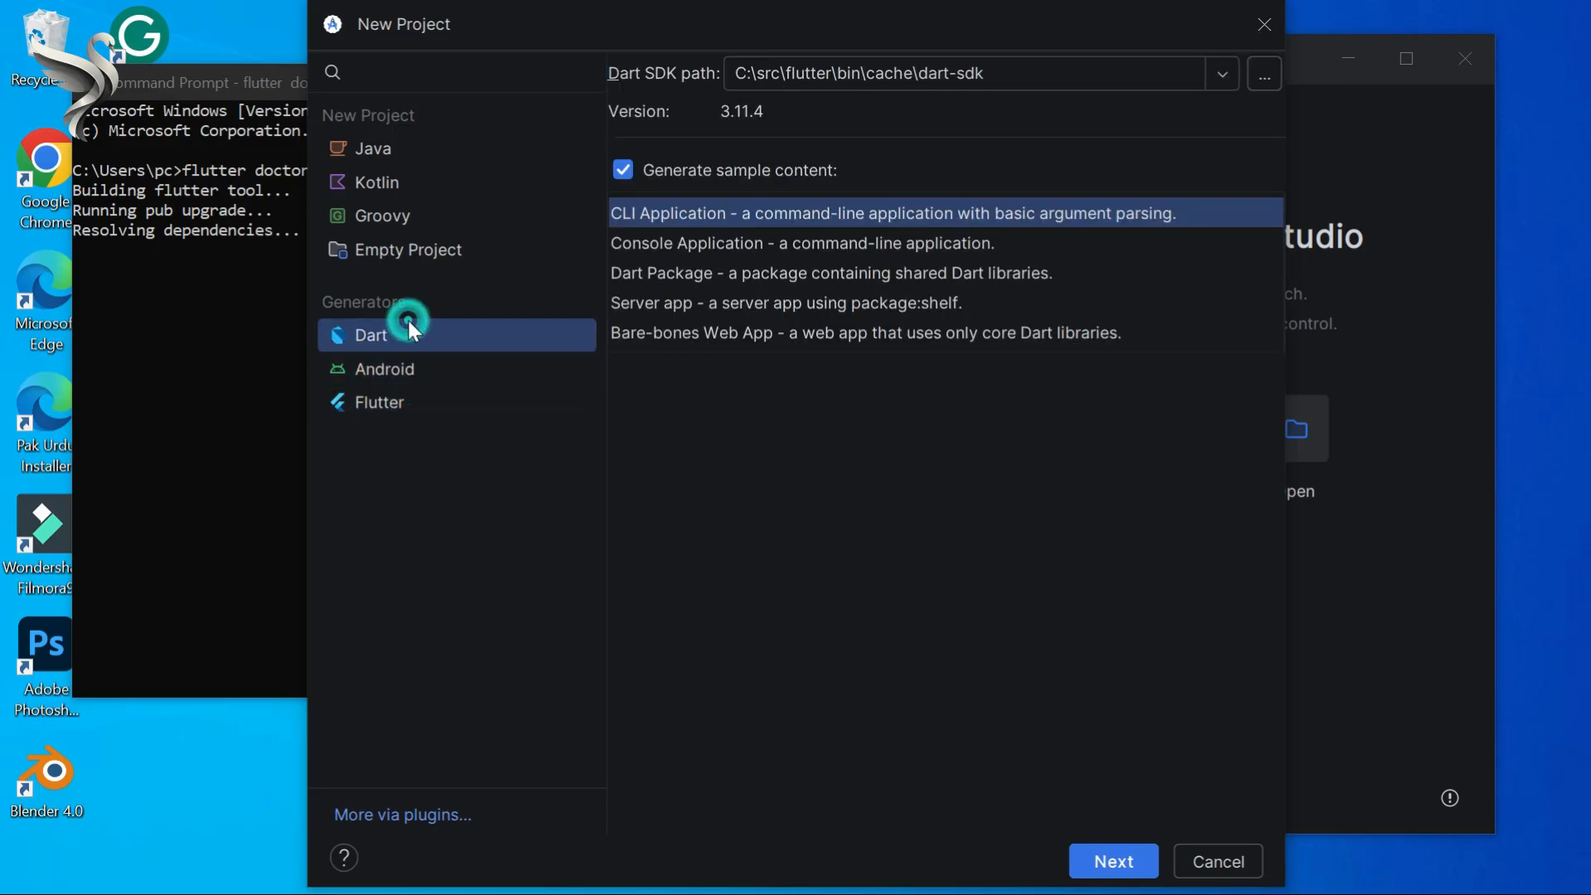
Create a Dart CLI Application project named untitled1 in ~\StudioProjects\untitled1, keeping the default module settings.
left_click(1111, 861)
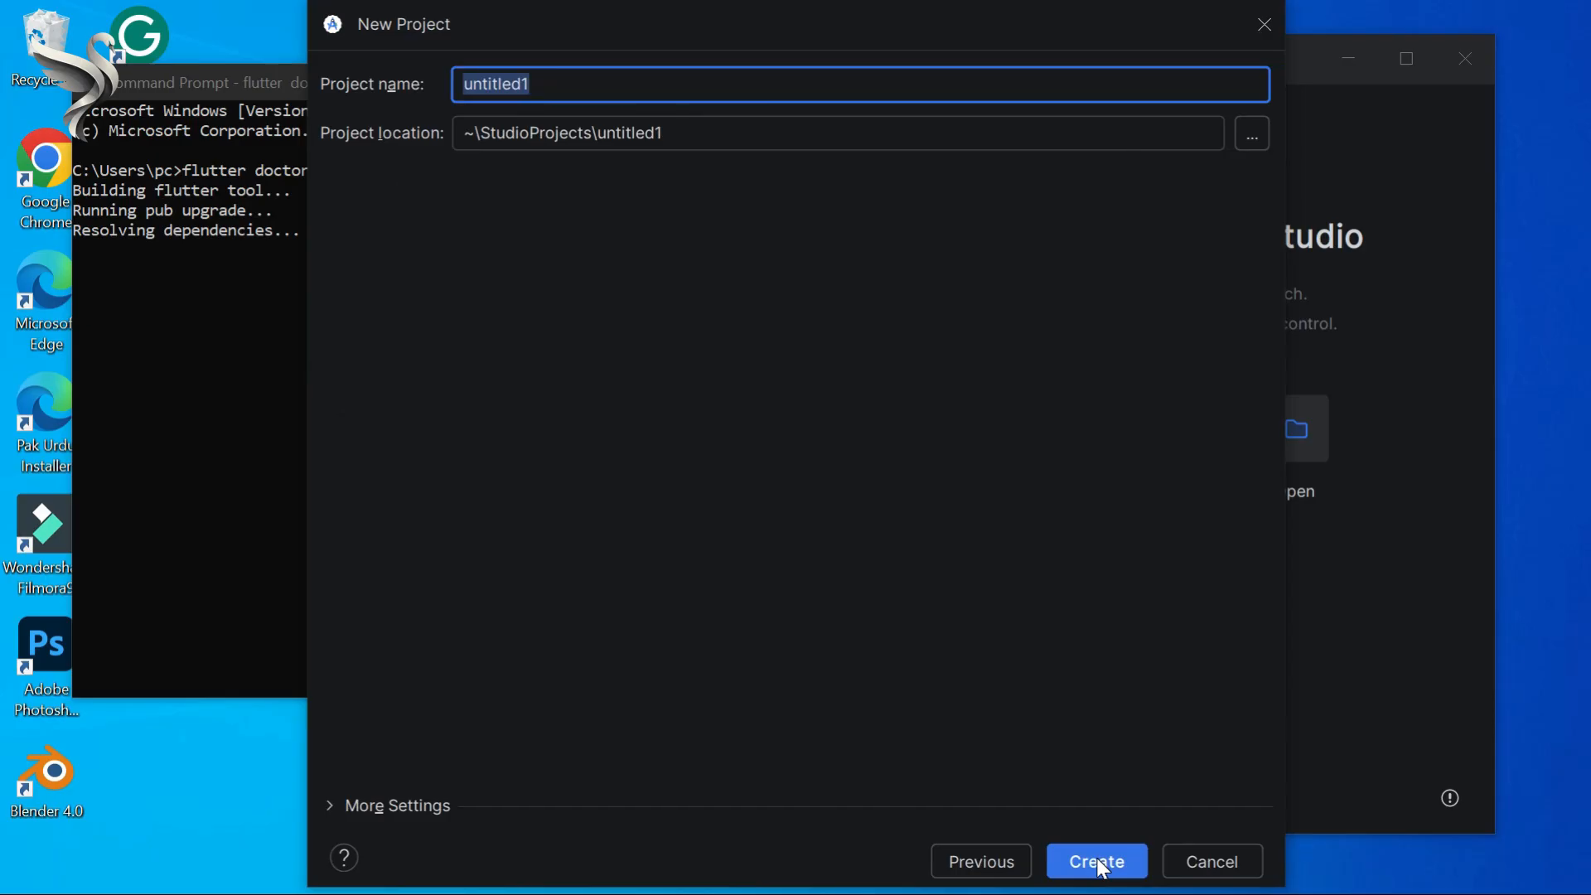
left_click(435, 802)
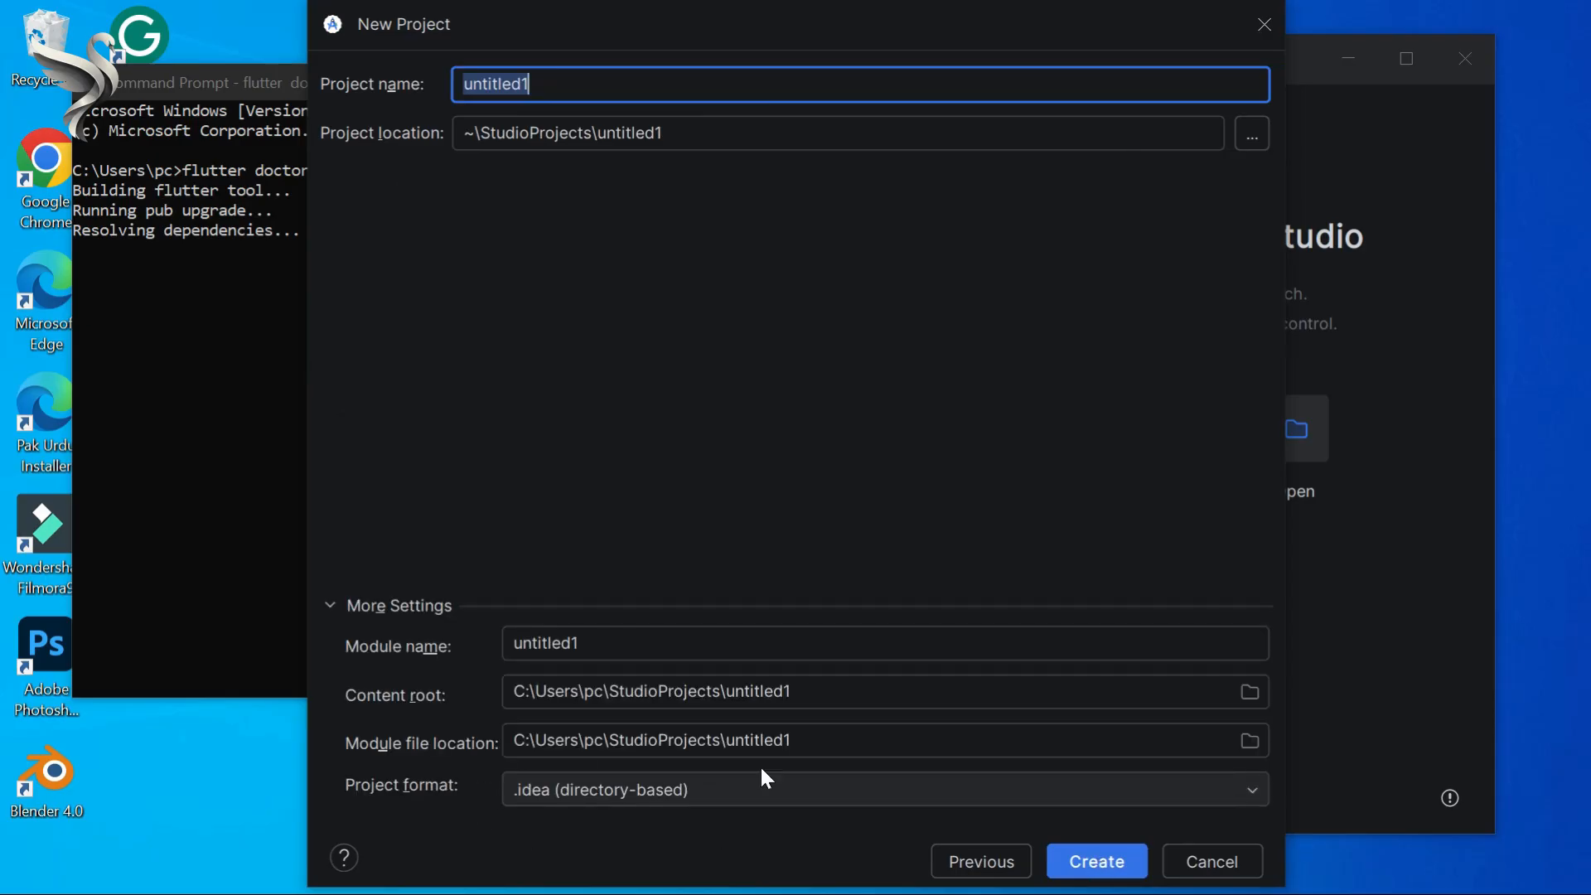
left_click(1094, 859)
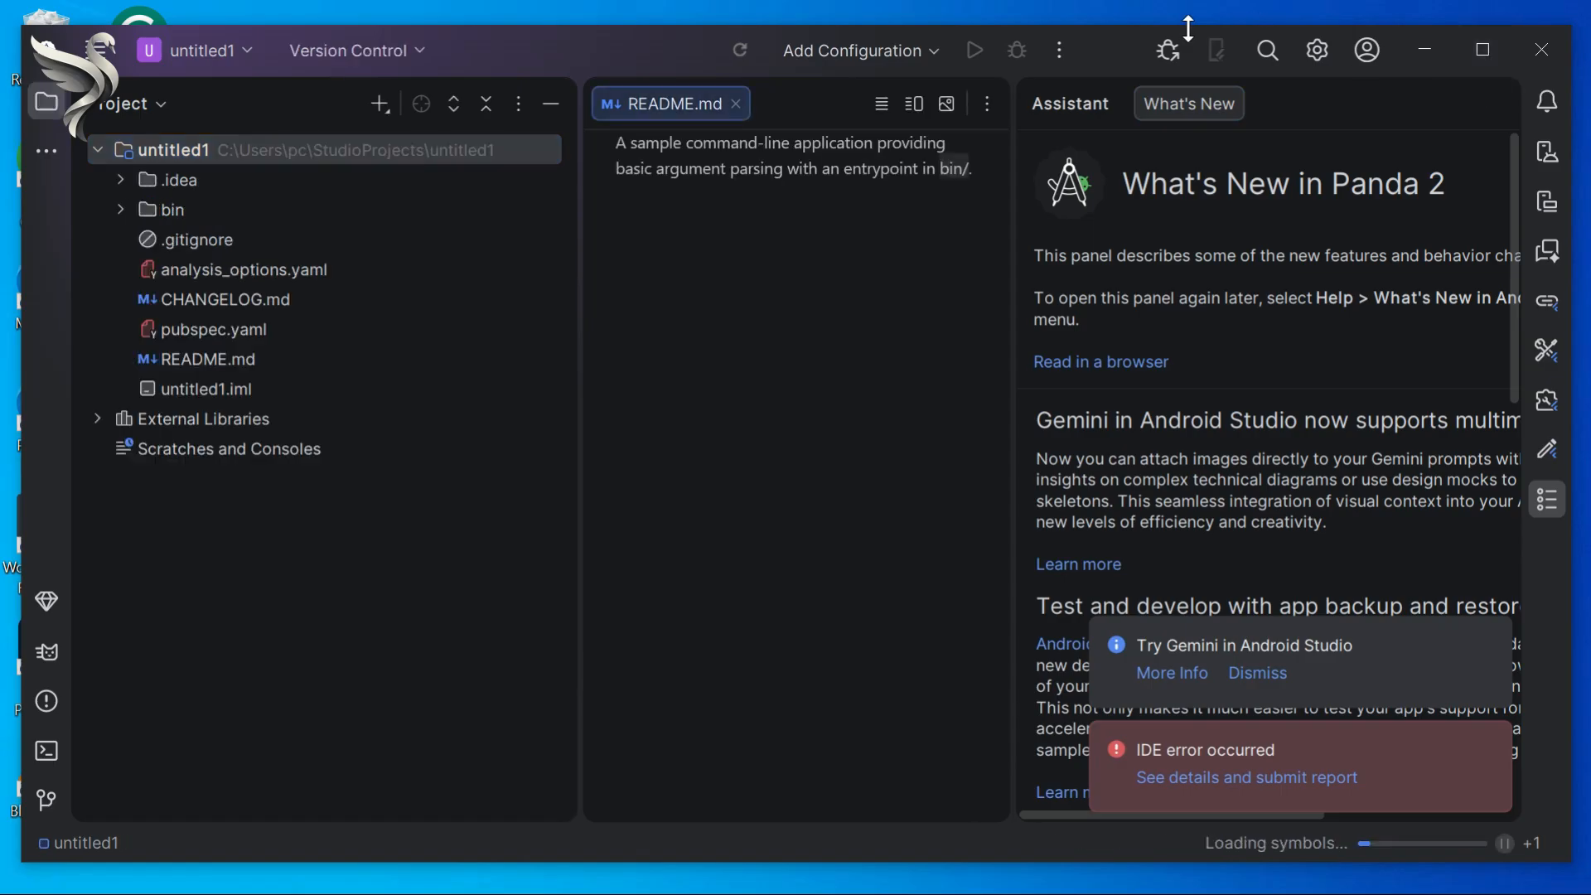
Maximize the project window and mark NDK (Side by side) and Android SDK Command-line Tools (latest) for installation in the Android SDK settings.
left_click(1491, 57)
left_click(1351, 25)
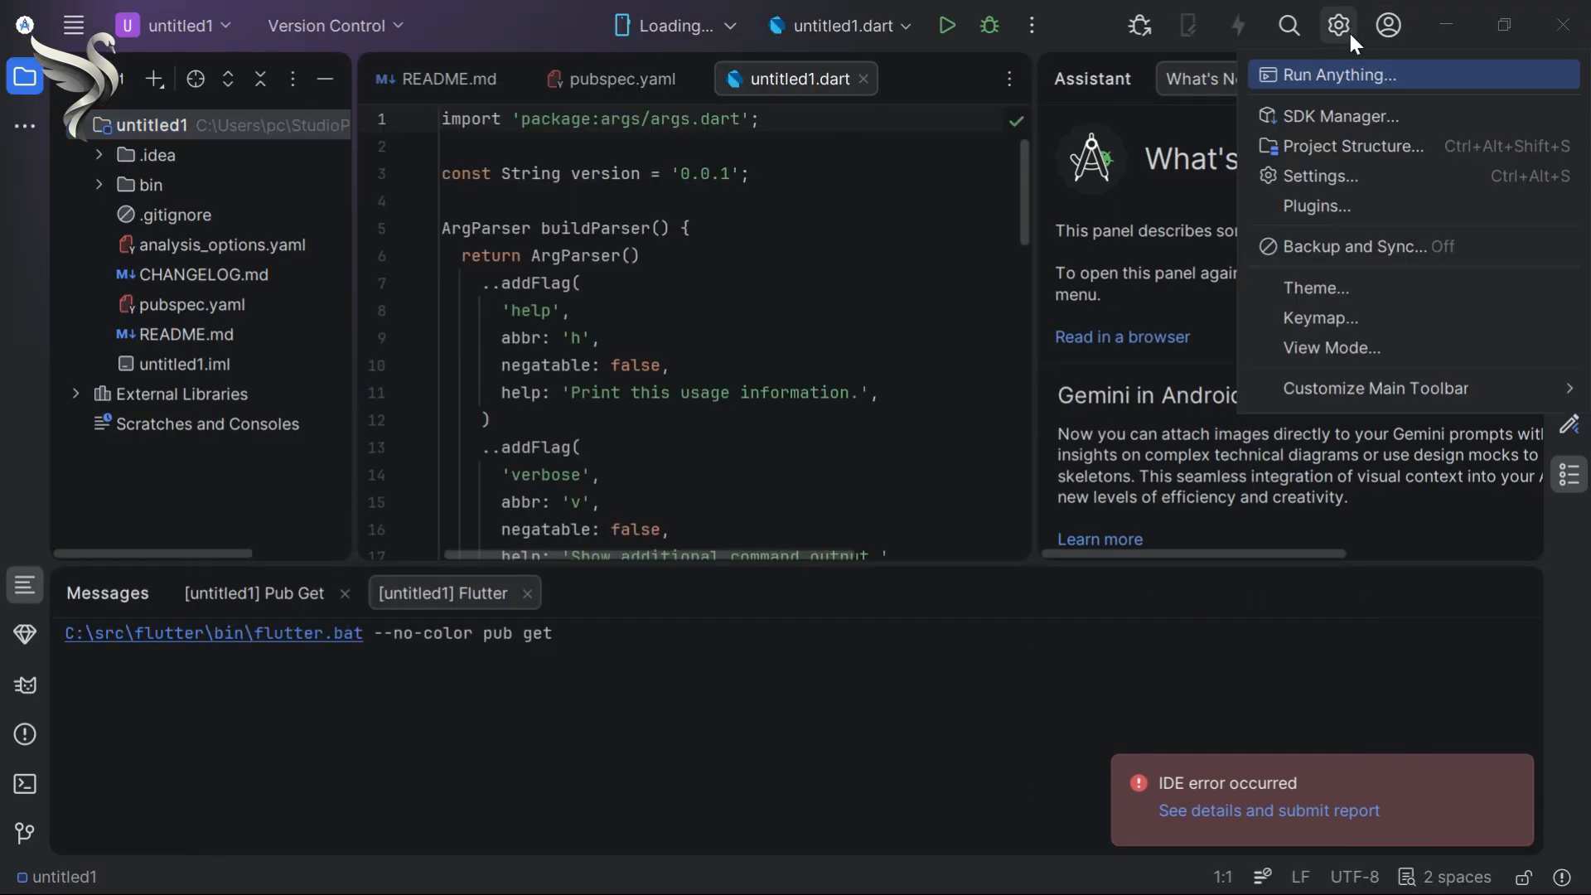
left_click(1338, 184)
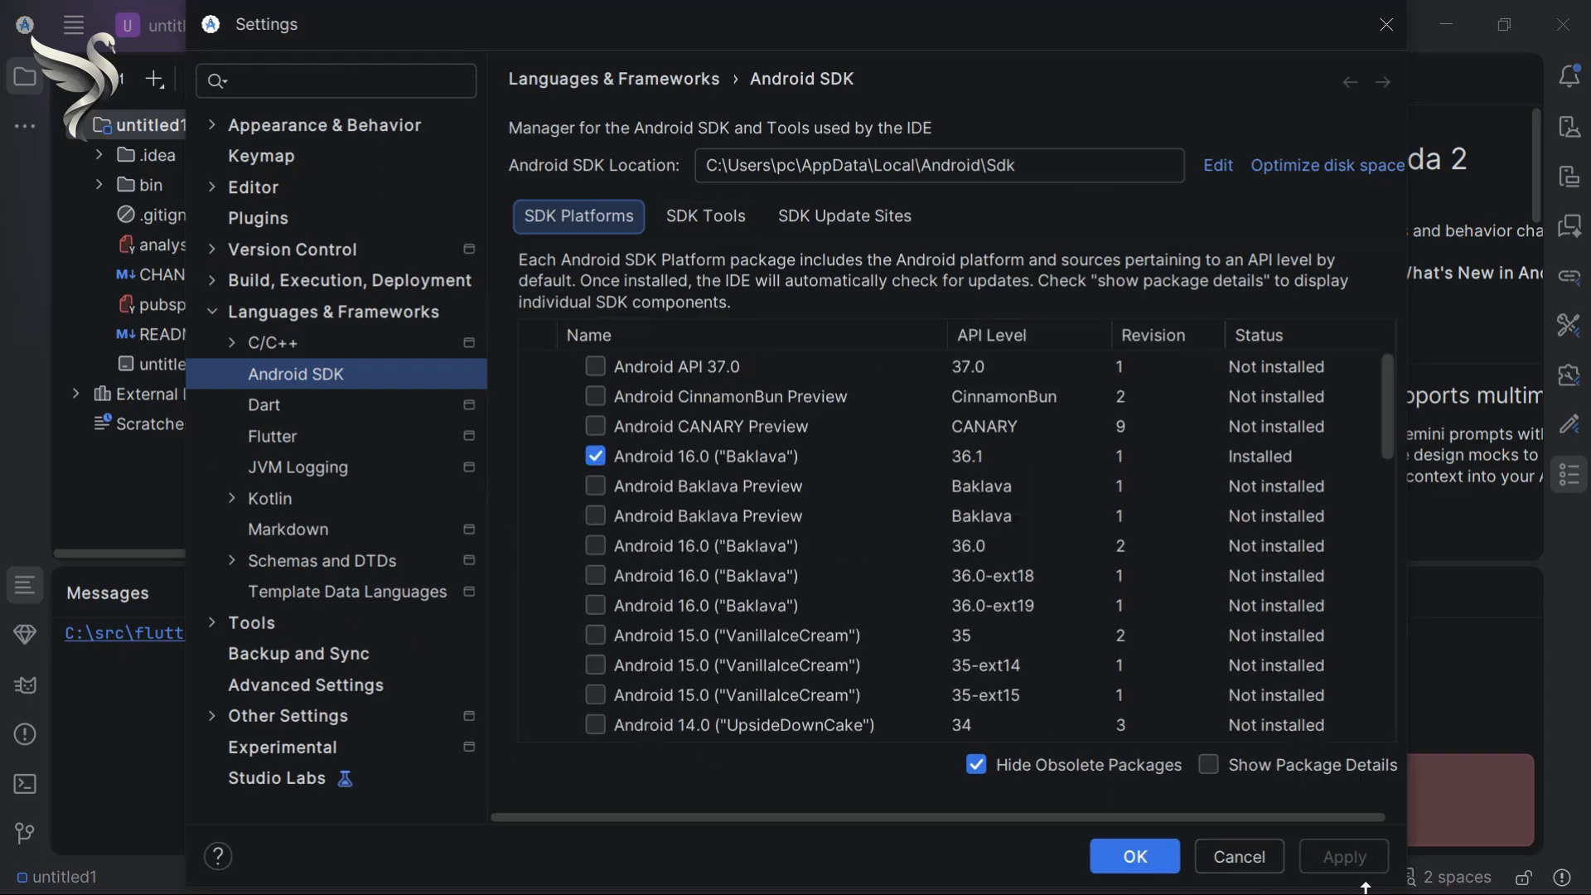
left_click(714, 209)
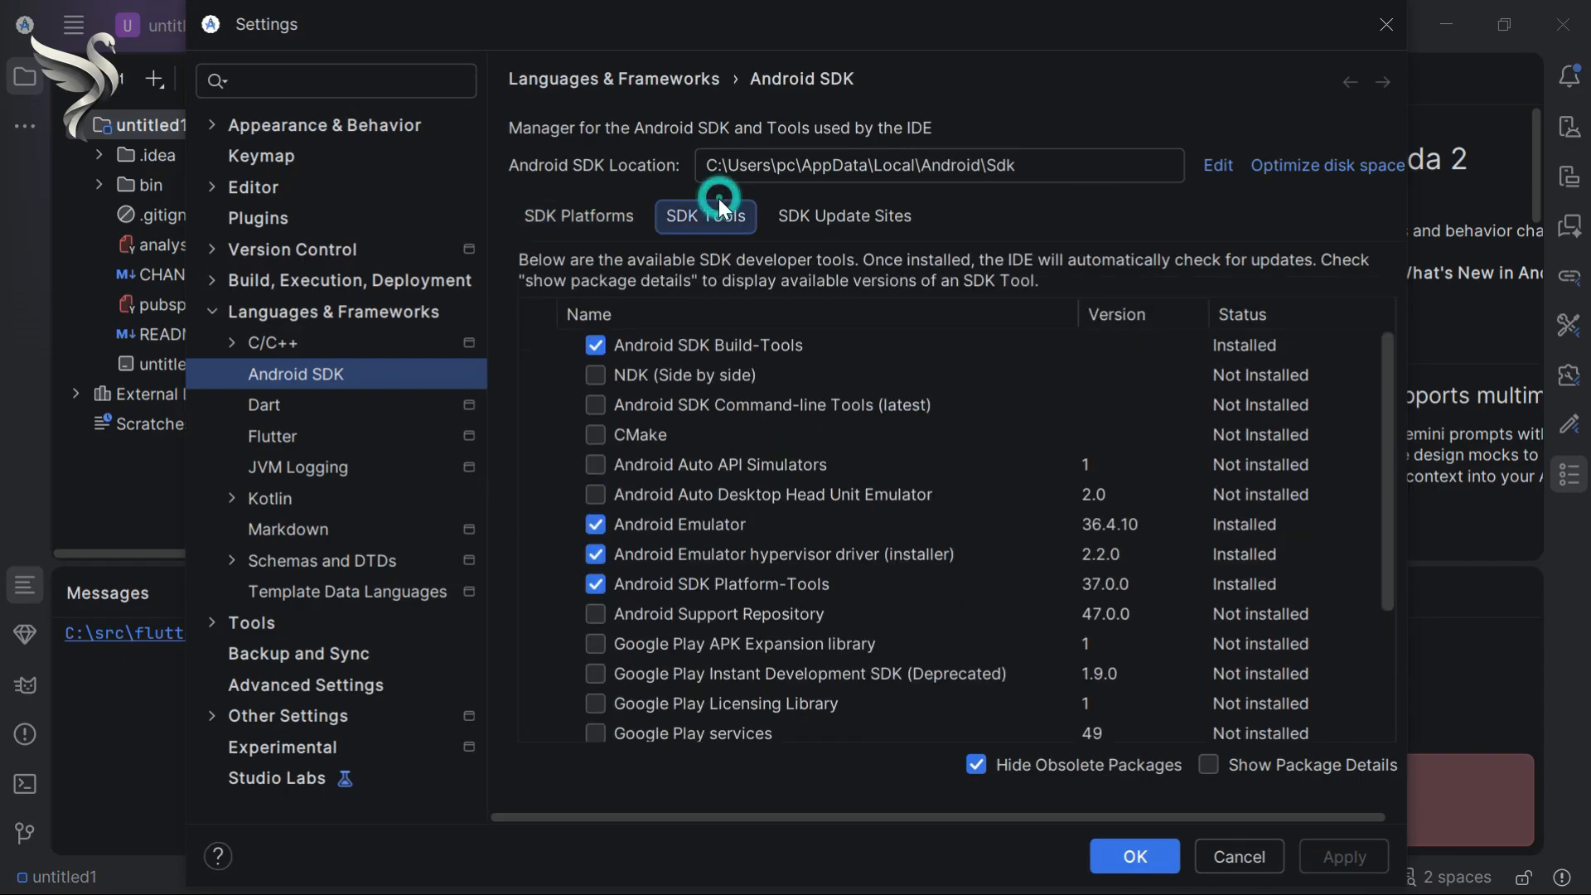
left_click(596, 374)
left_click(592, 405)
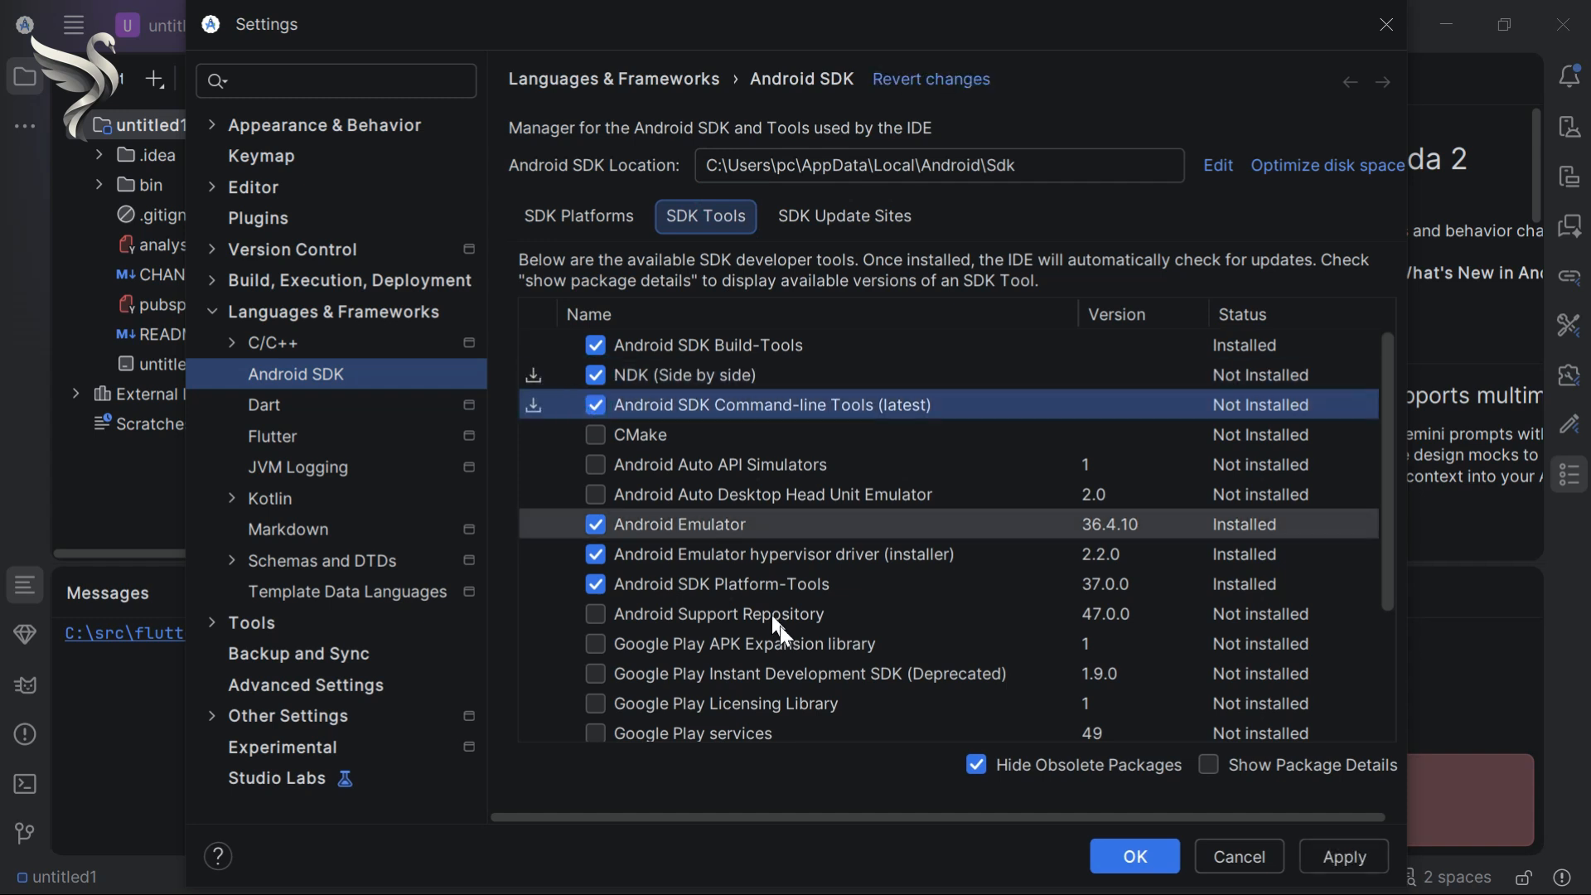
scroll(779, 625, "down", 3)
scroll(596, 605, "up", 3)
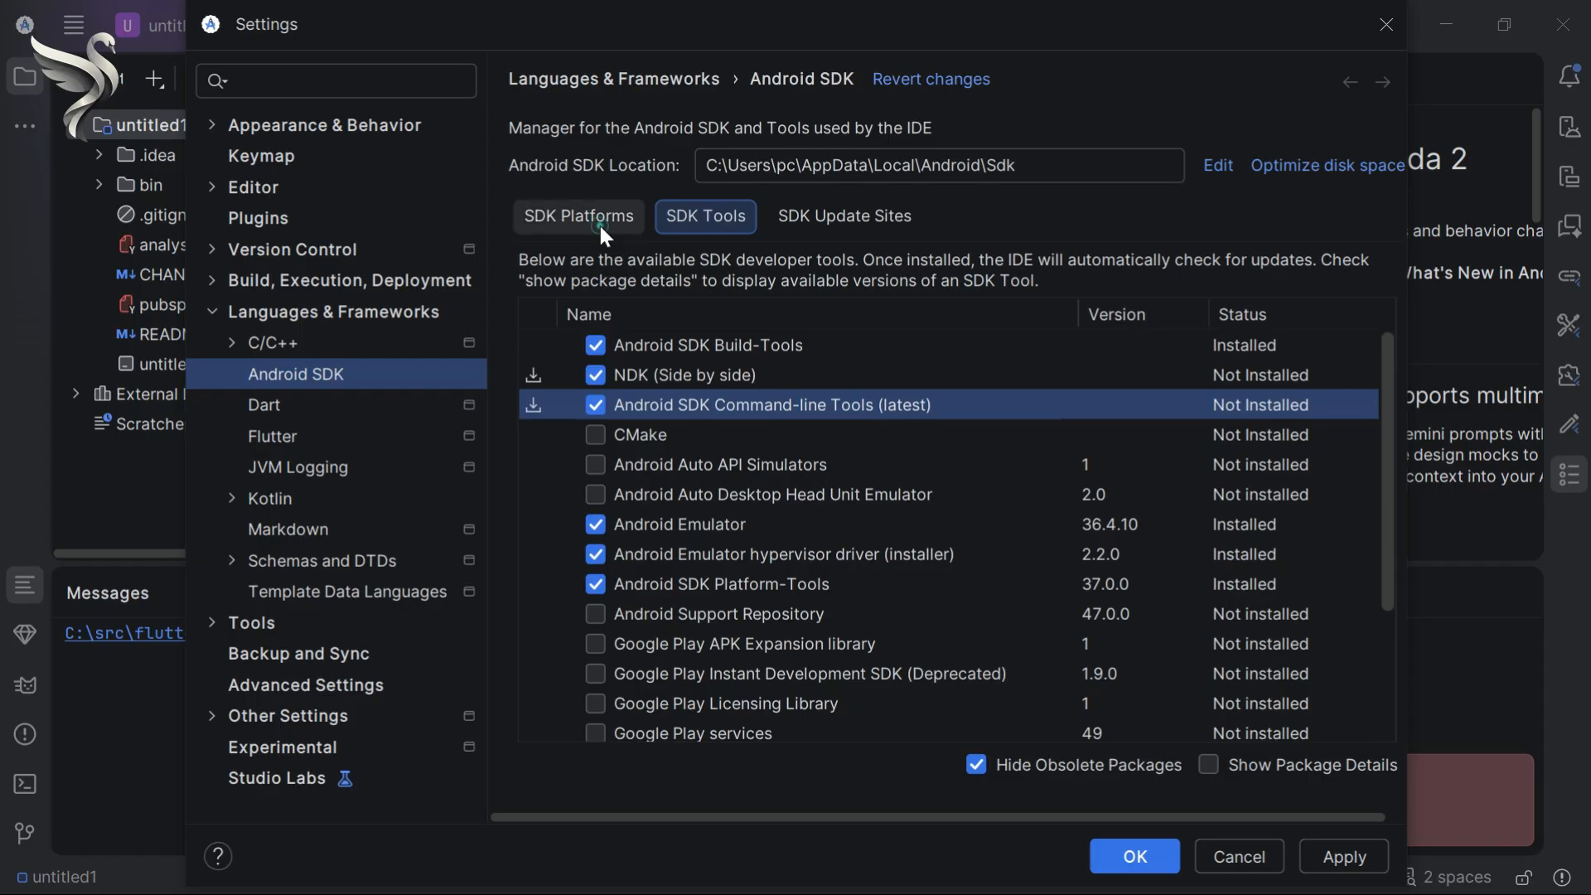
Review the SDK platforms, apply the pending changes to install the marked SDK tools, and close the settings.
left_click(600, 229)
scroll(911, 621, "down", 5)
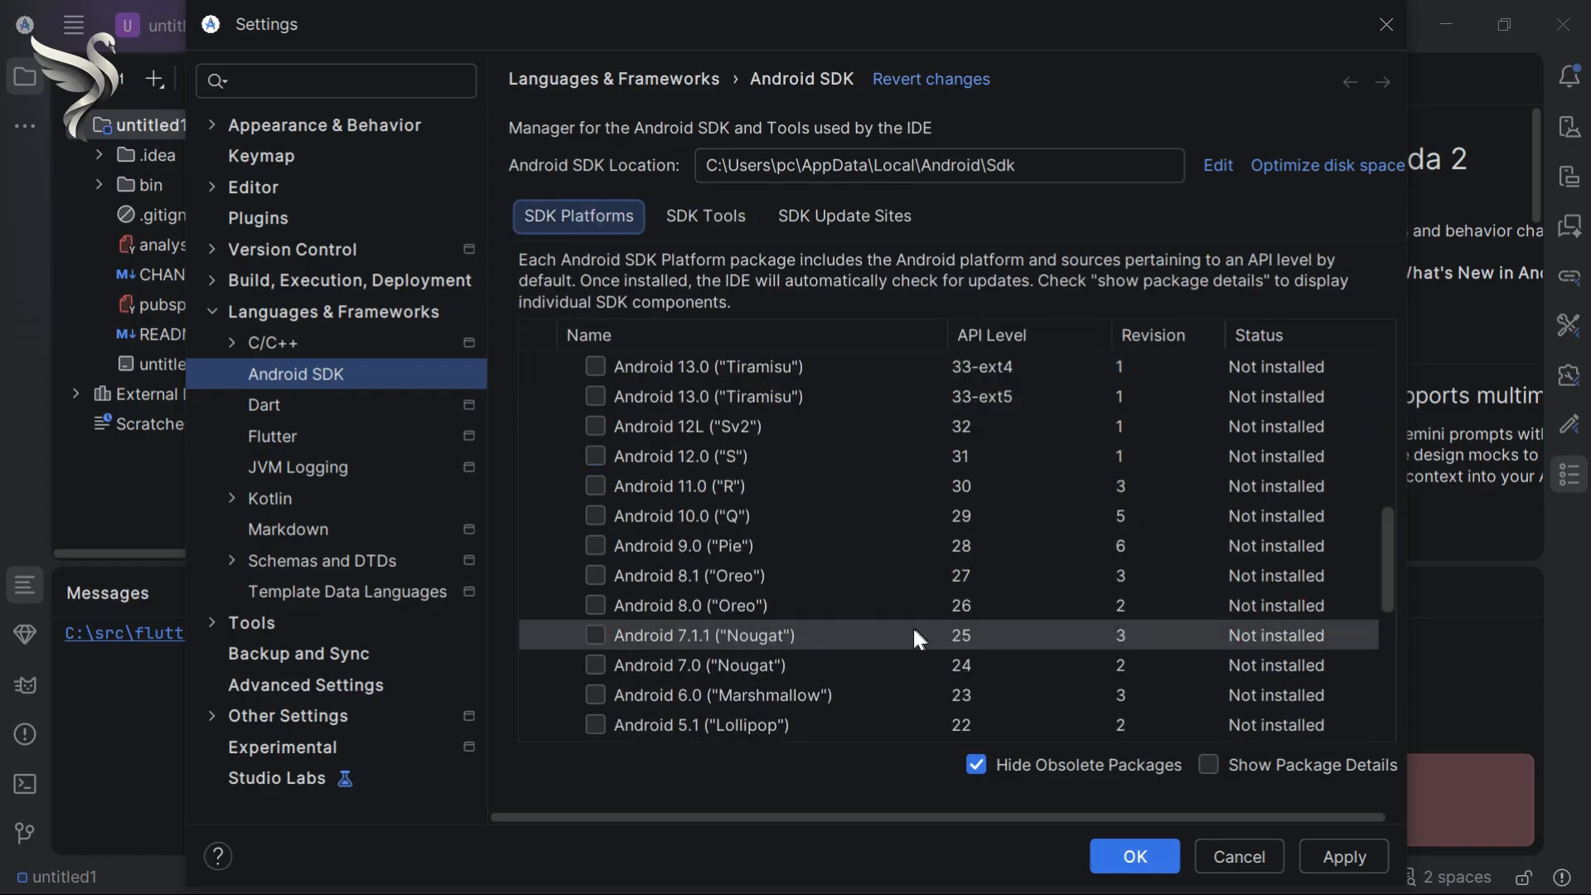
left_click(1347, 858)
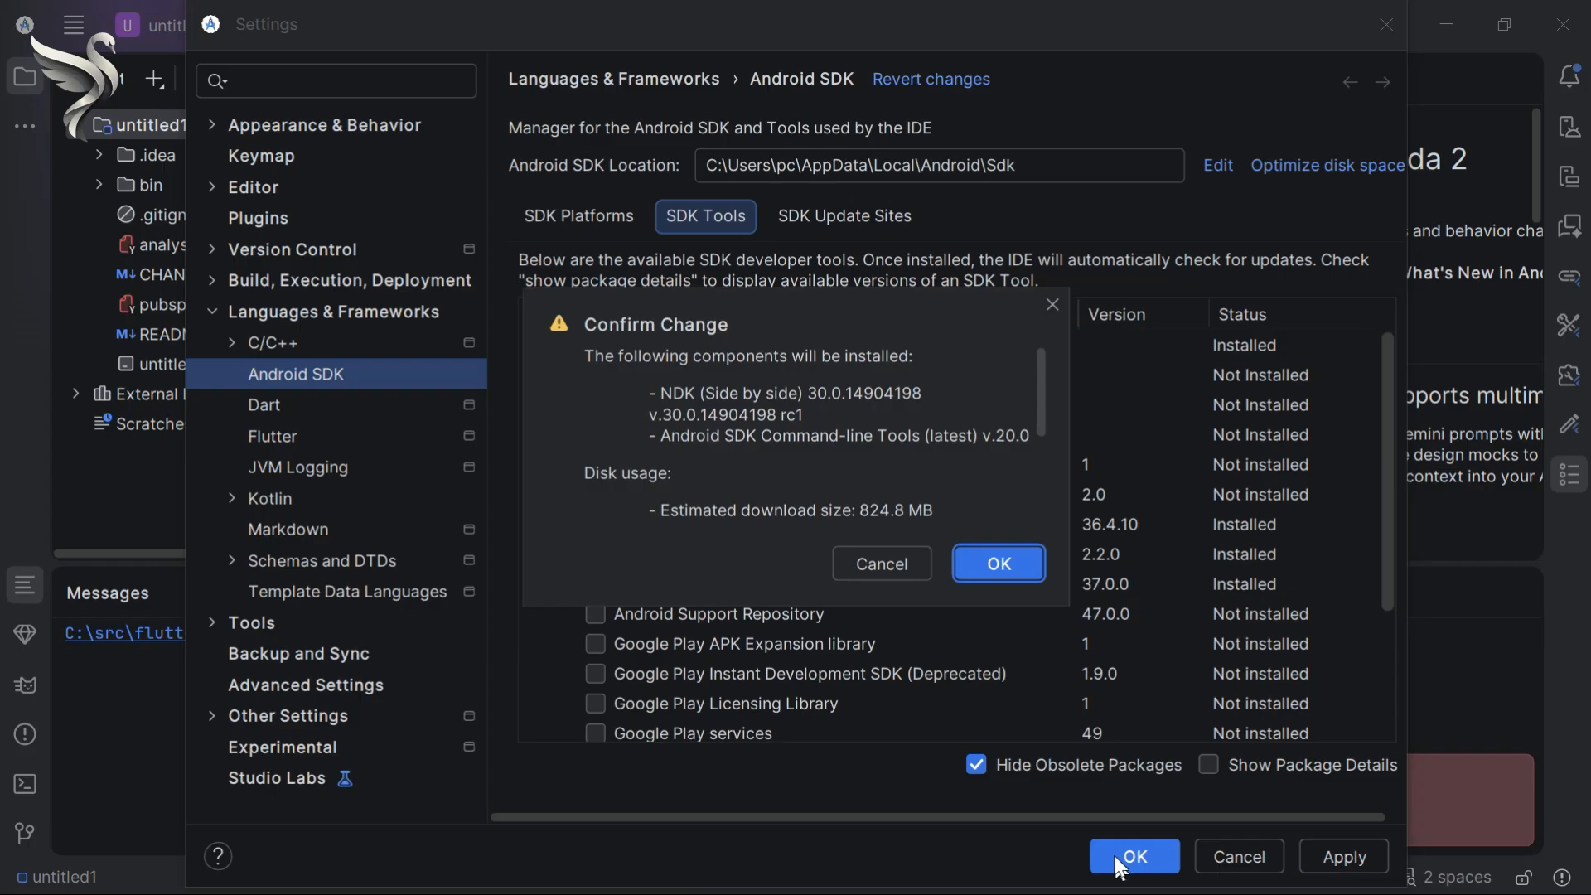
left_click(1017, 564)
left_click(817, 687)
left_click(1126, 782)
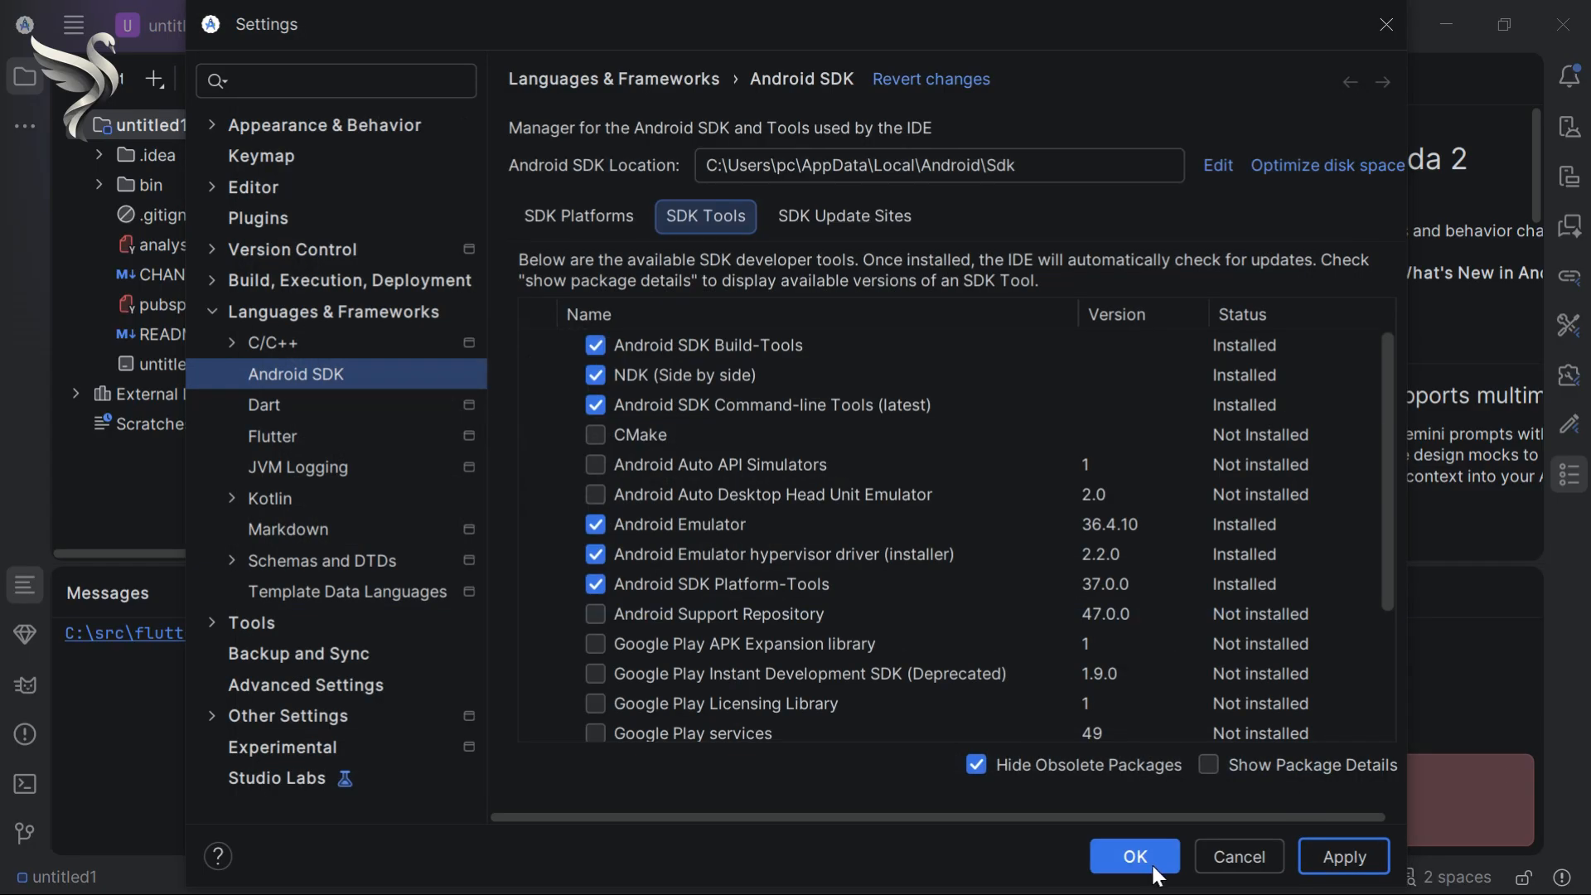
left_click(1148, 859)
Open Command Prompt and run flutter doctor to check the Flutter installation.
key("super")
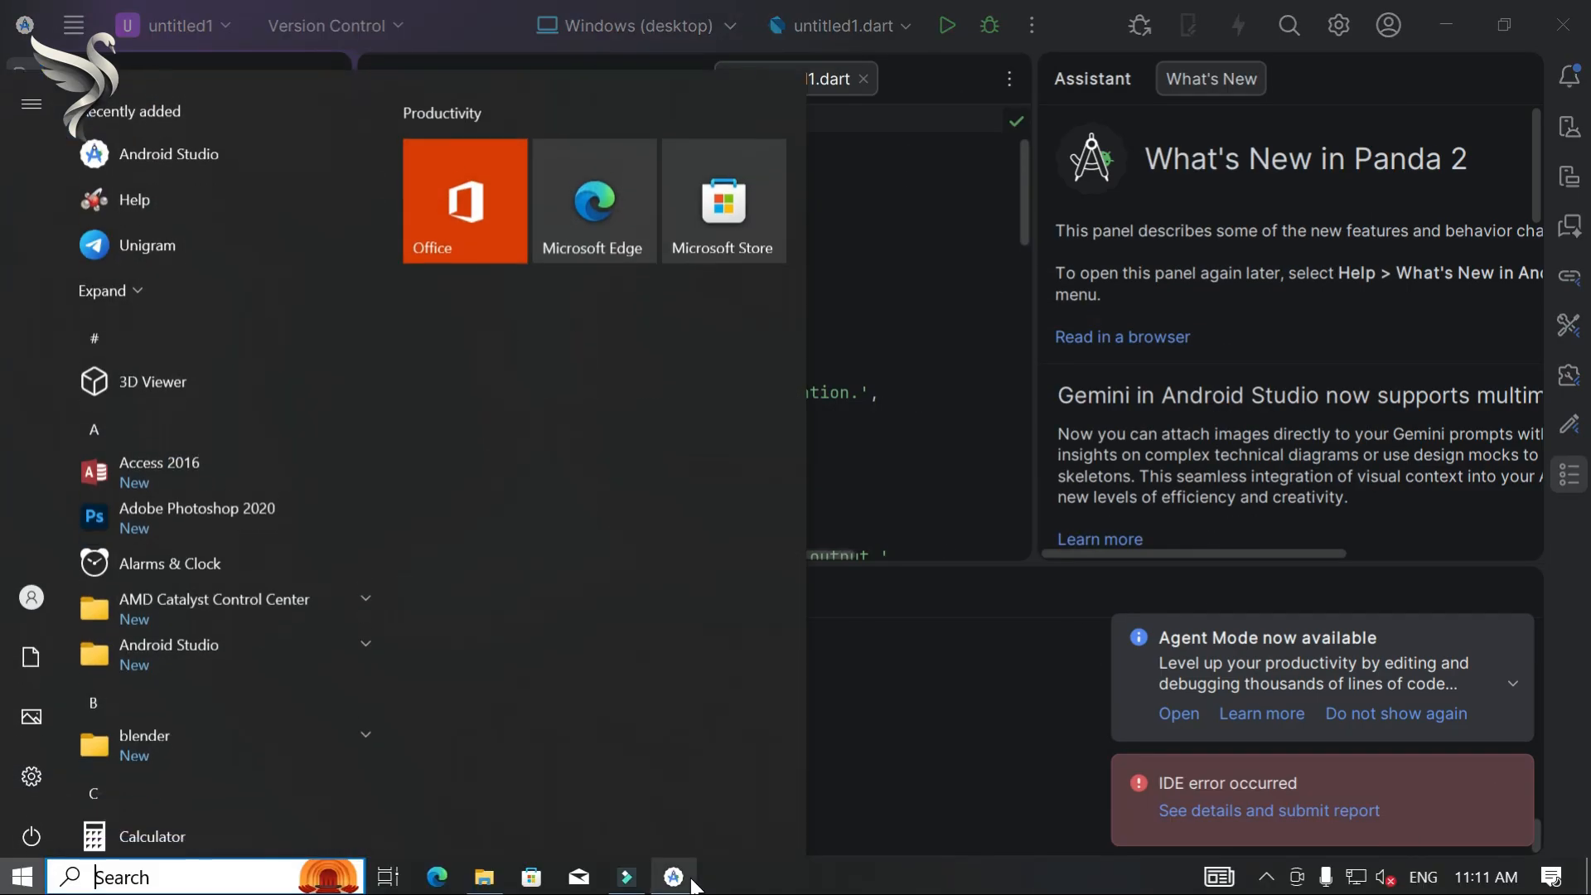
left_click(189, 885)
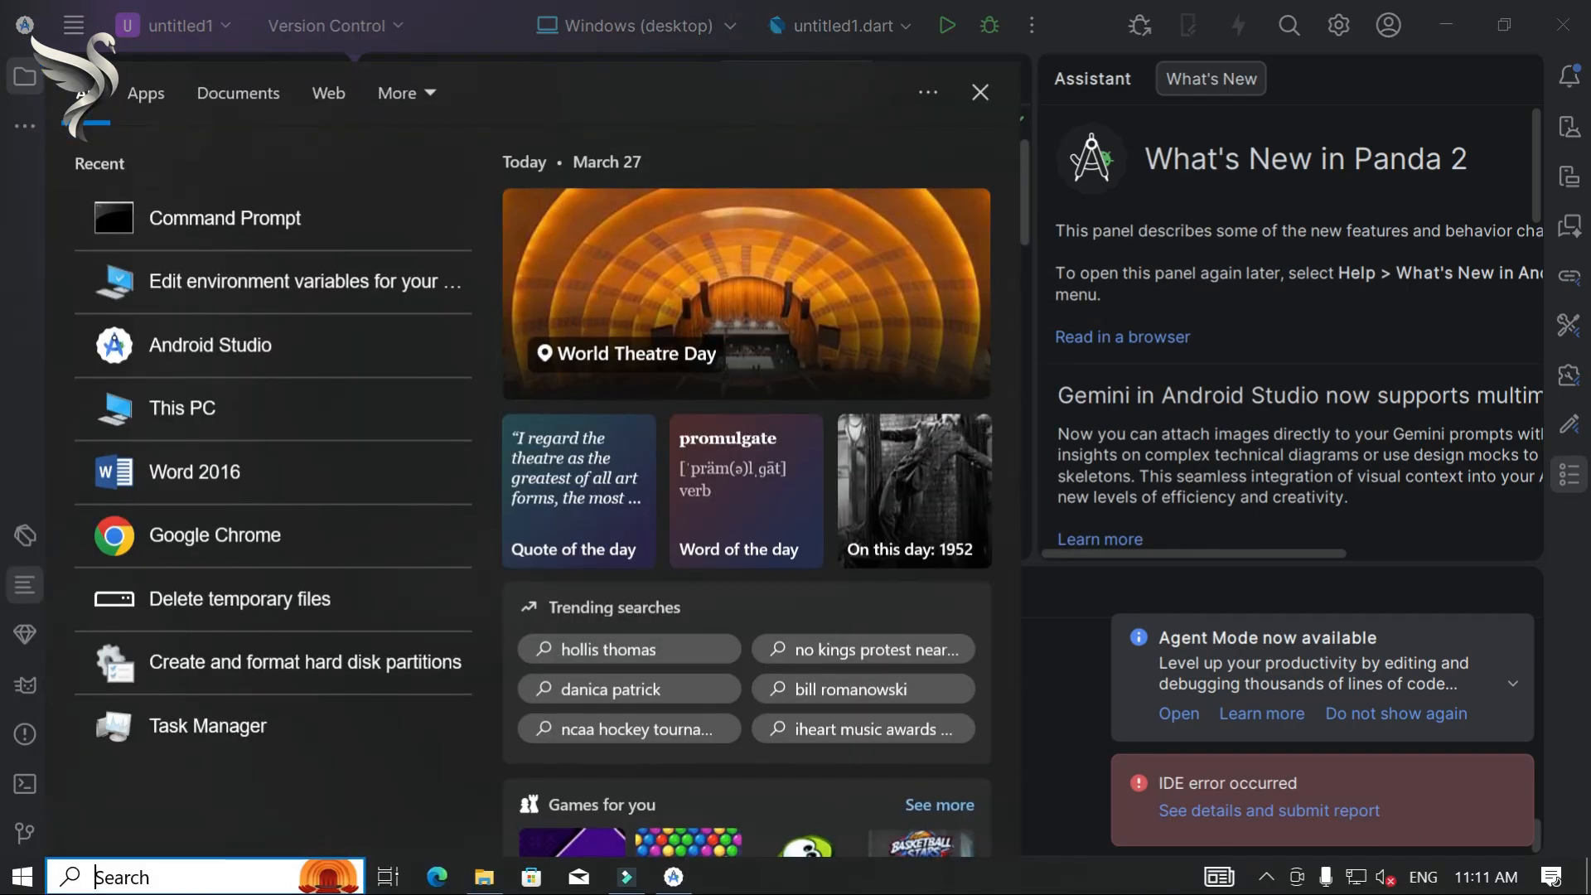
type("cmd")
key("Return")
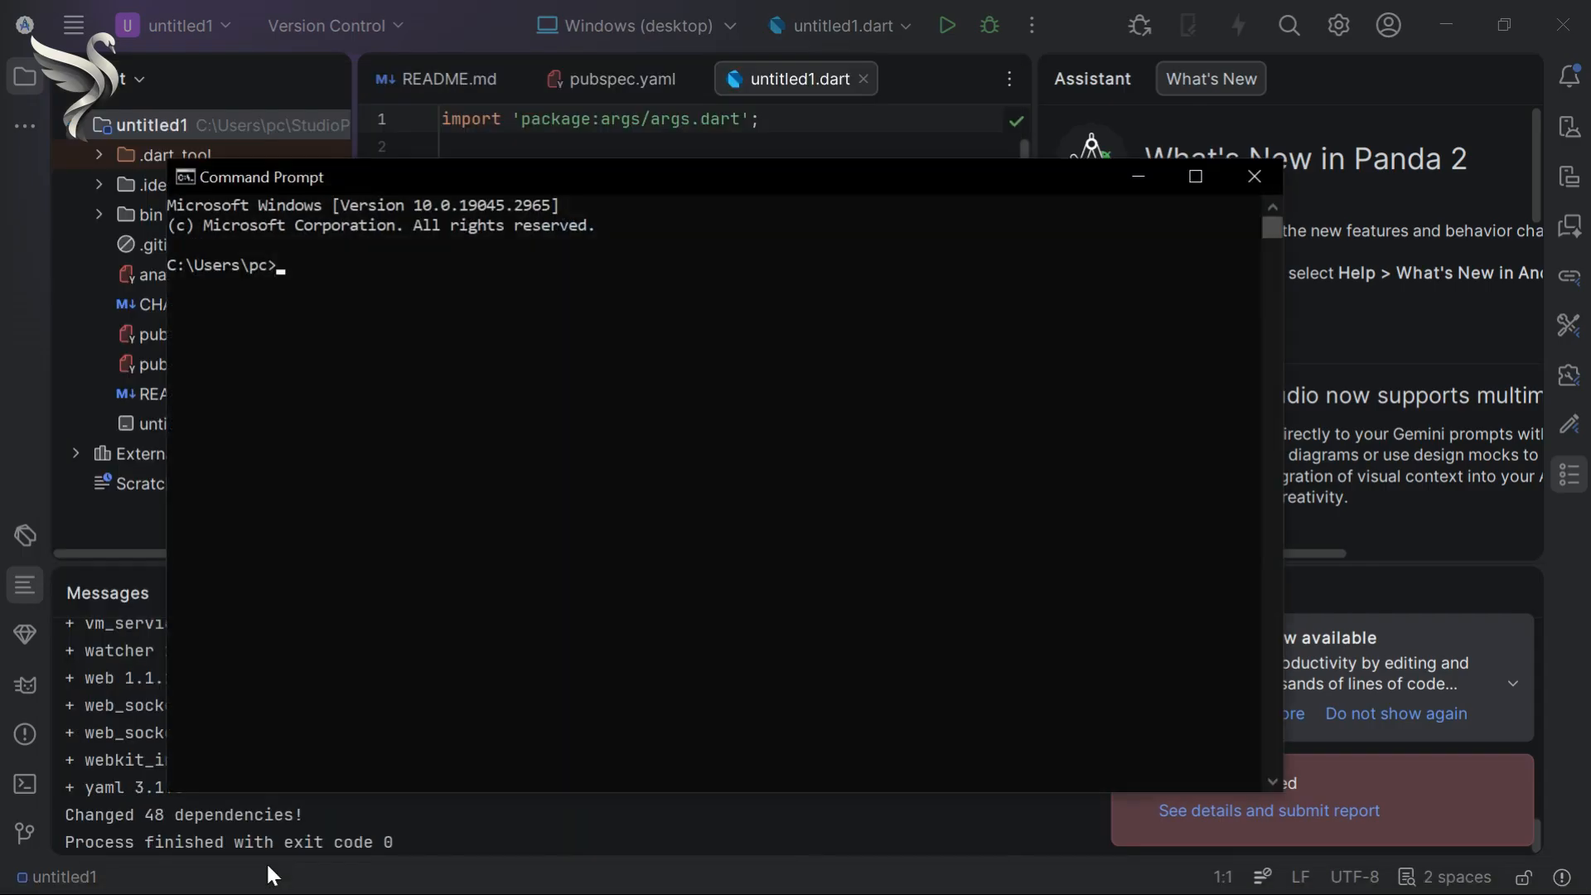
type("flutter doctor")
key("Return")
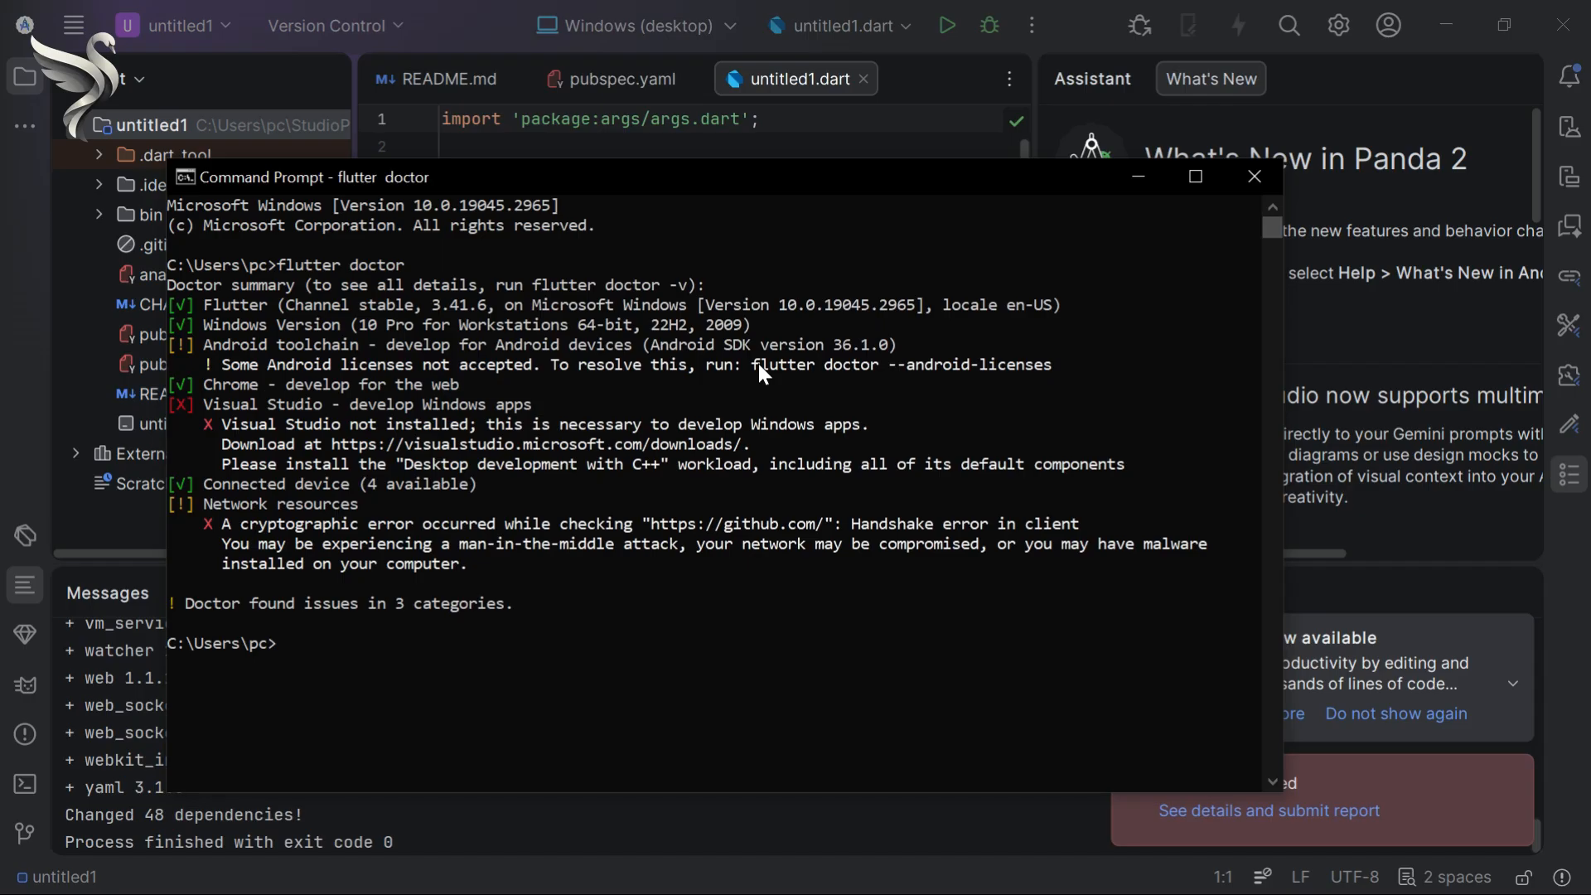
Copy the suggested command flutter doctor --android-licenses from the doctor report and run it at the prompt.
left_click_drag(758, 365, 1055, 377)
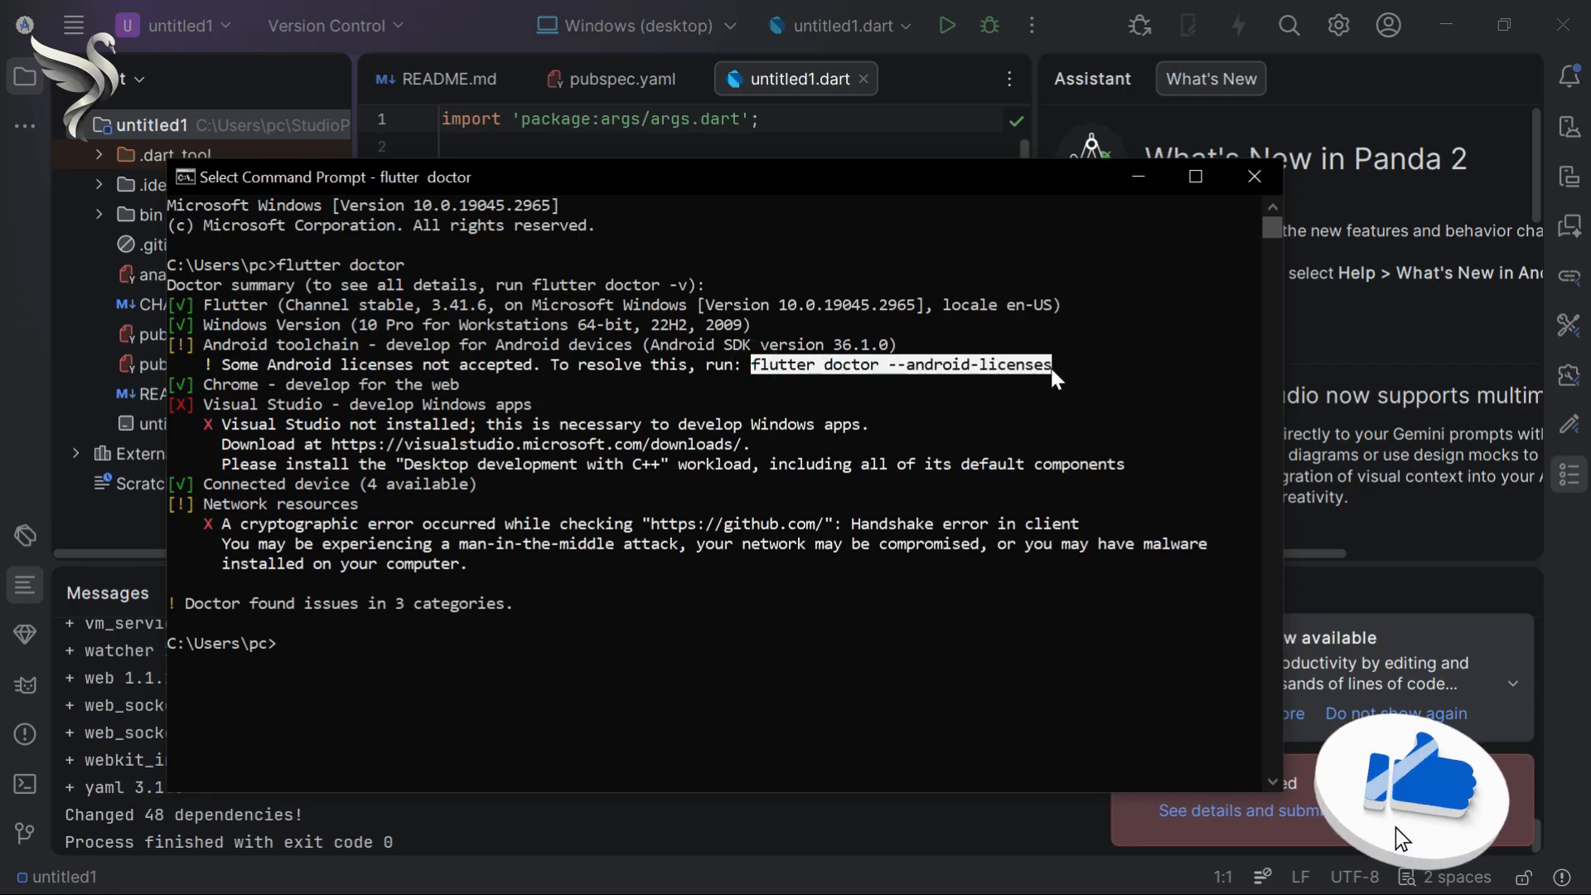
right_click(1056, 378)
left_click(778, 660)
right_click(776, 657)
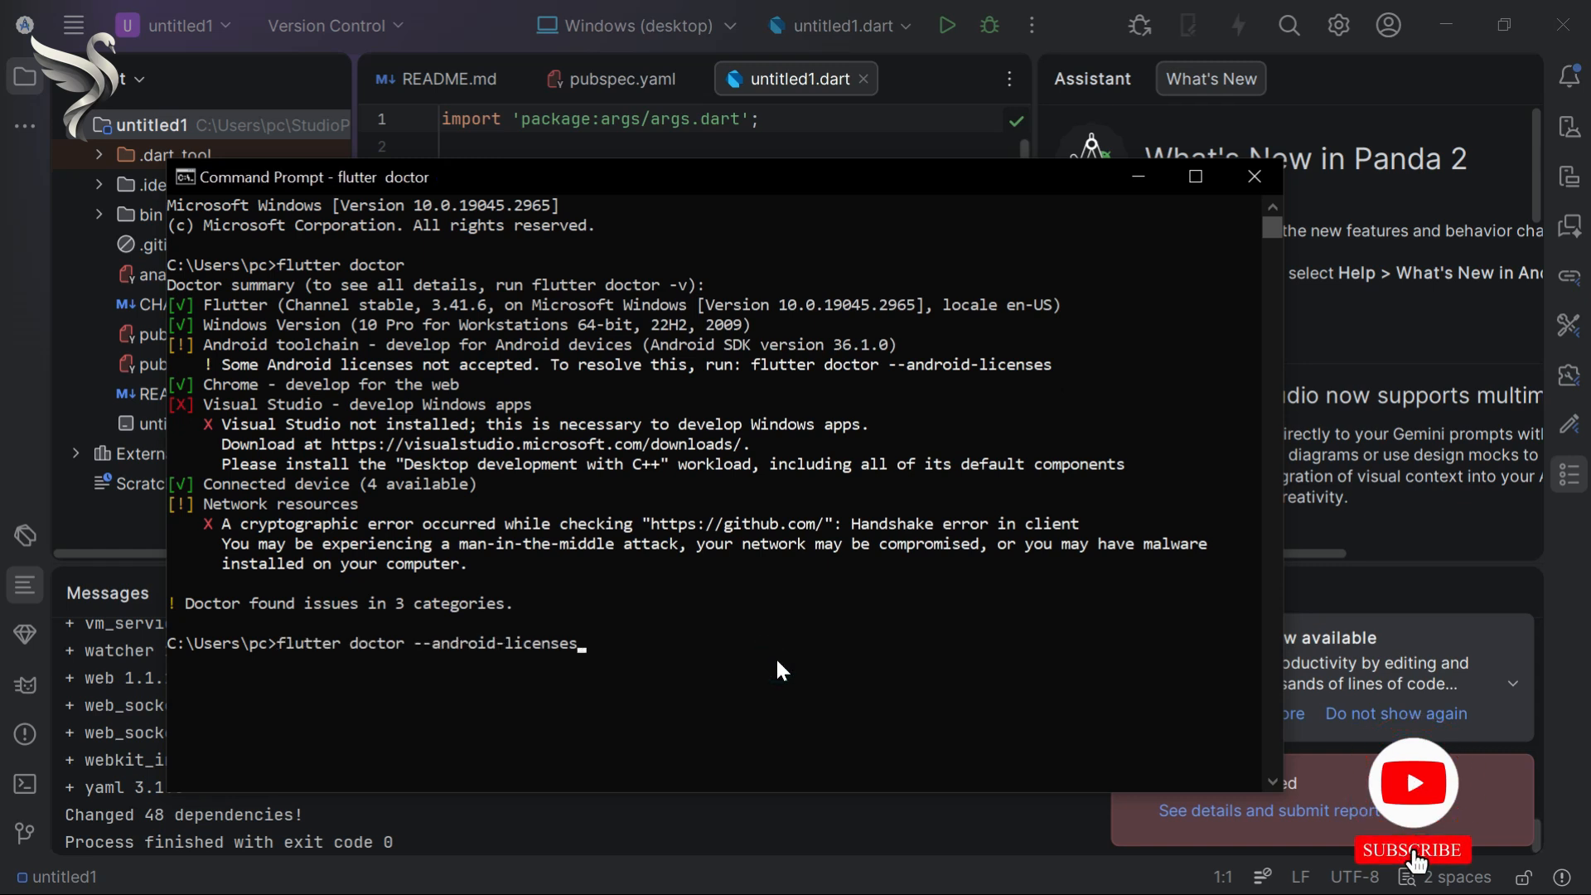
key("Return")
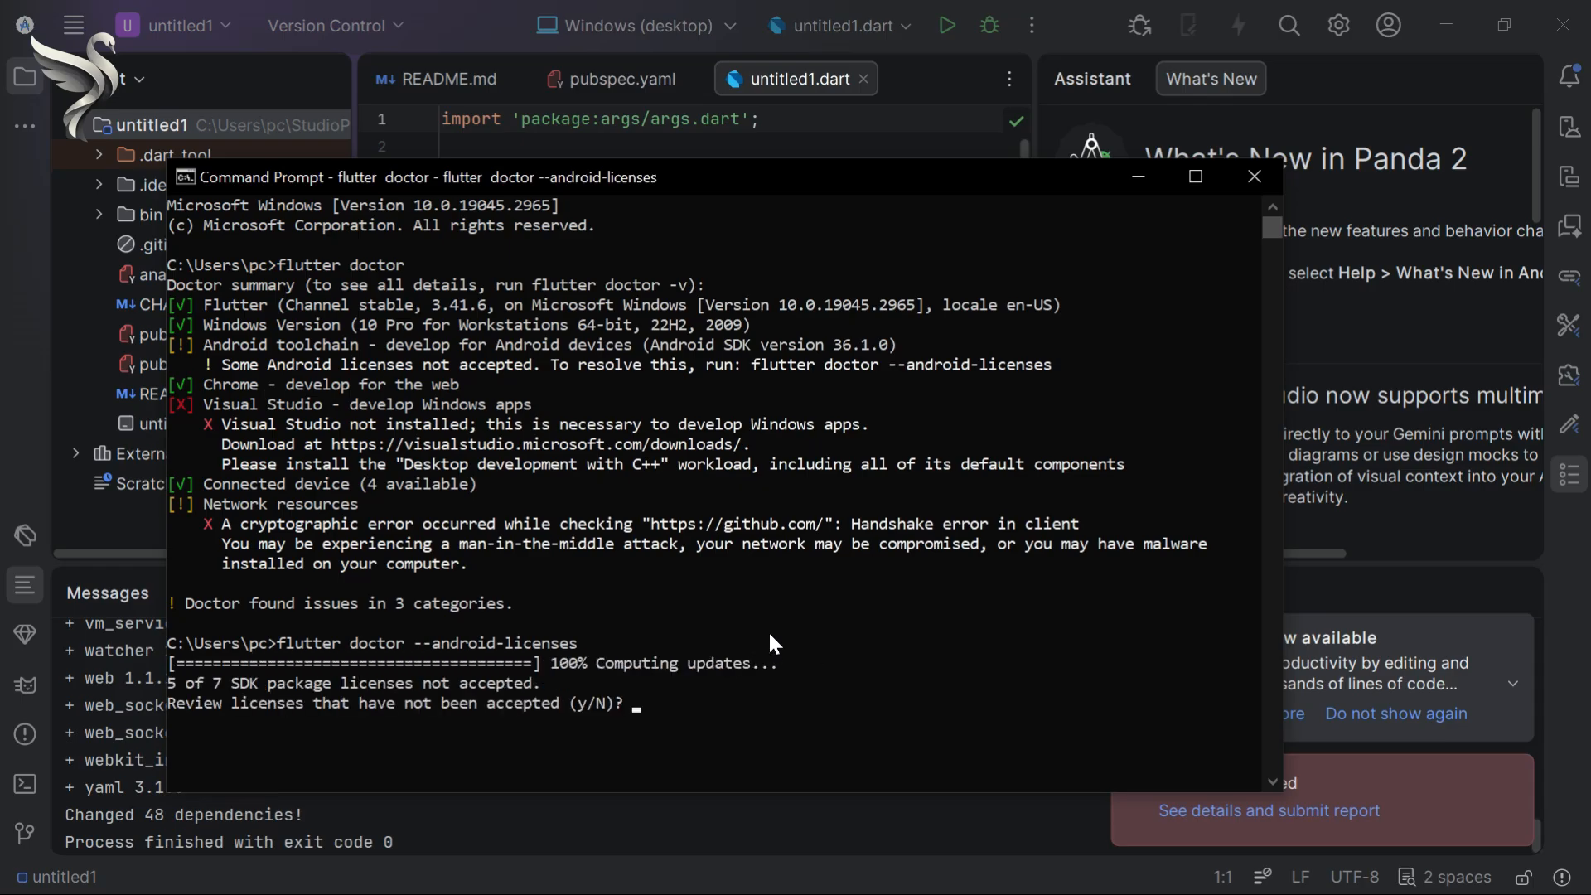
Agree to review the outstanding Android SDK licenses and accept each one with y.
type("y")
key("Return")
type("y")
key("Return")
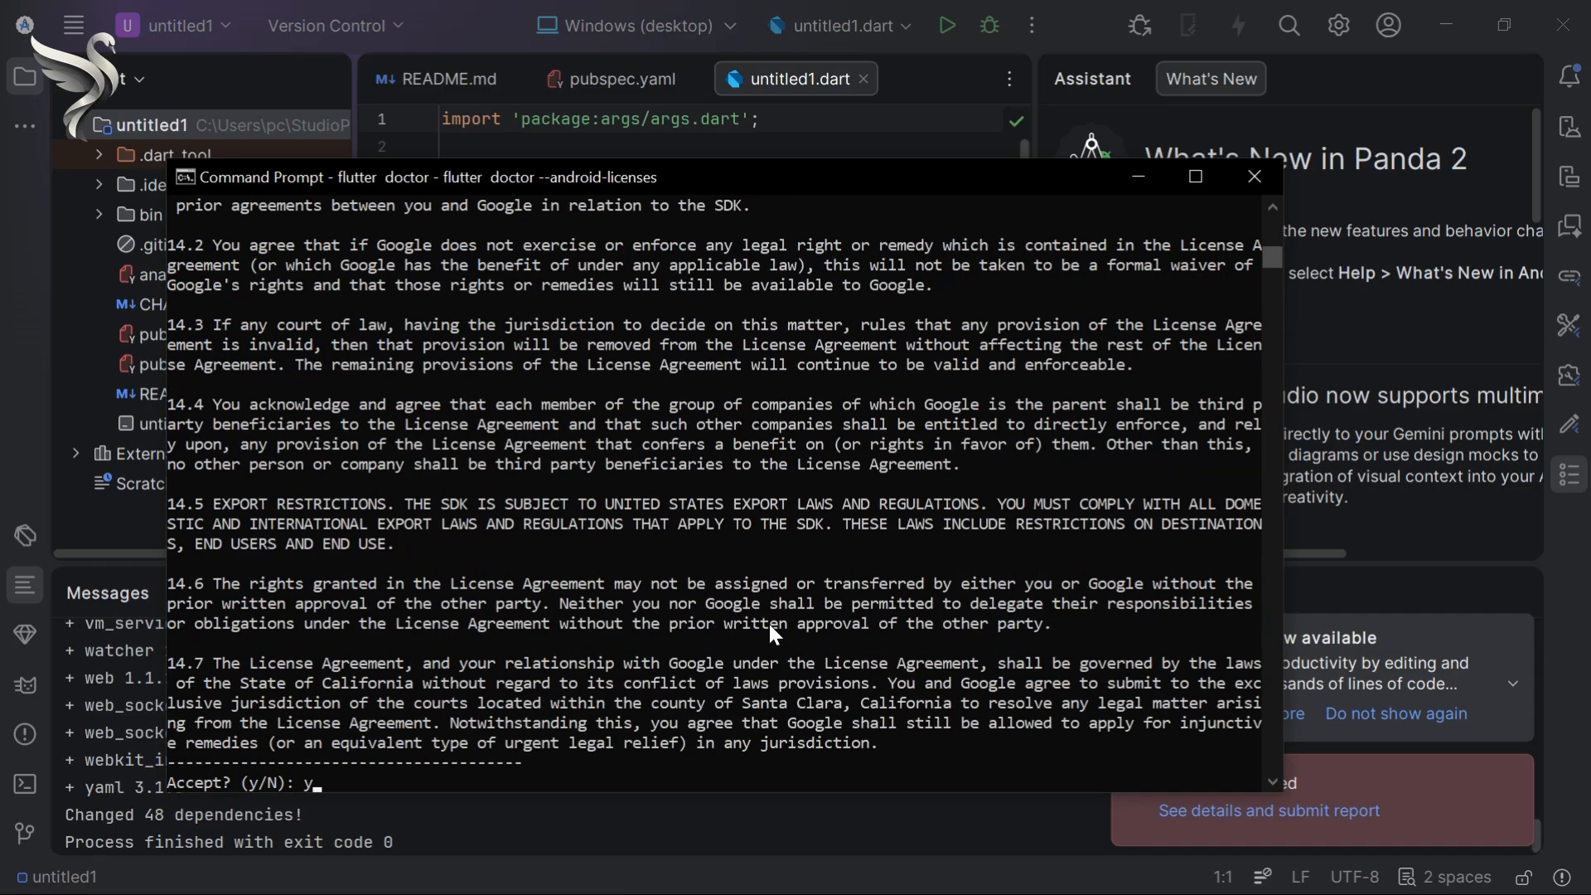
type("y")
key("Return")
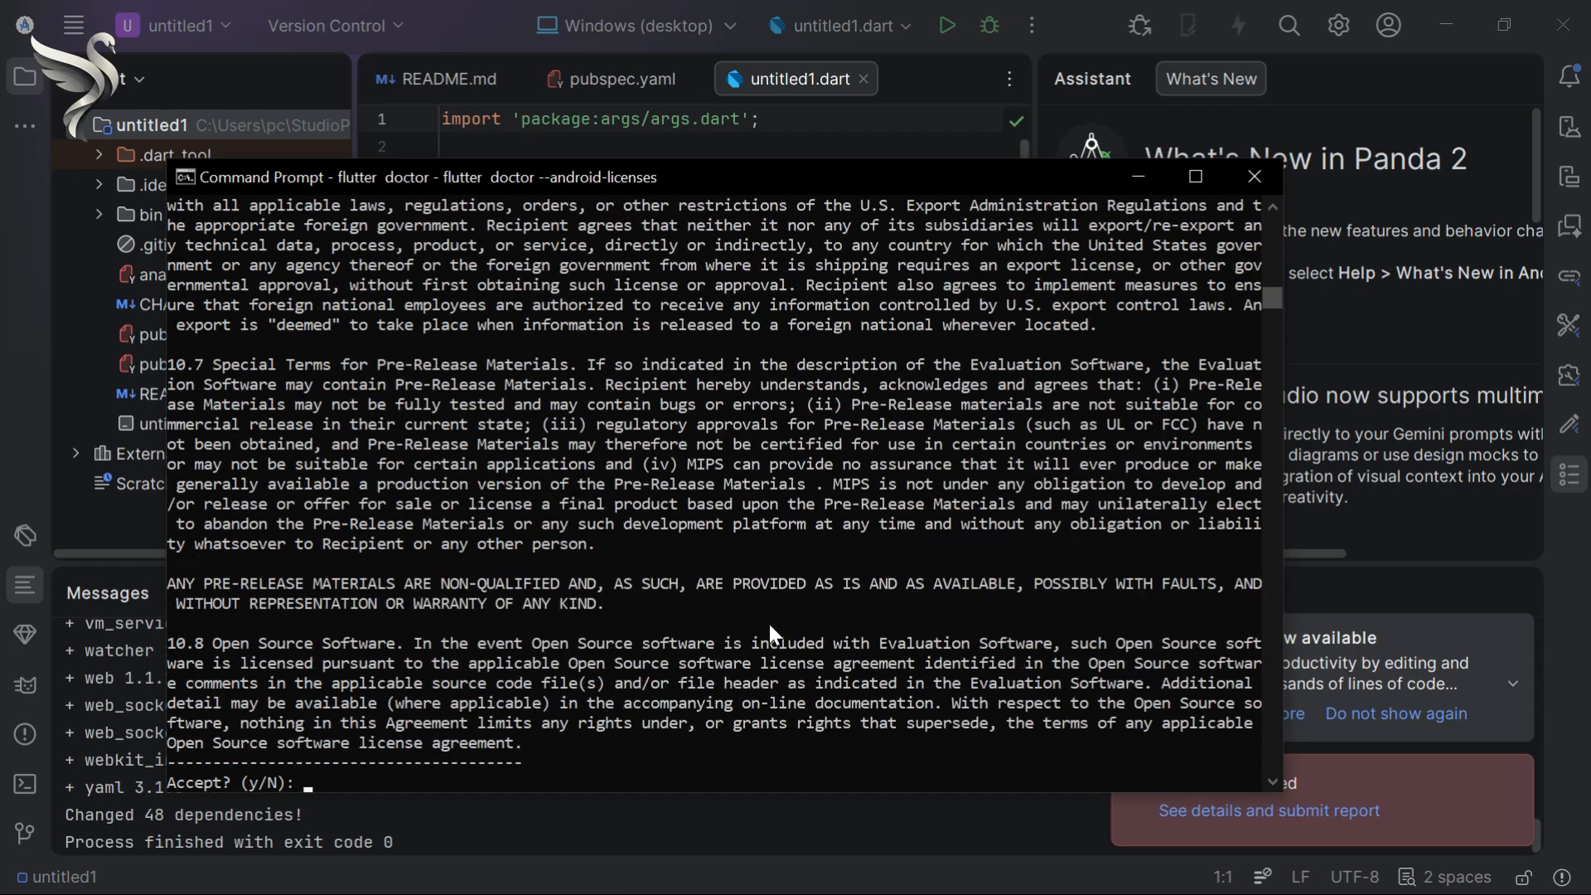
type("y")
key("Return")
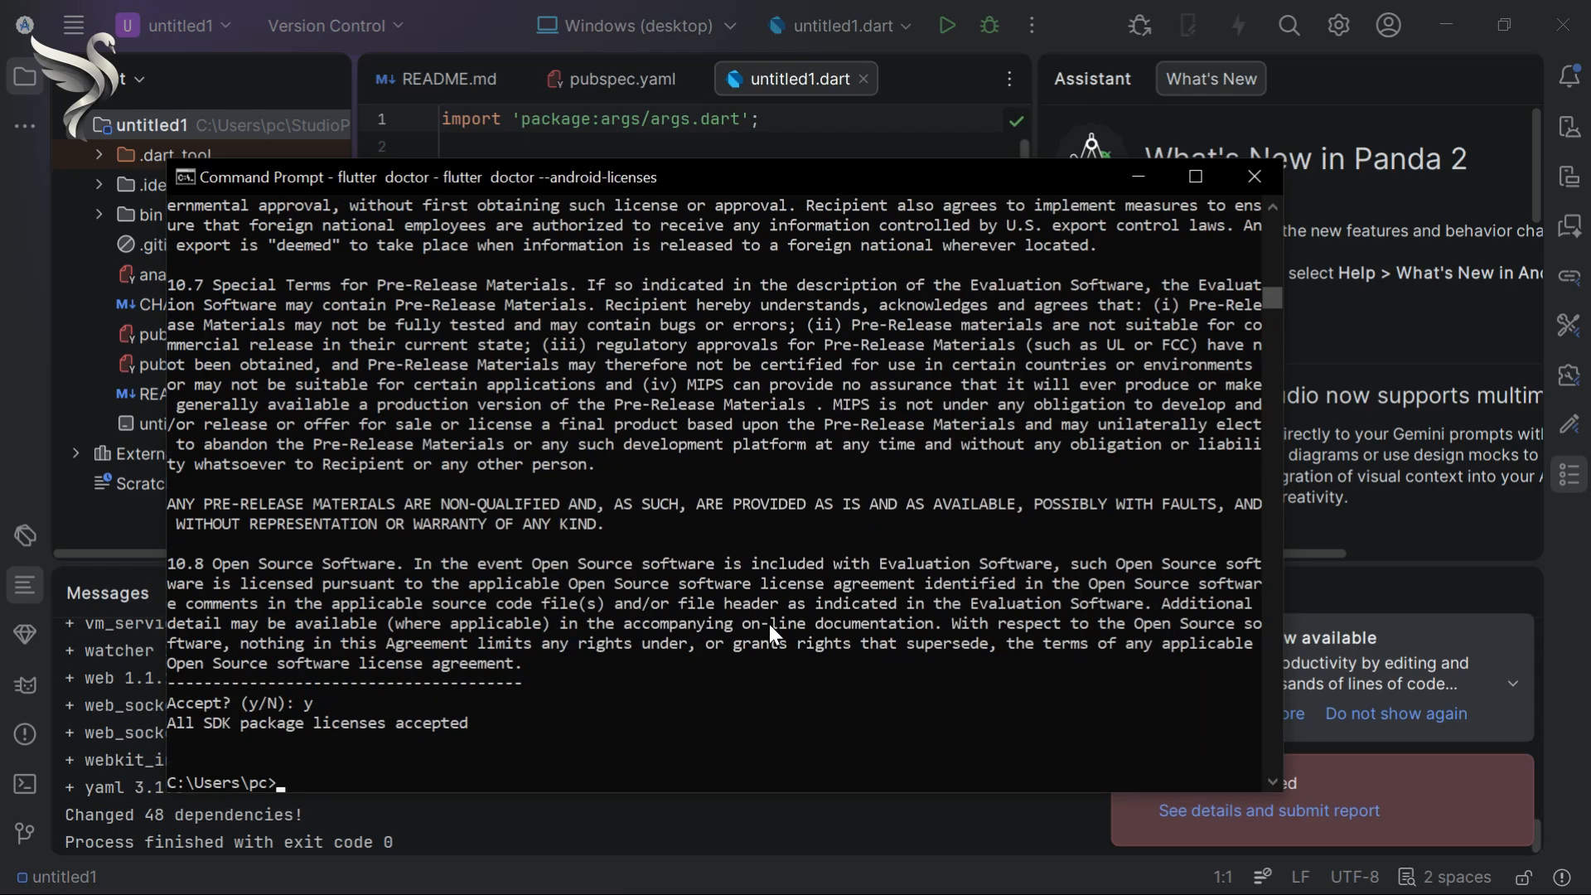
Run flutter doctor again to recheck the setup, and close Command Prompt.
key("Up")
key("Up")
key("Return")
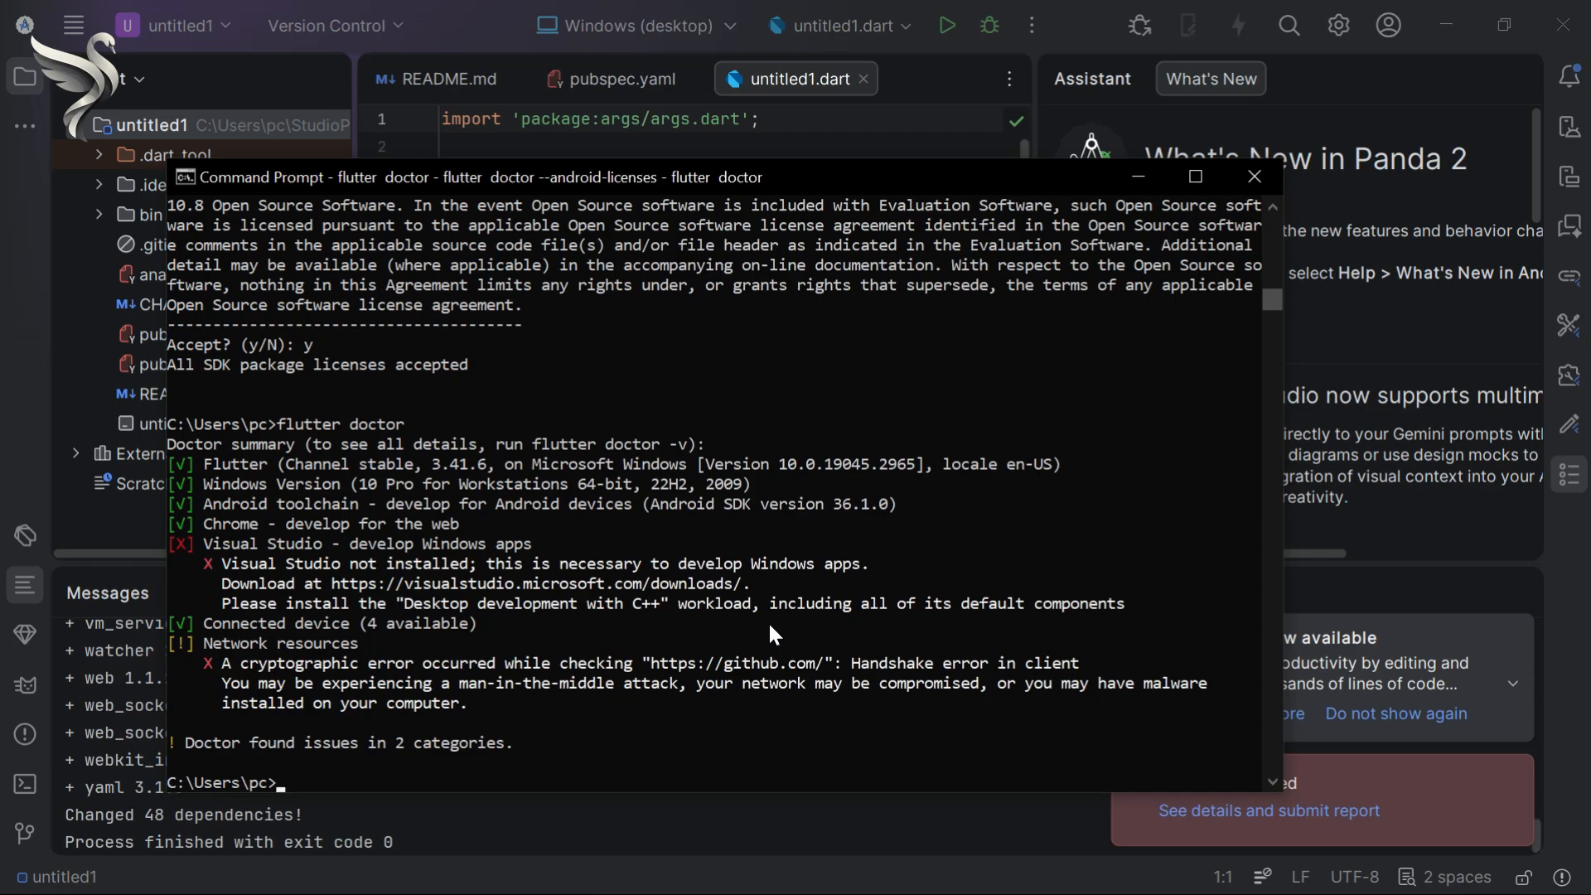
left_click(1254, 176)
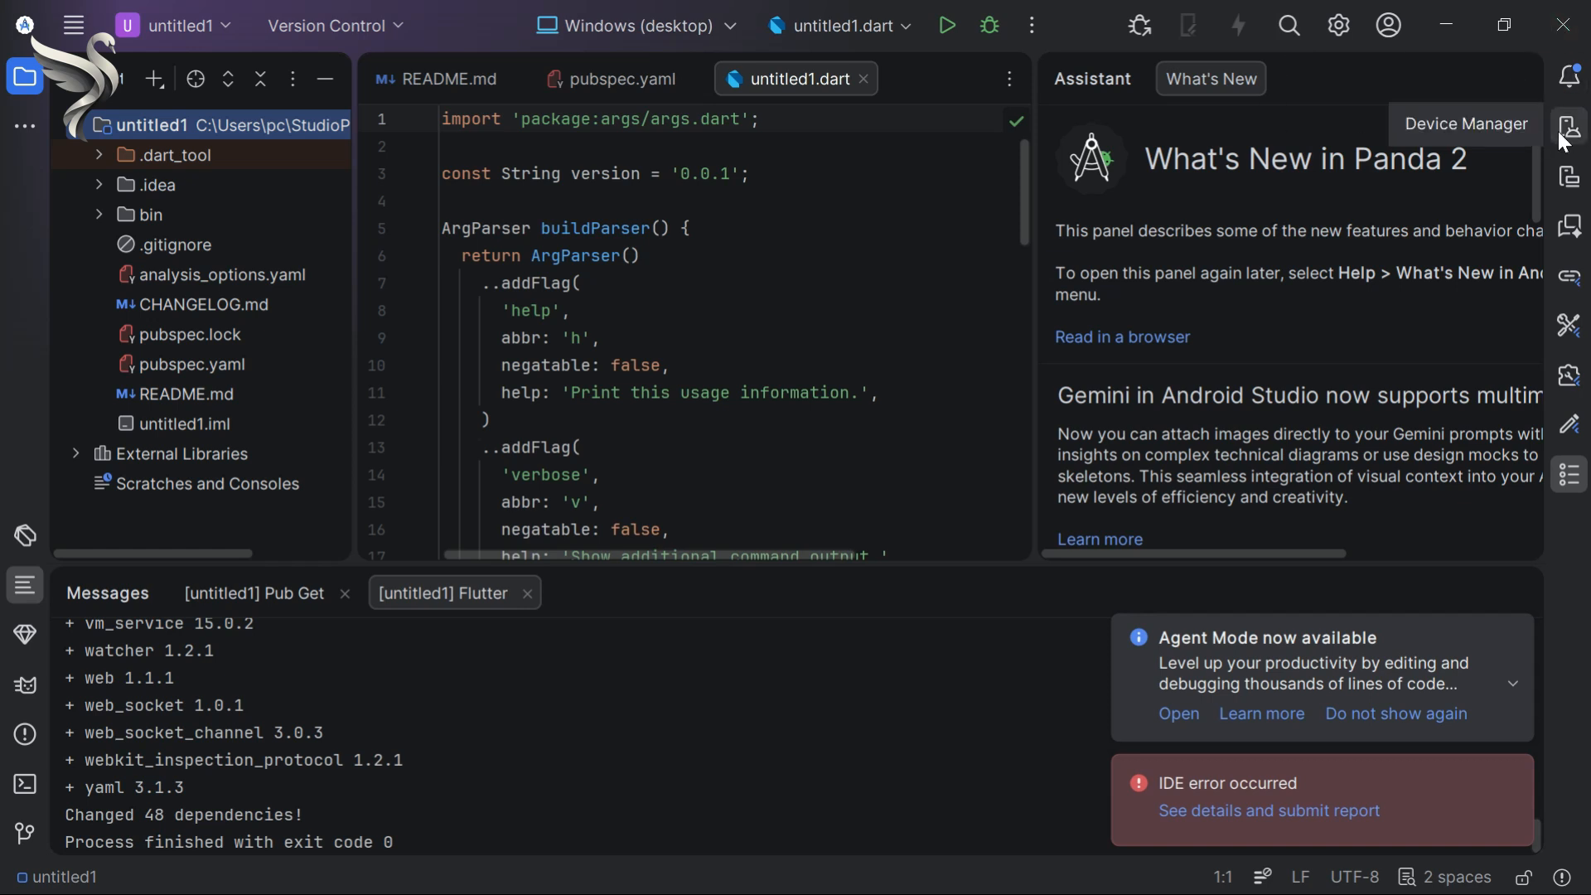
Start creating a virtual device in Device Manager with the Pixel 6a phone profile and proceed to its configuration.
left_click(1570, 176)
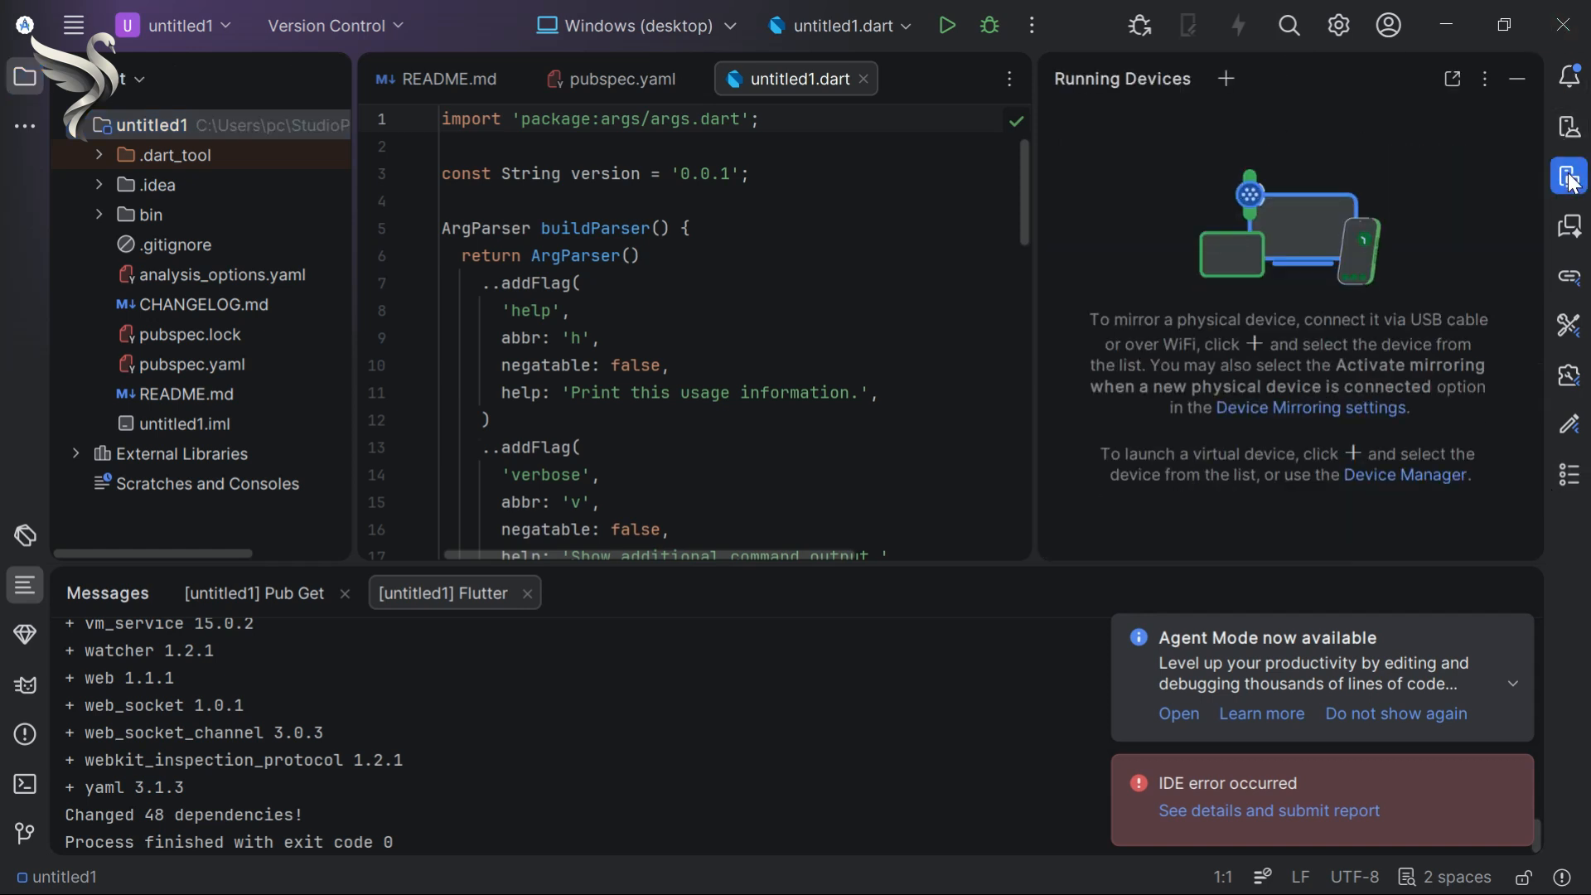
left_click(1569, 126)
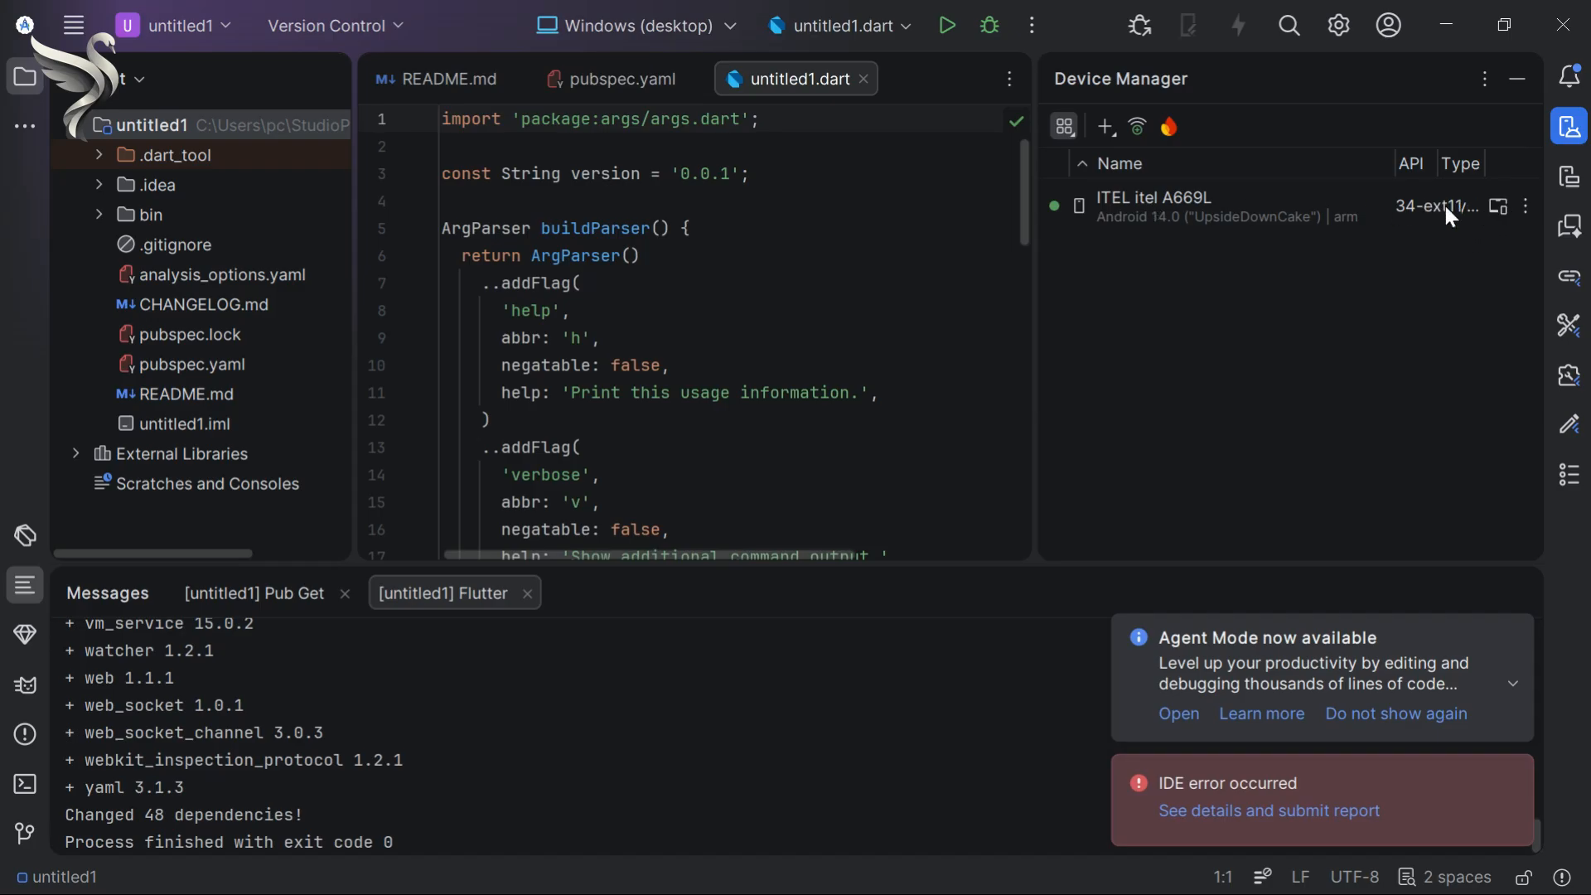
left_click(1566, 179)
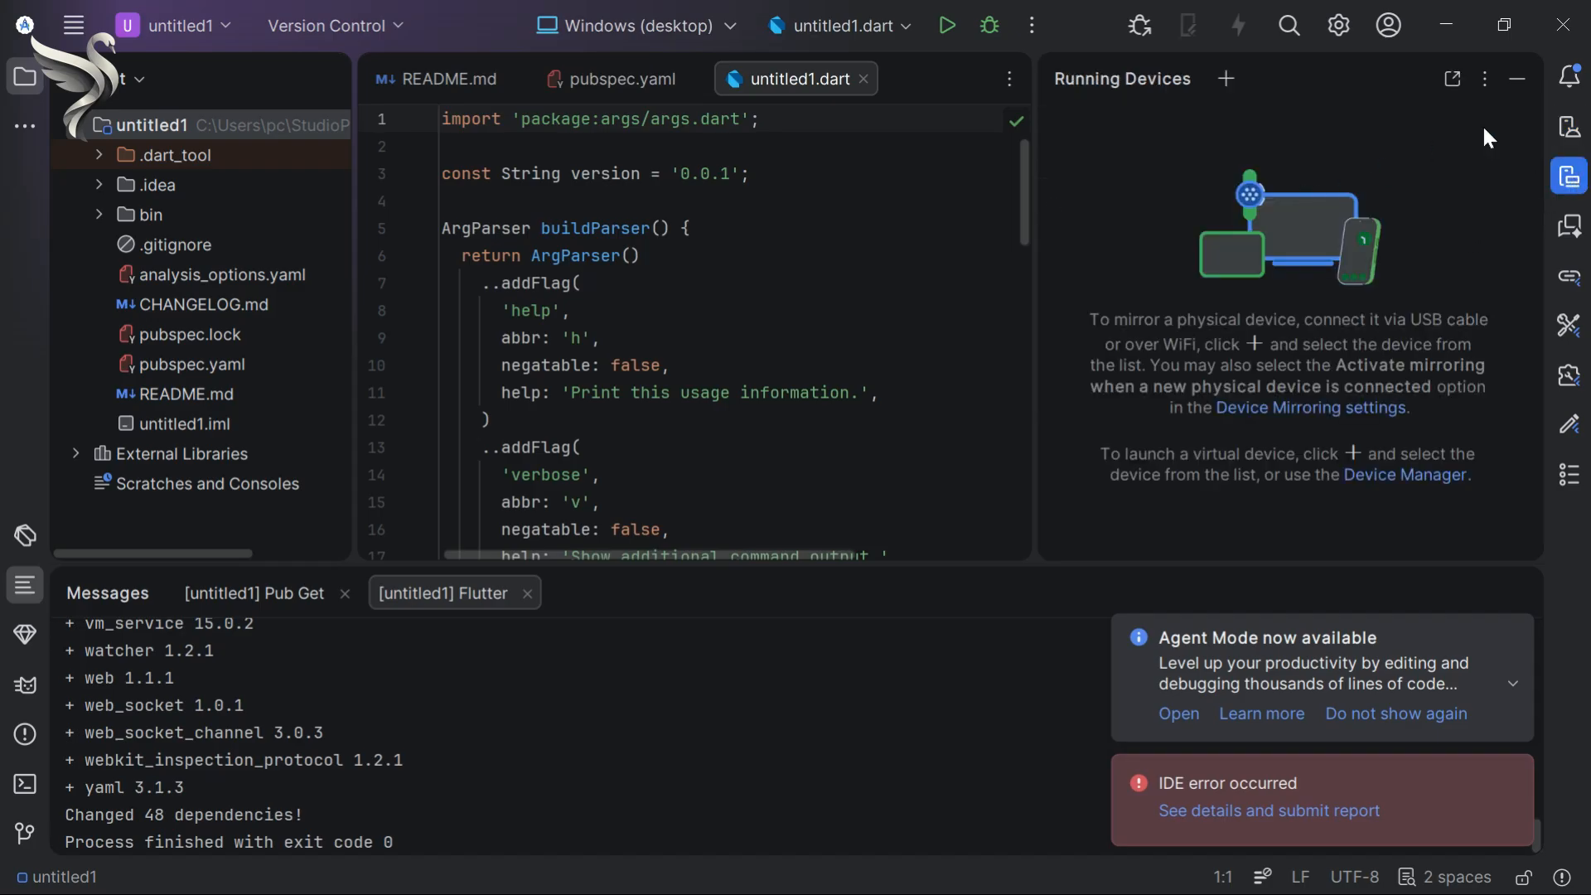
left_click(1569, 126)
left_click(1102, 127)
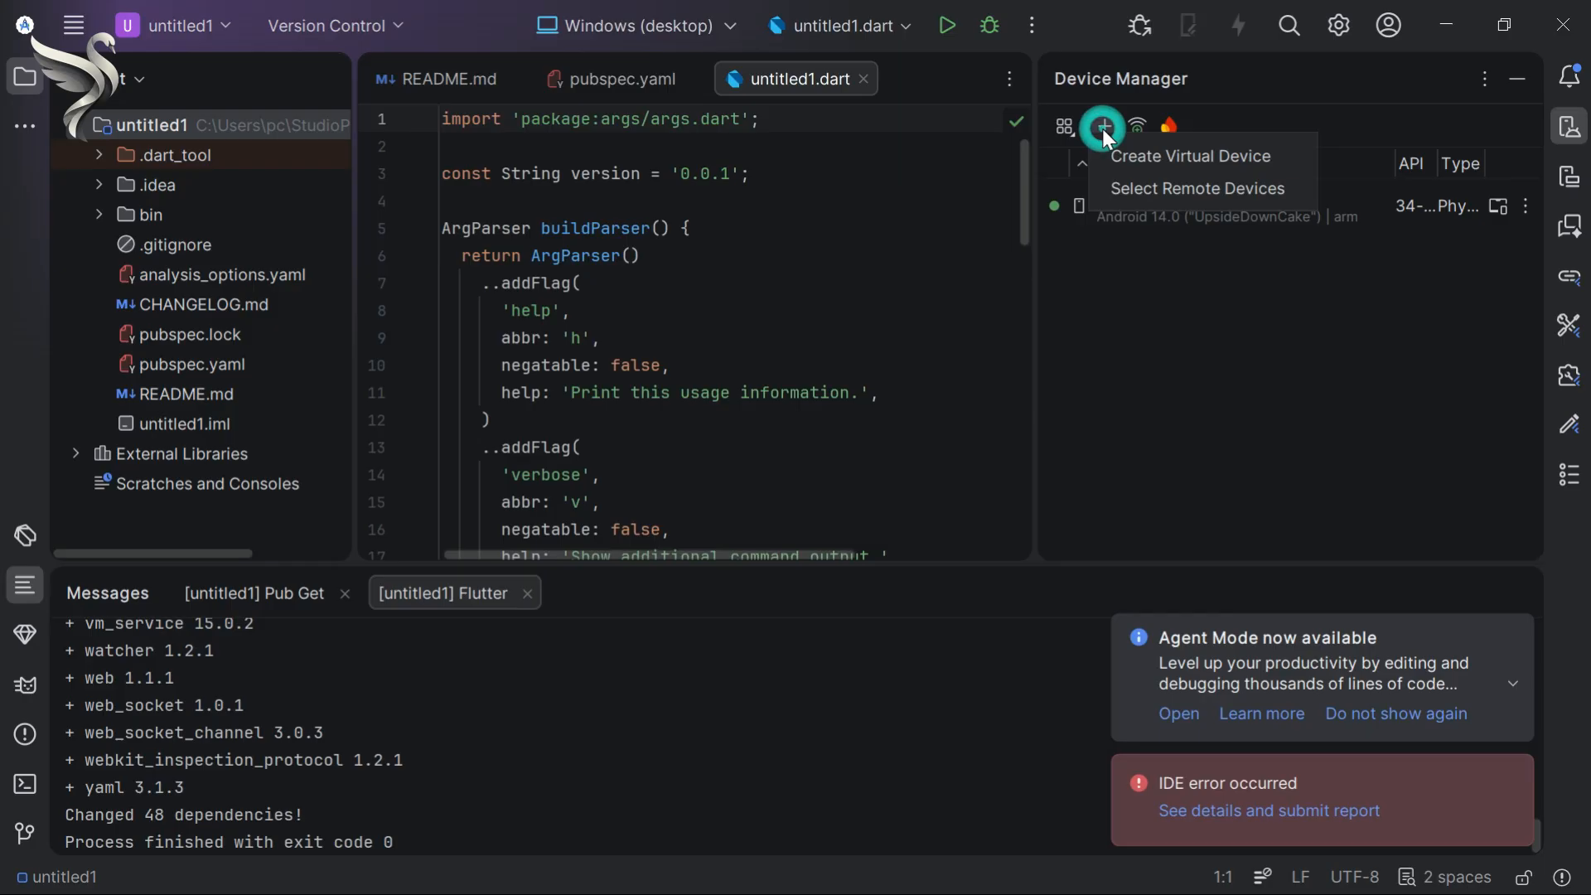
left_click(1182, 166)
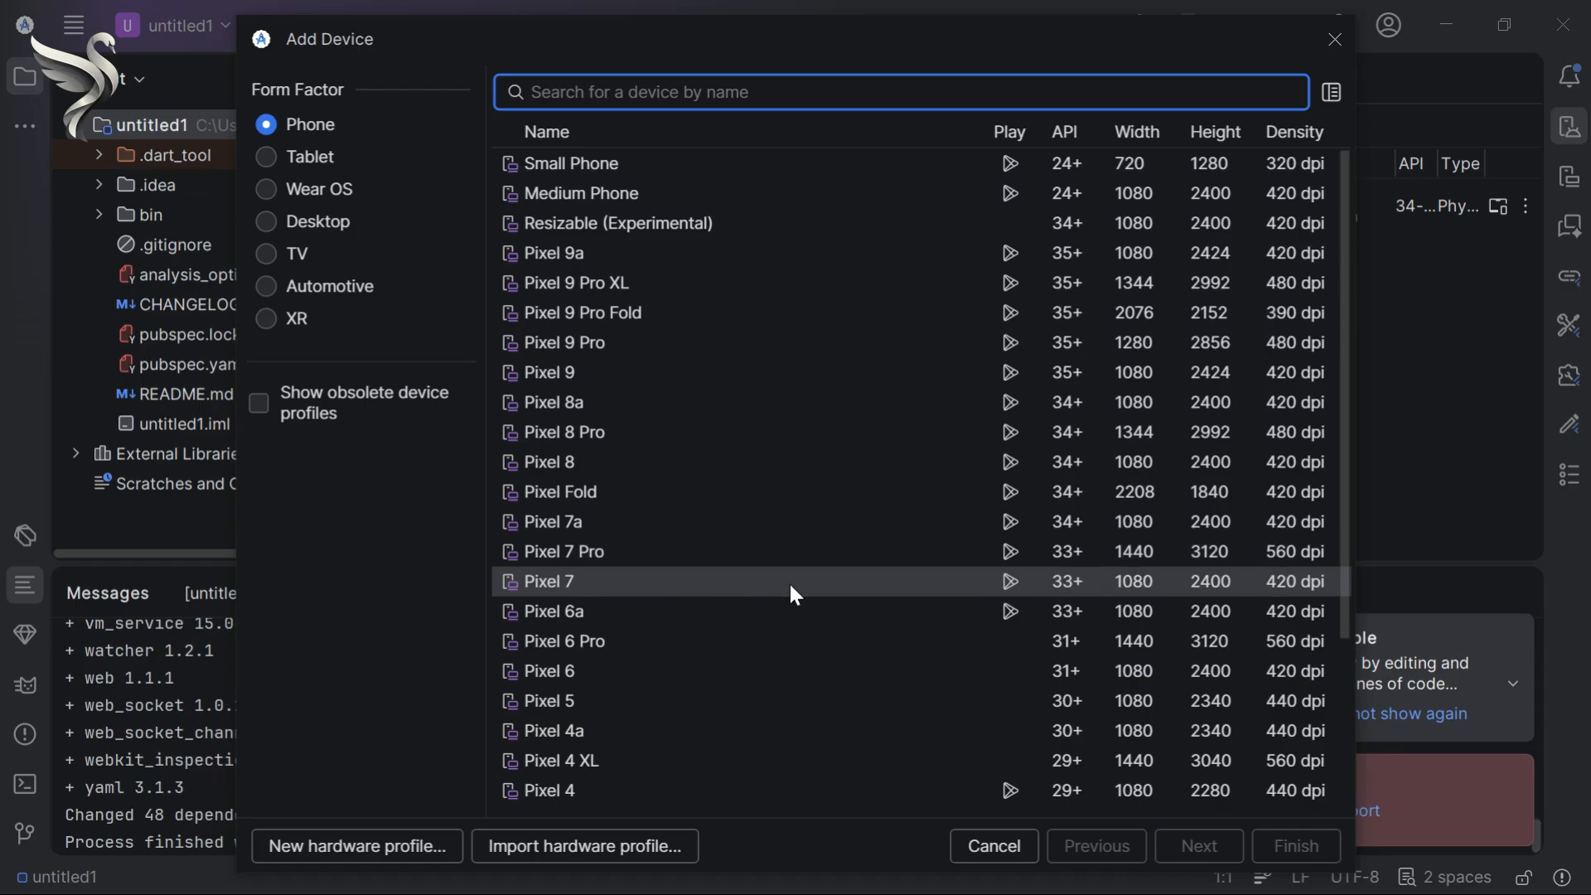
left_click(658, 612)
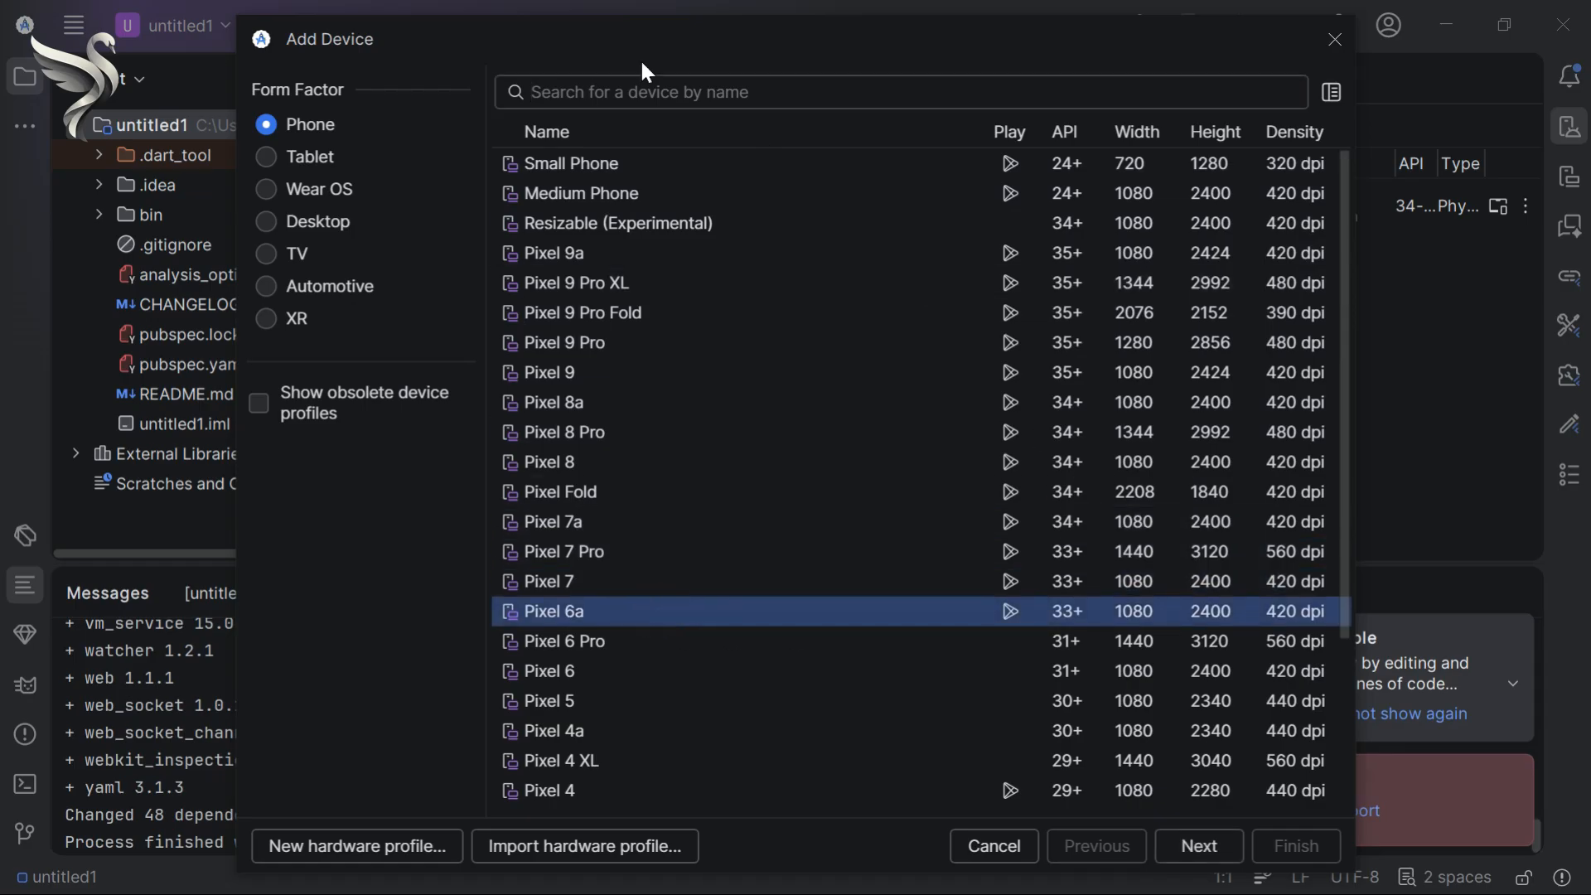
left_click(1199, 846)
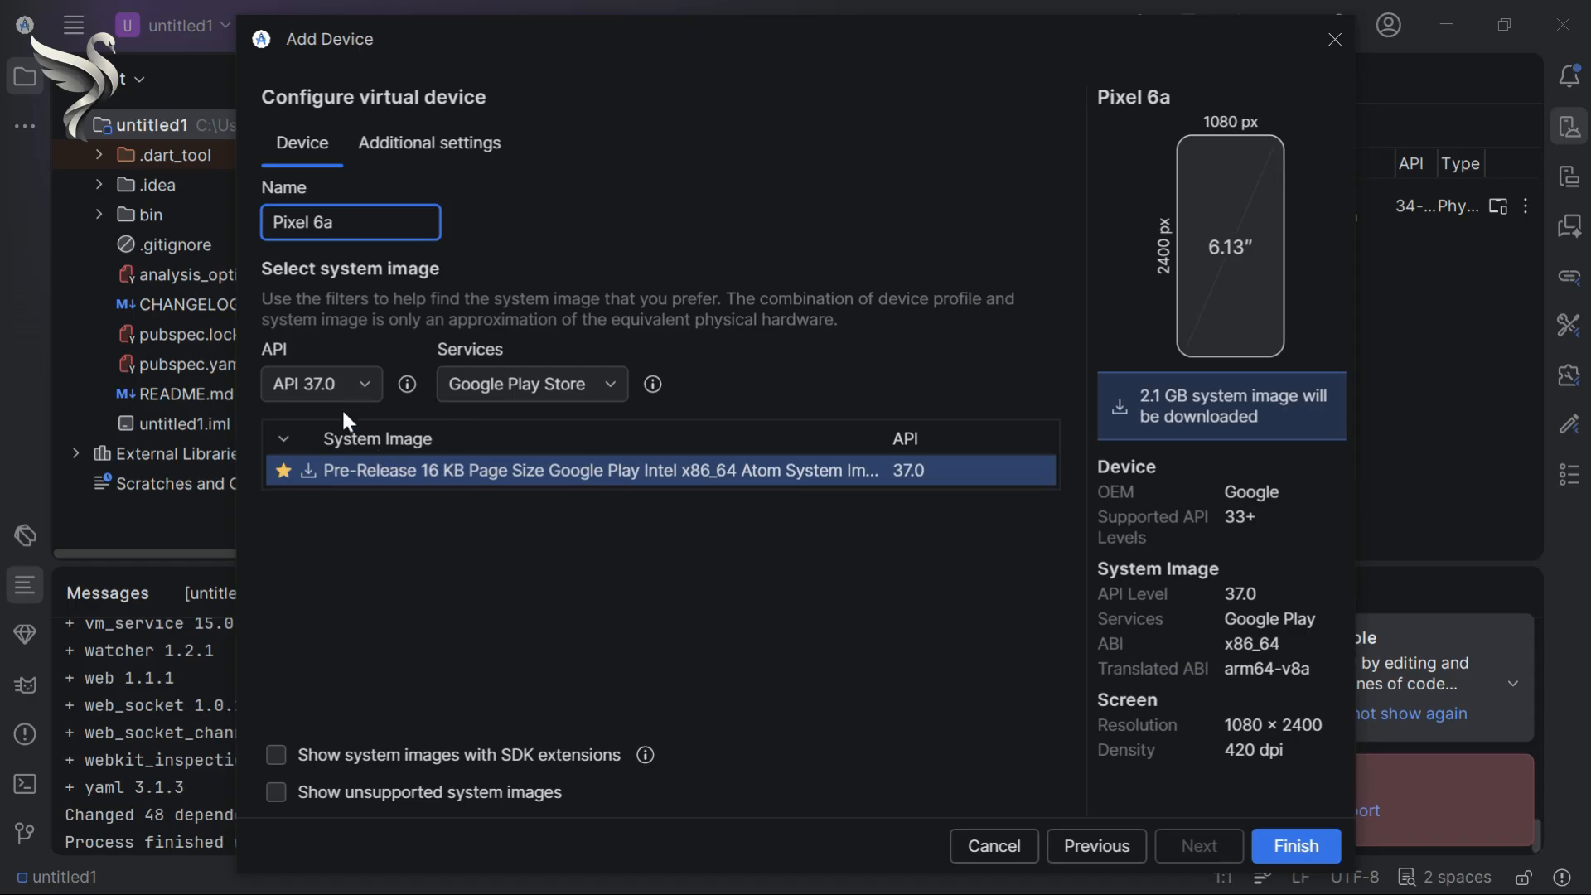
Set both the API and Services filters of the Pixel 6a system images to Show All.
left_click(350, 385)
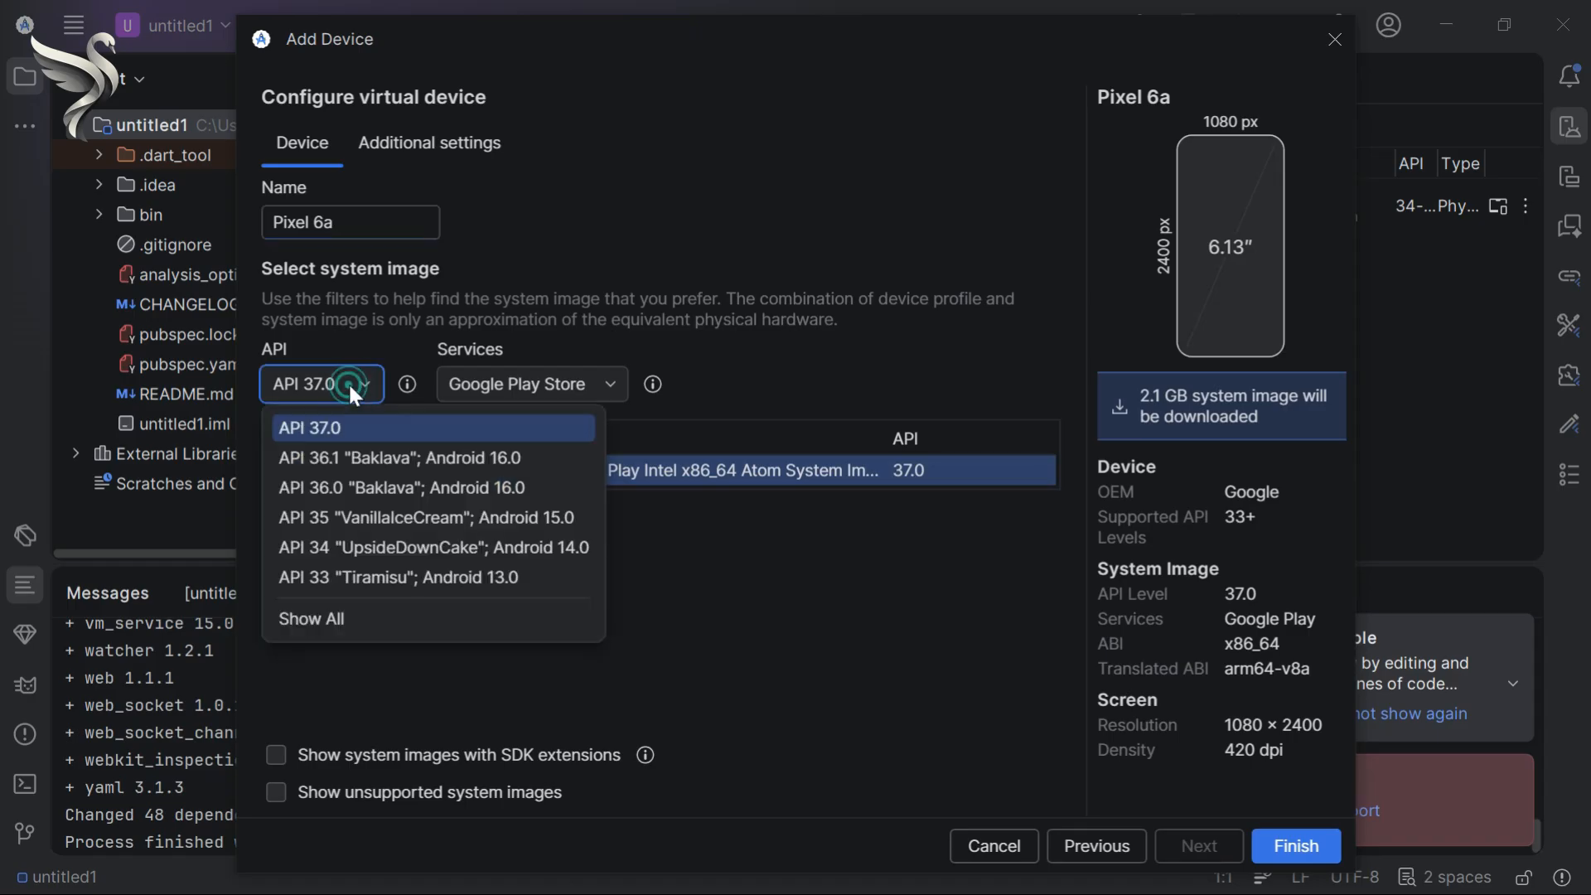
left_click(385, 457)
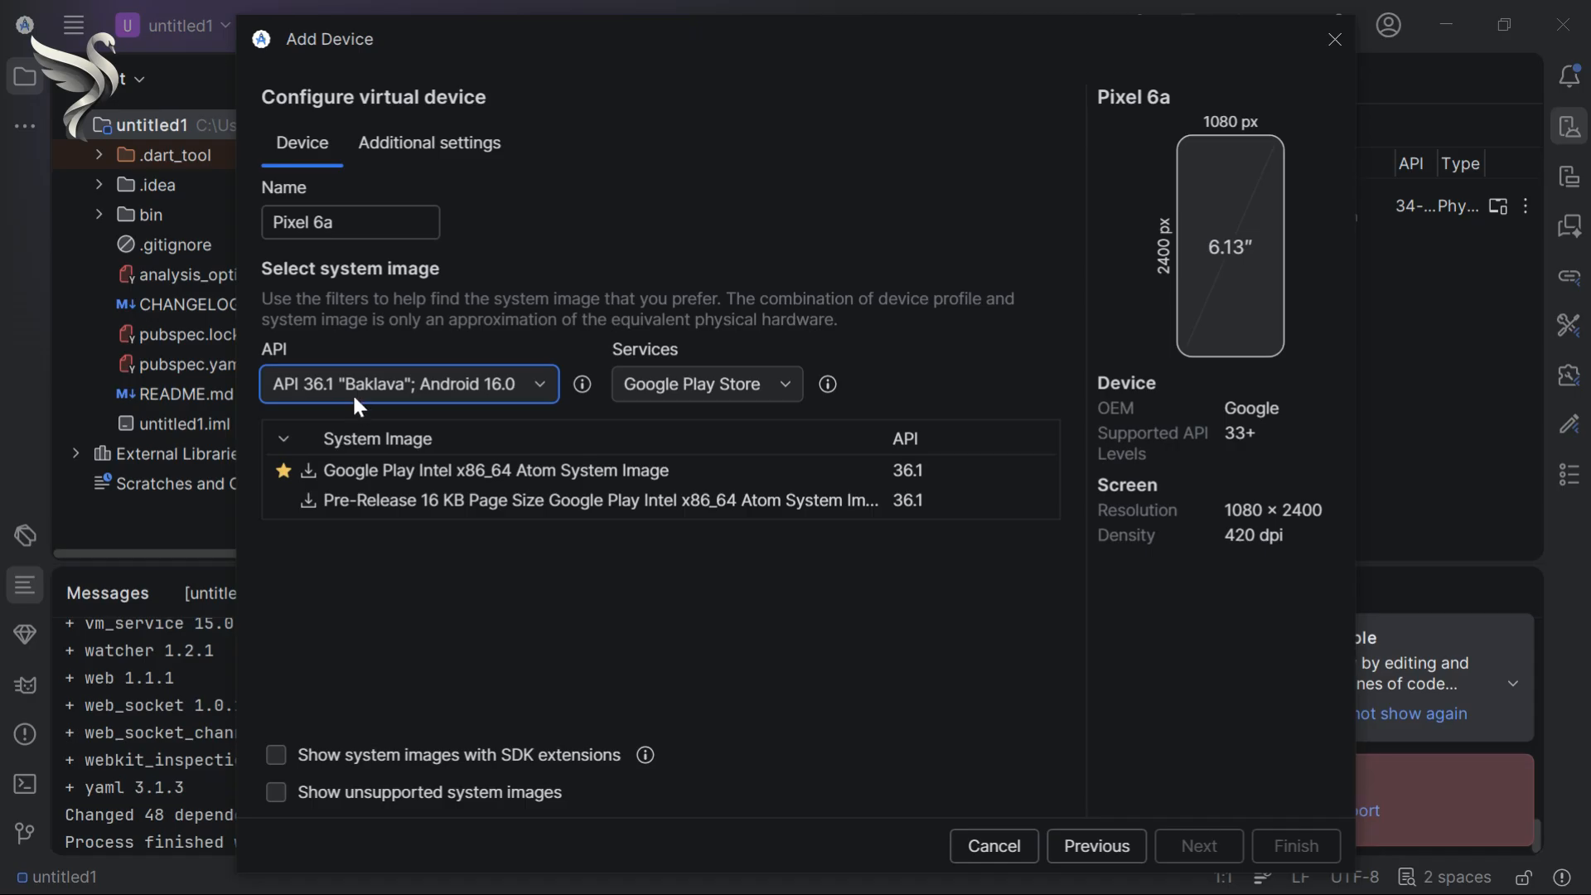
left_click(354, 398)
left_click(376, 622)
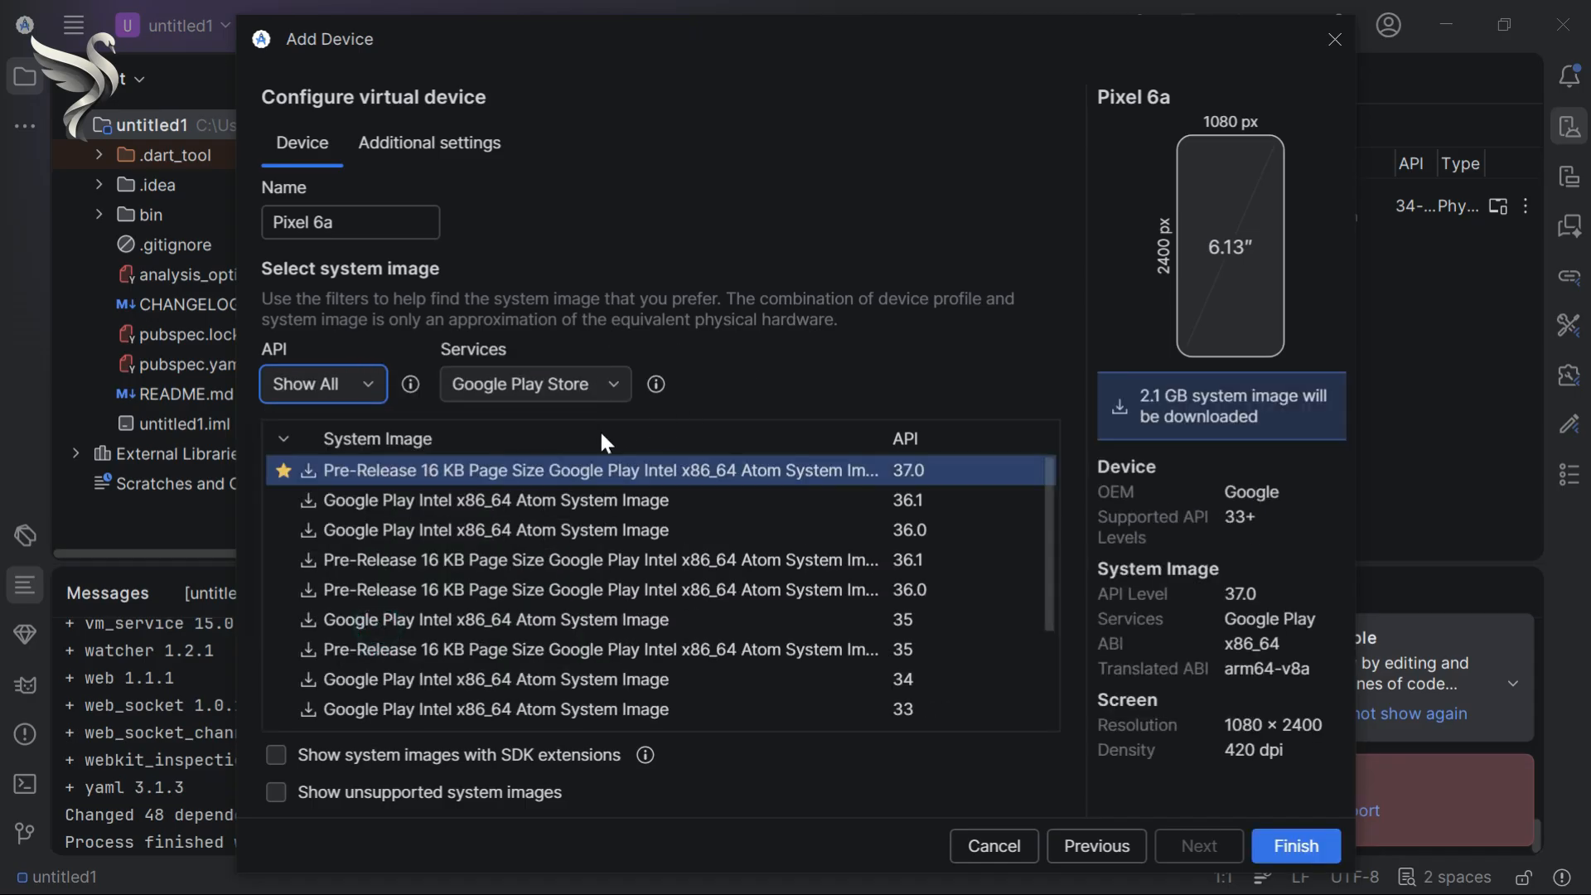
left_click(580, 384)
left_click(560, 520)
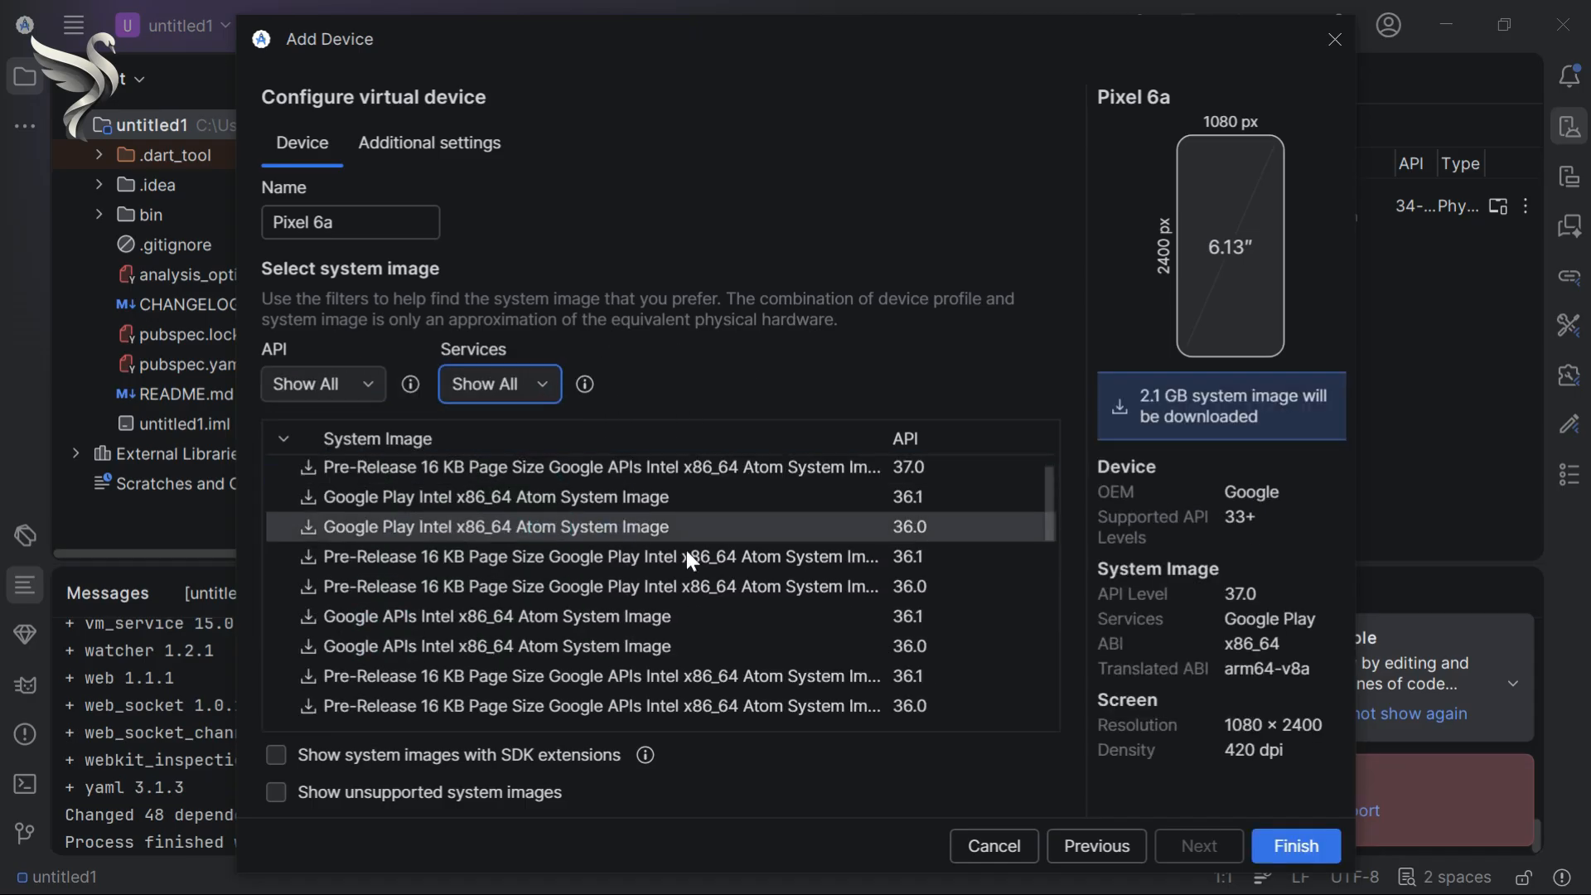
Browse the system images and choose the Google Play Intel x86_64 Atom System Image for API 35.
scroll(688, 554, "down", 5)
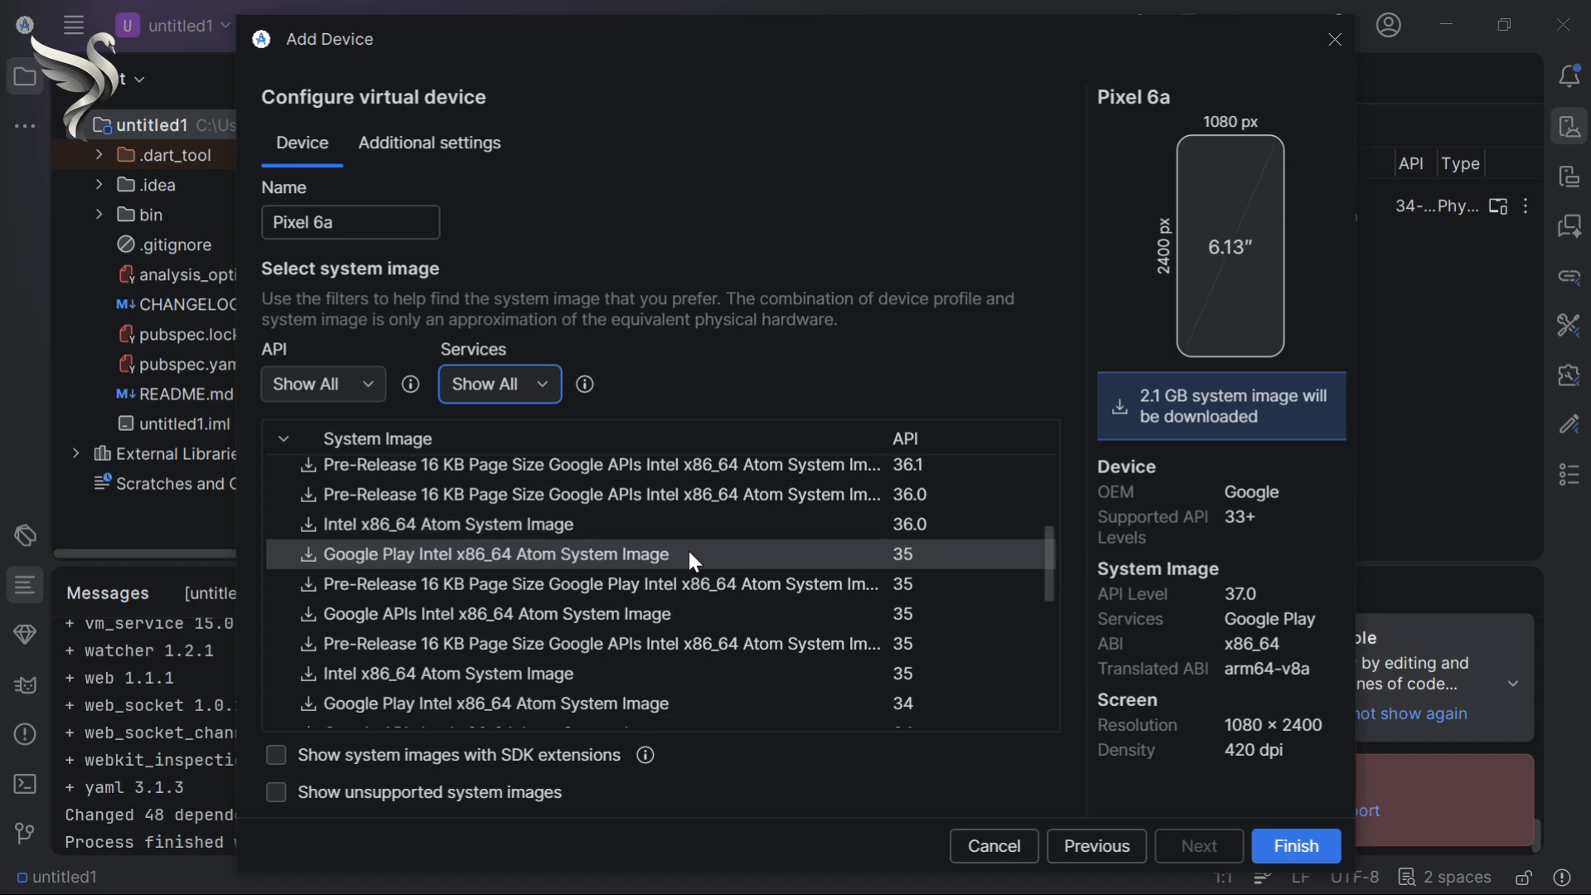
scroll(689, 553, "down", 6)
scroll(696, 539, "up", 10)
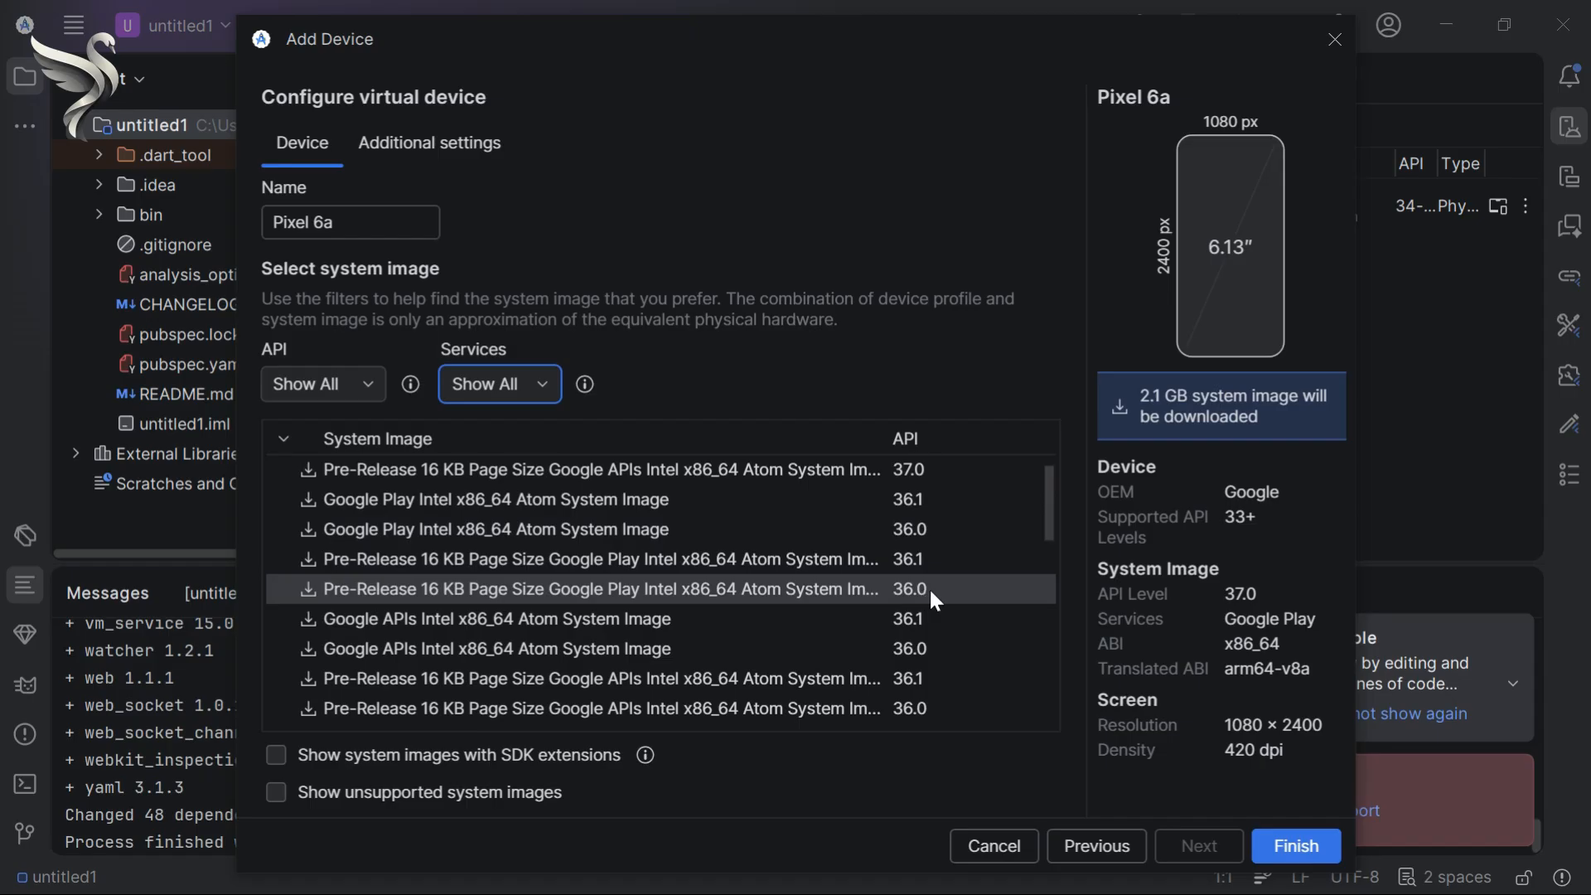
scroll(932, 599, "down", 4)
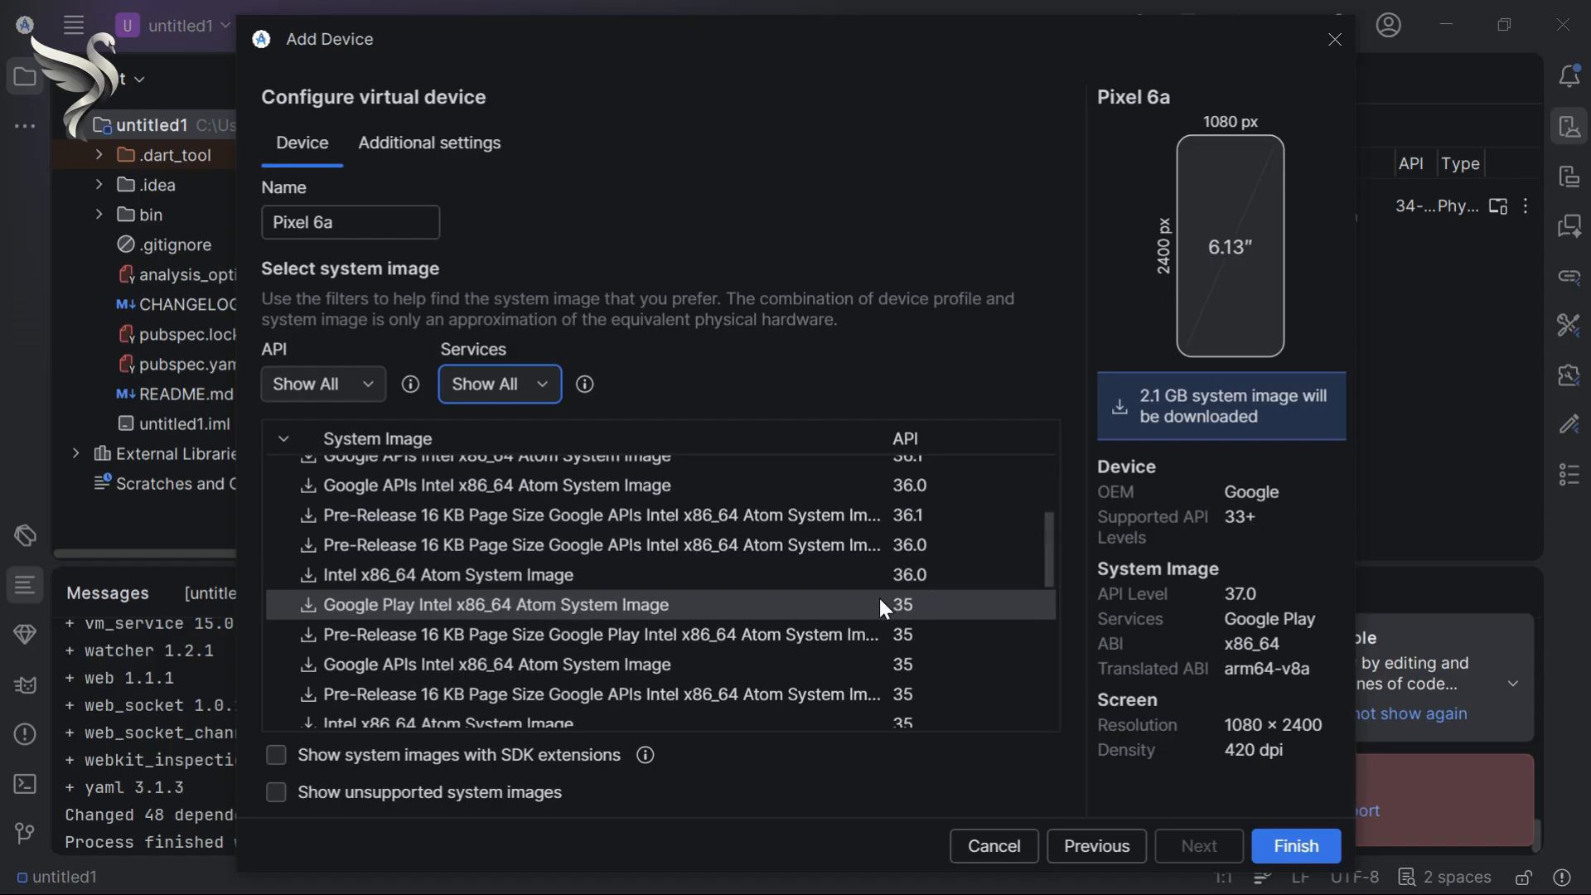
double_click(620, 609)
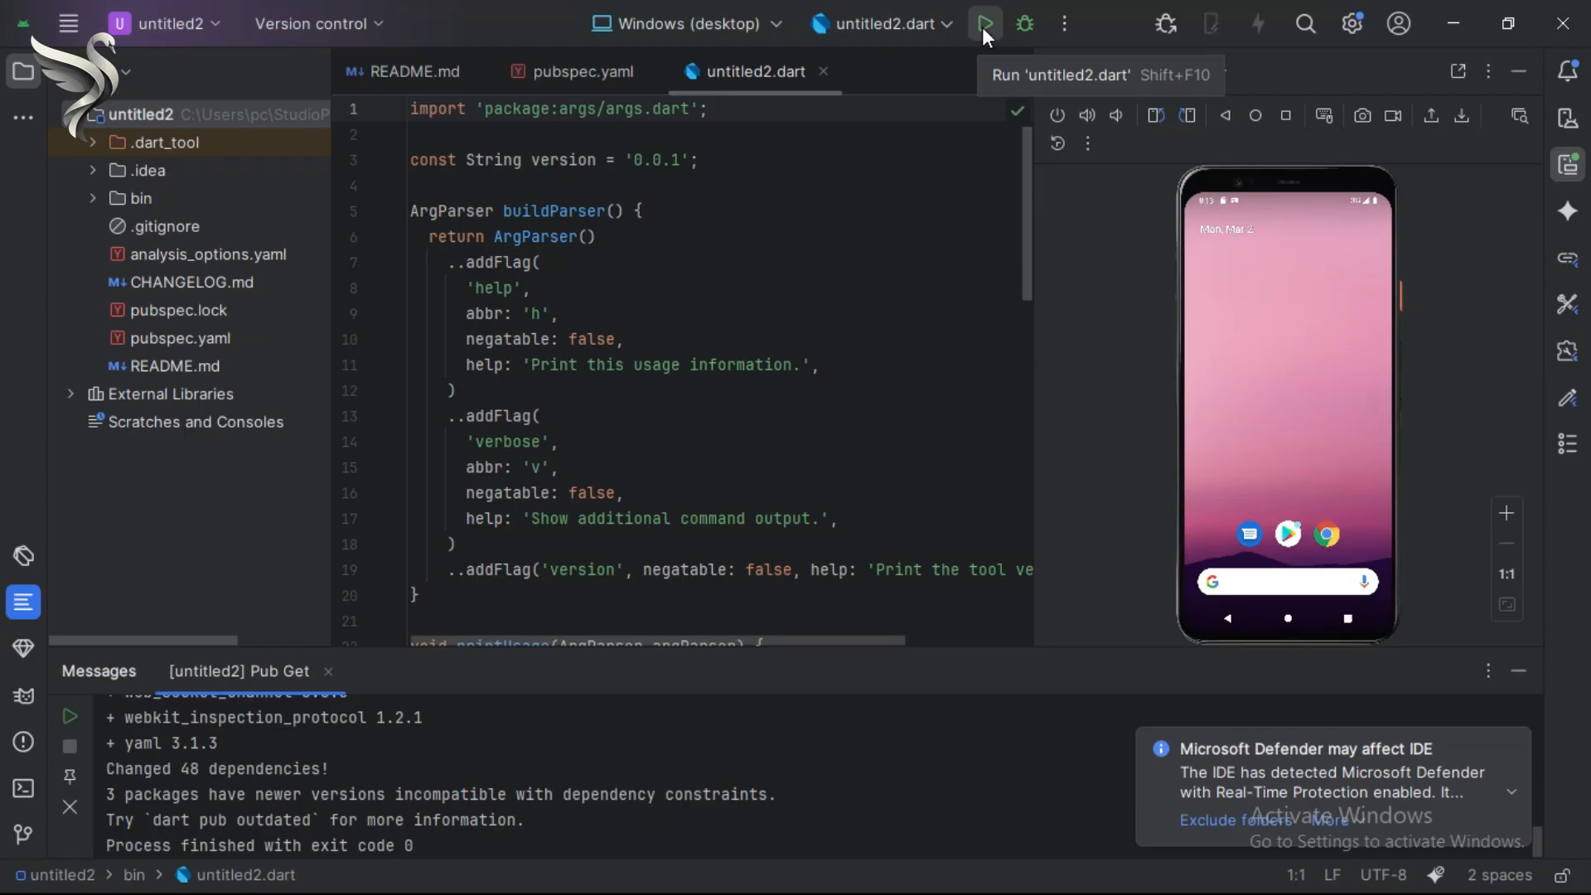
Set Pixel 4 (mobile) as the target device and run untitled2.dart.
left_click(774, 30)
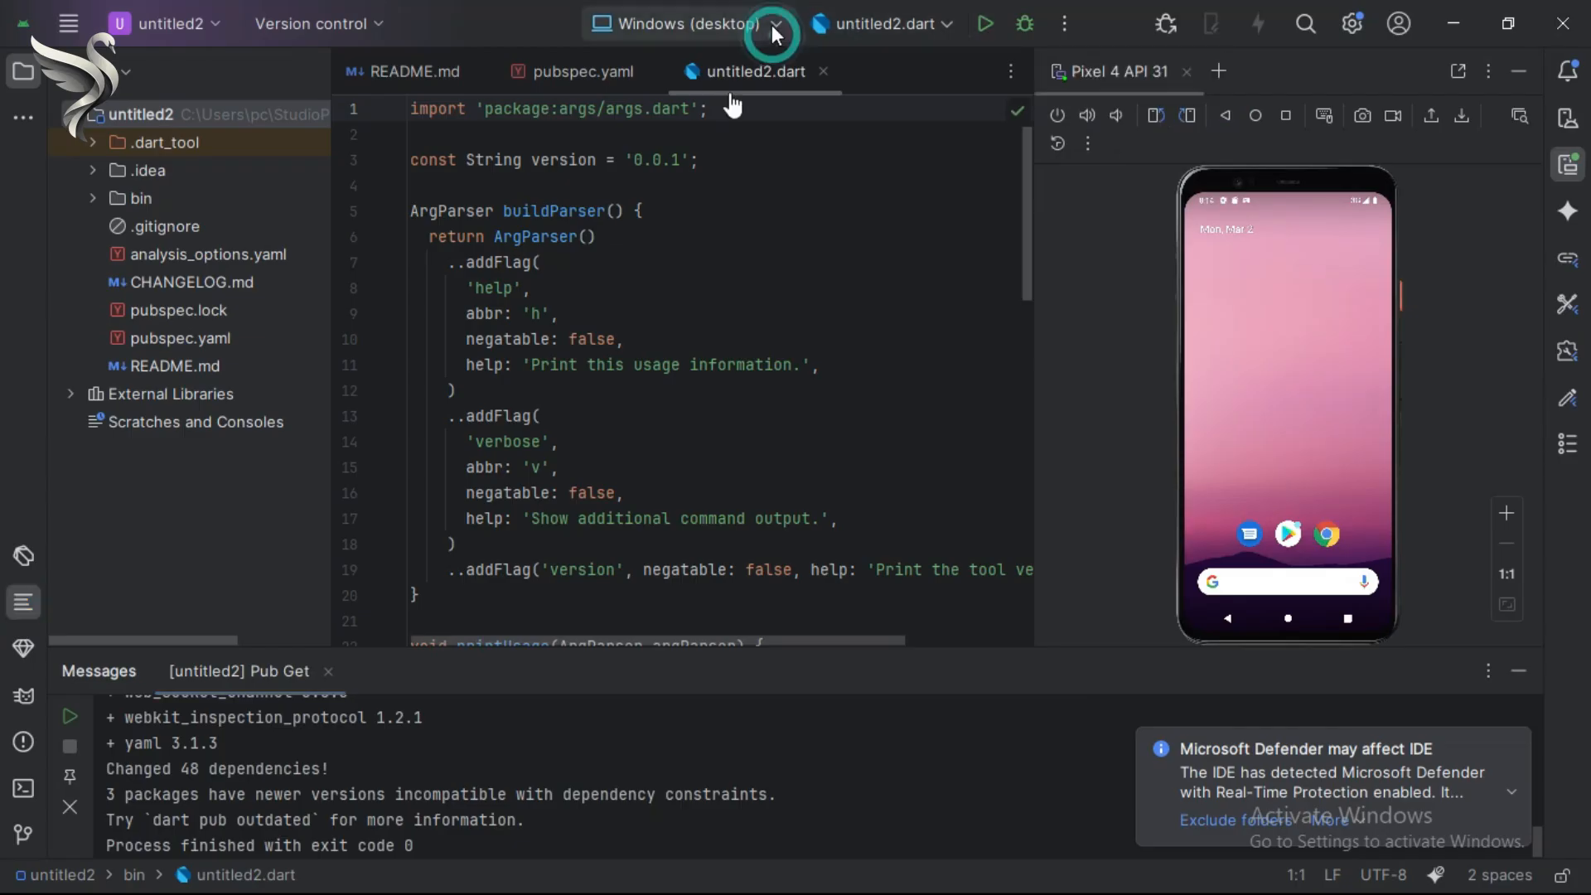
left_click(704, 116)
left_click(994, 27)
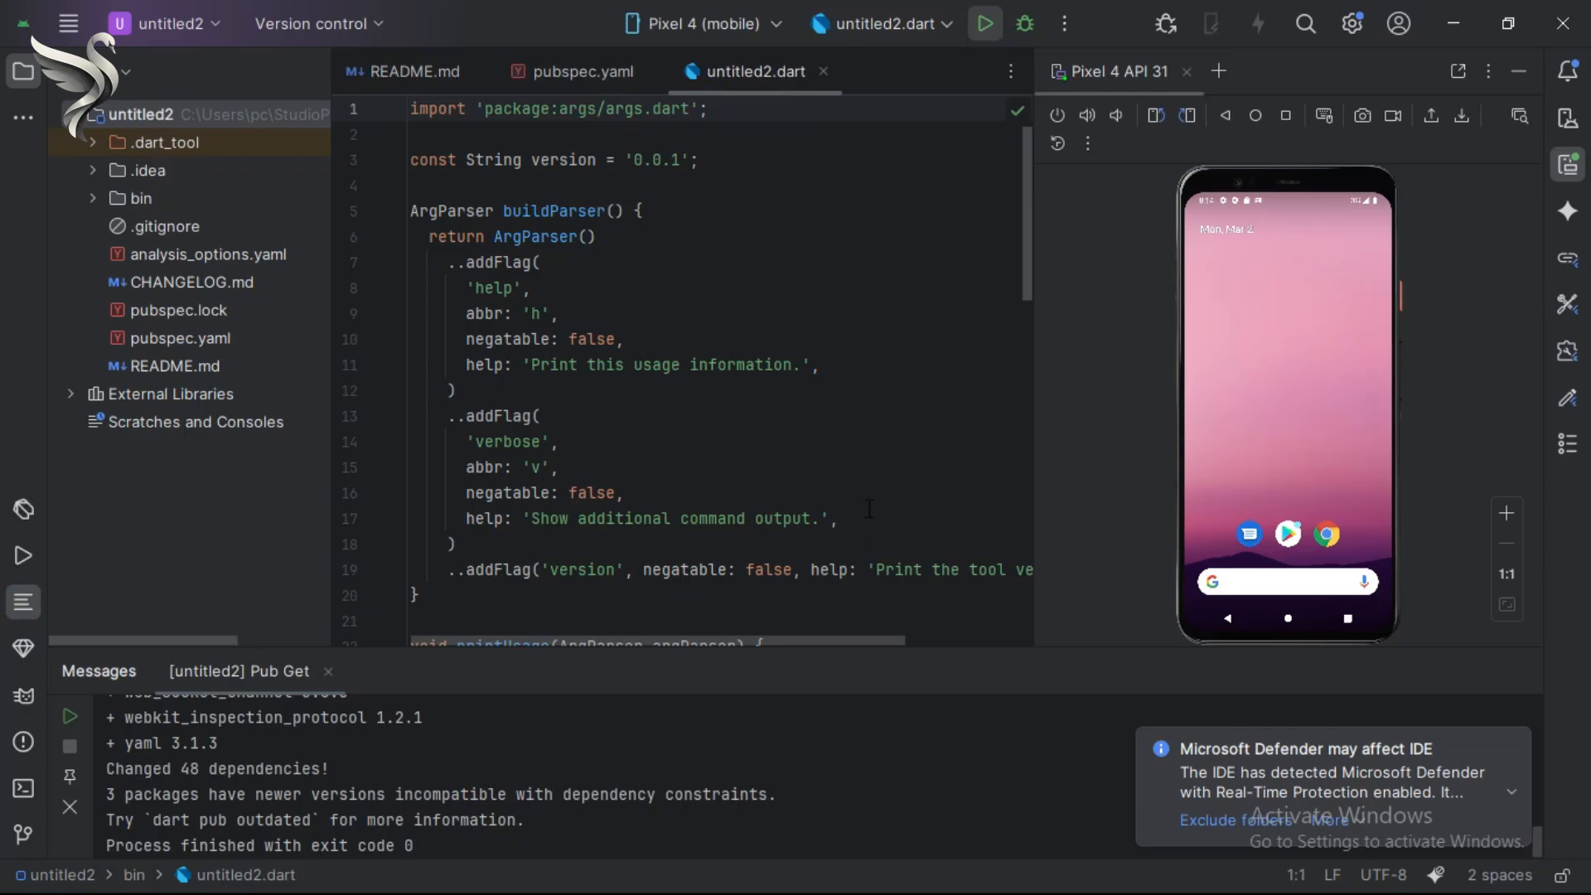